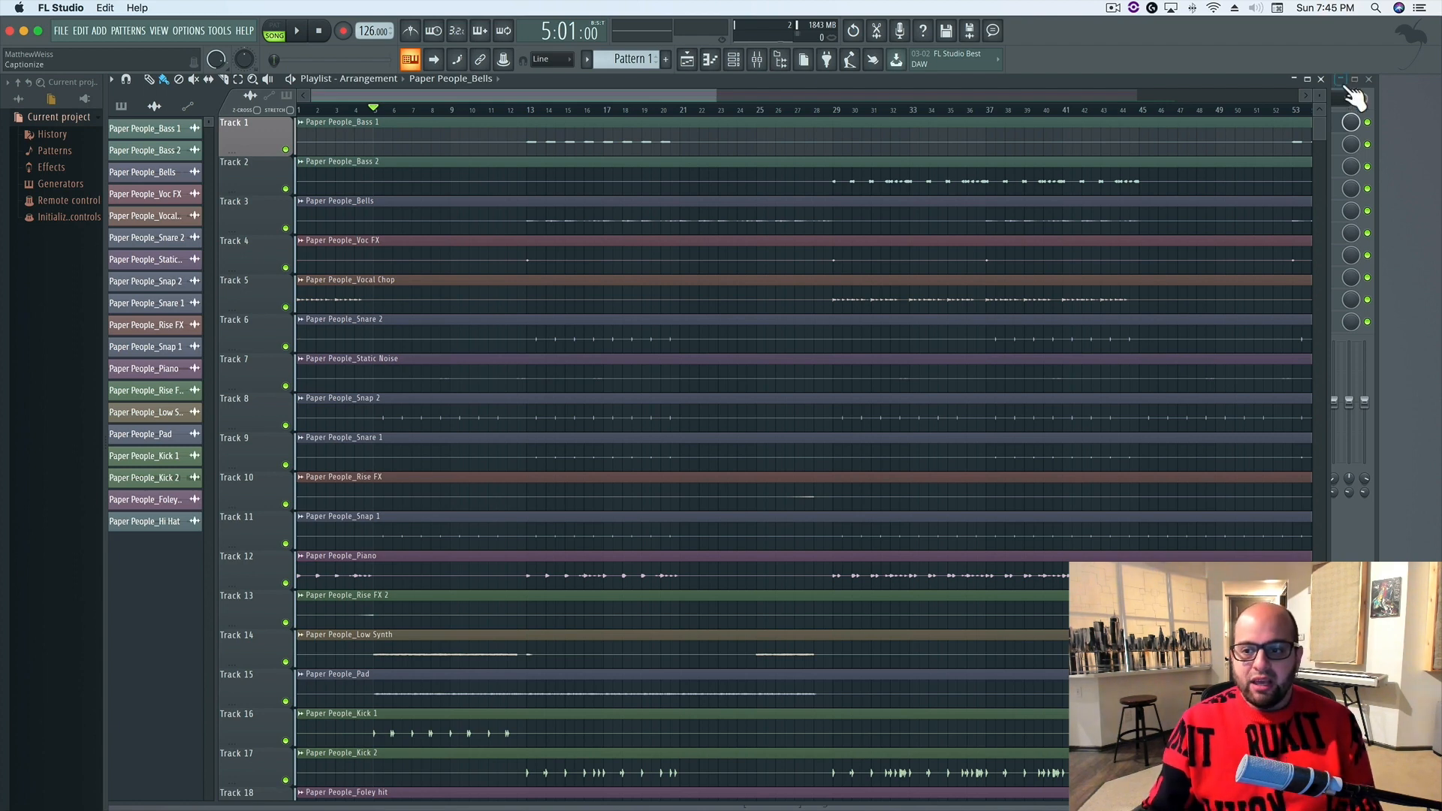
Open the mixer, solo and select the Low Synth track, and play it back on its own
{"action": "left_click", "coordinate": [1364, 479]}
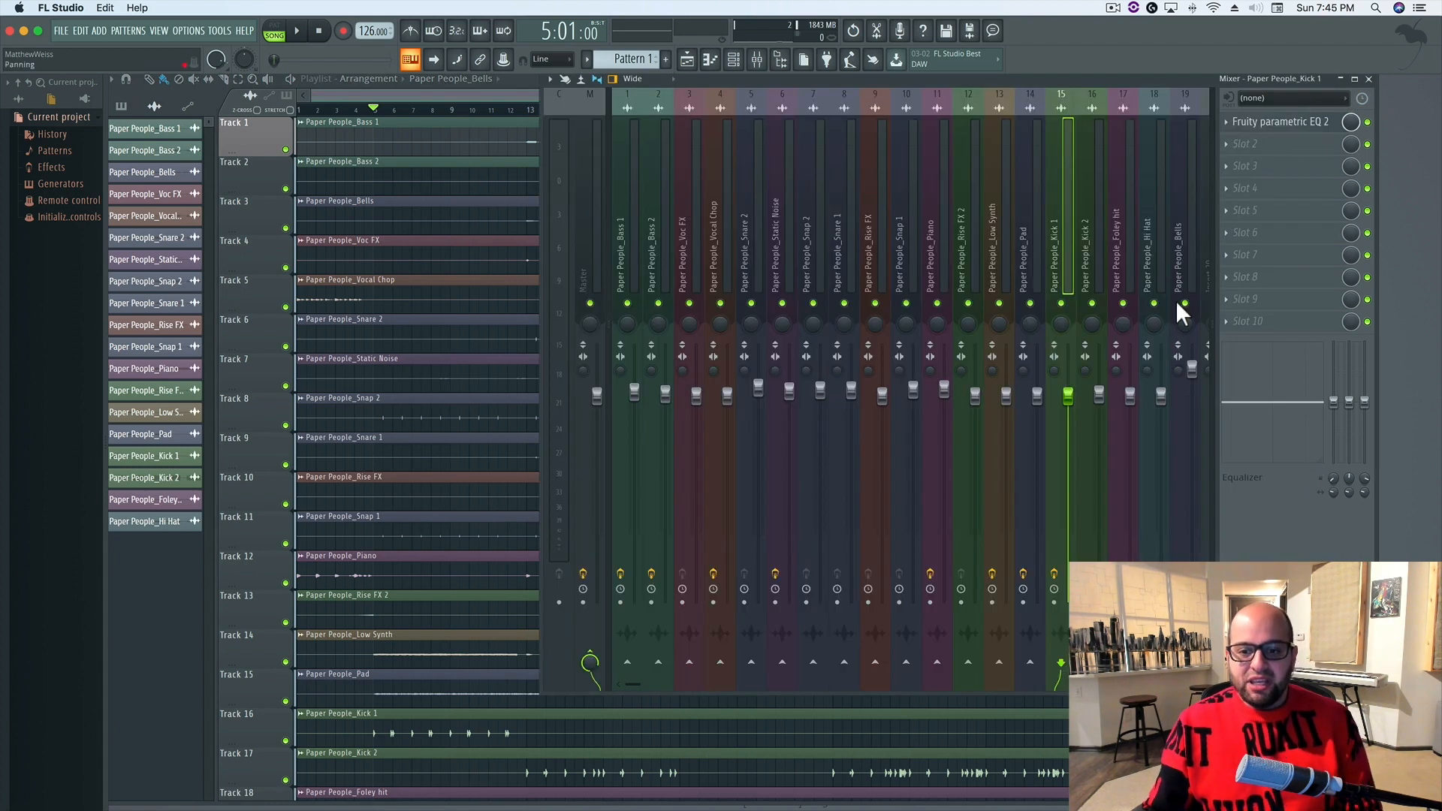
{"action": "right_click", "coordinate": [999, 304]}
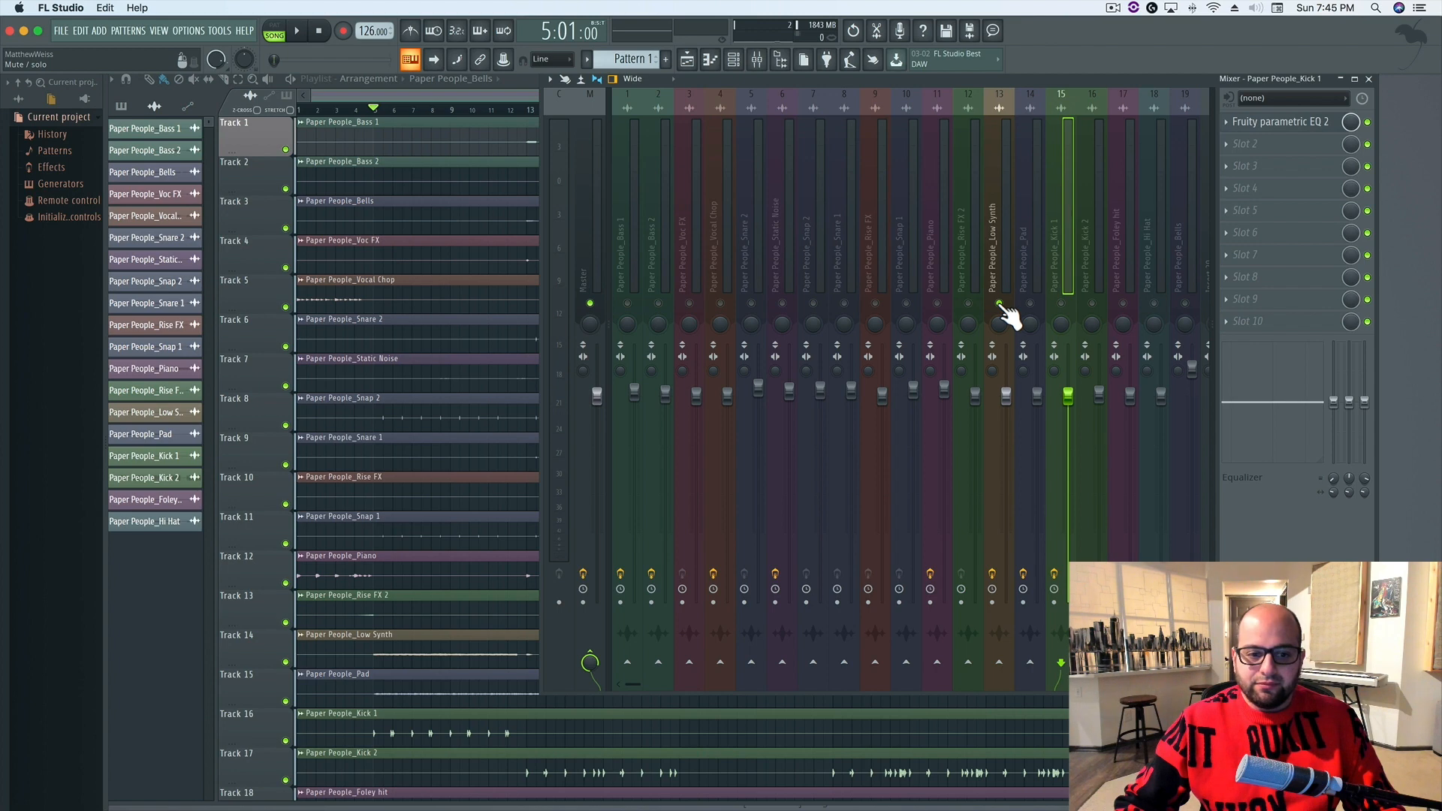
{"action": "key", "text": "space"}
{"action": "left_click", "coordinate": [993, 188]}
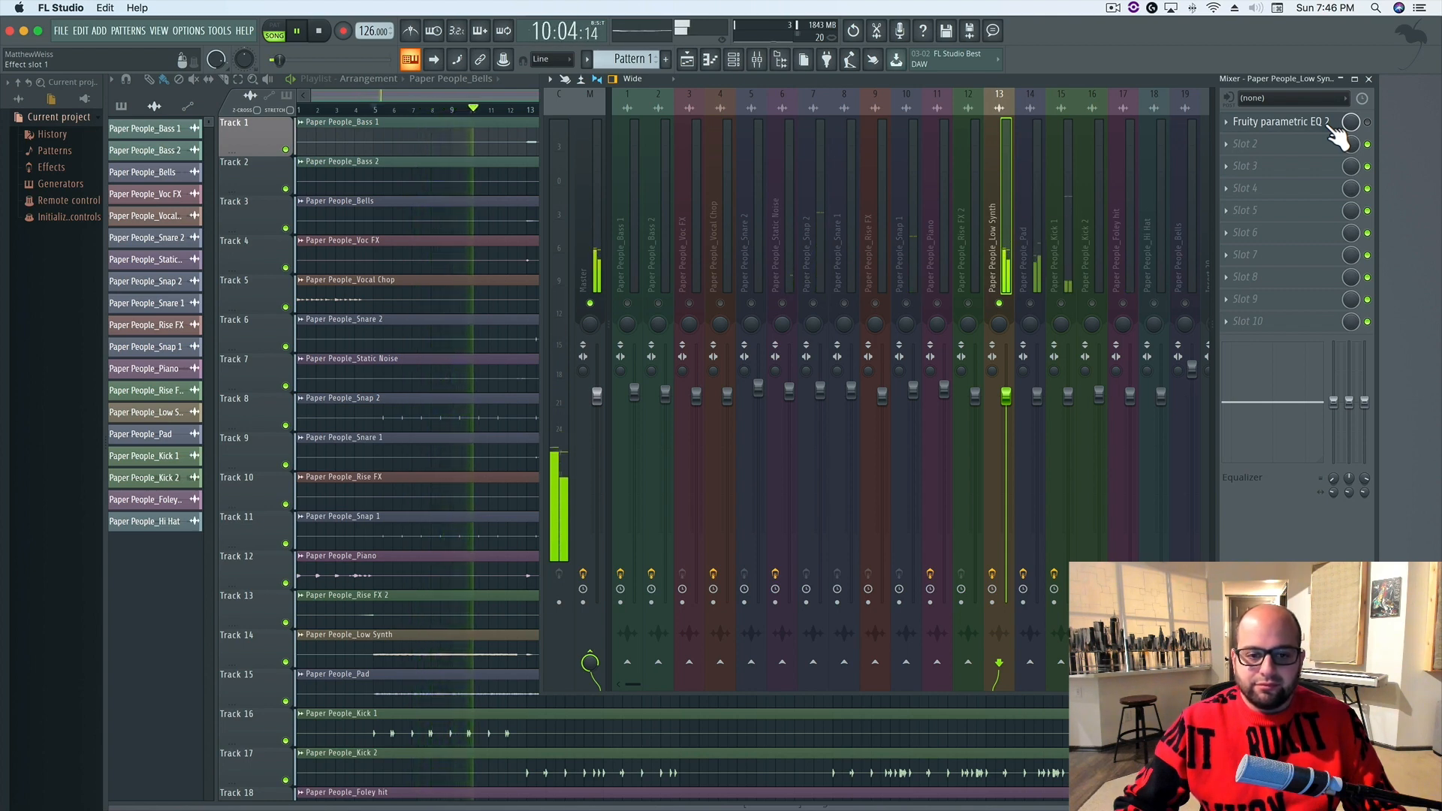
{"action": "key", "text": "space"}
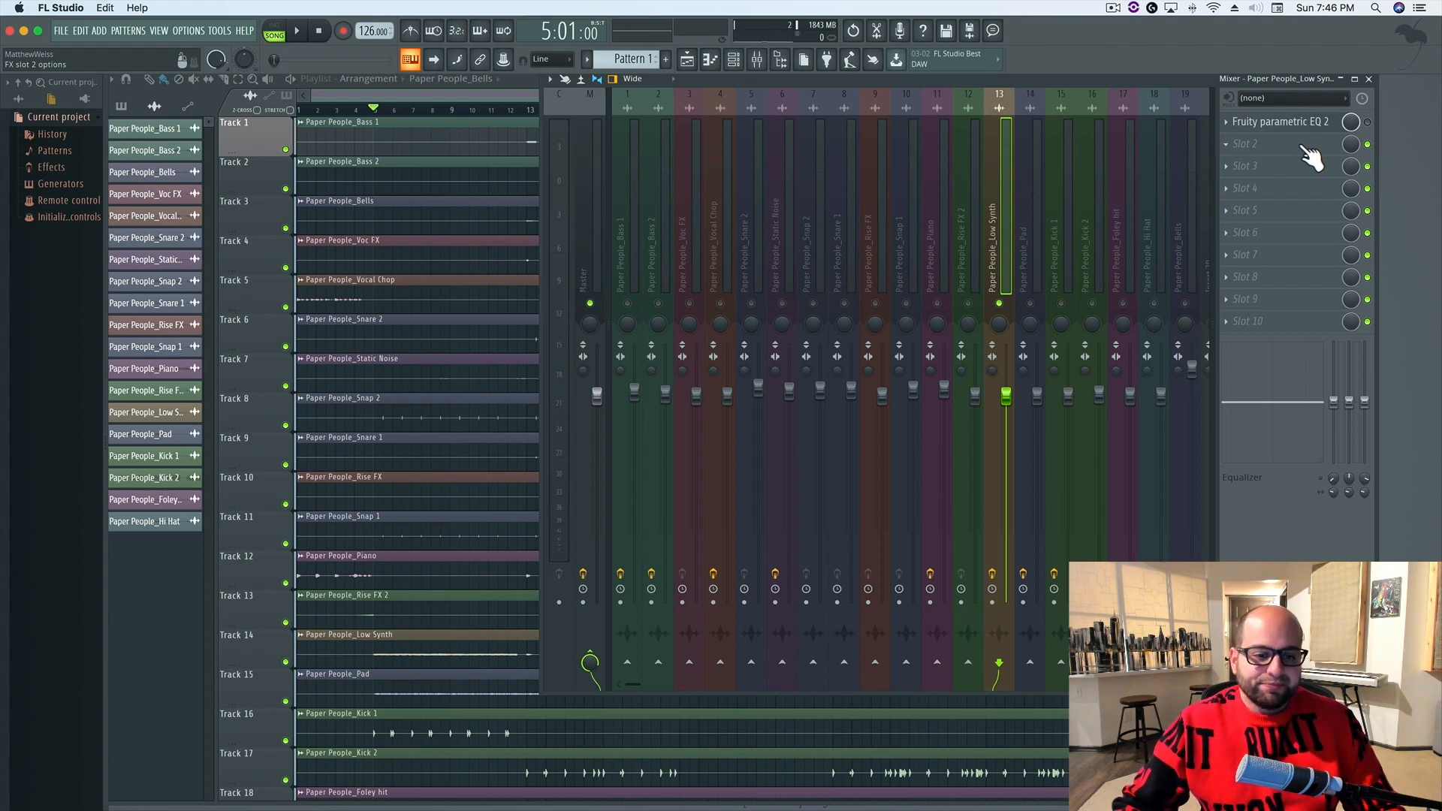
{"action": "key", "text": "space"}
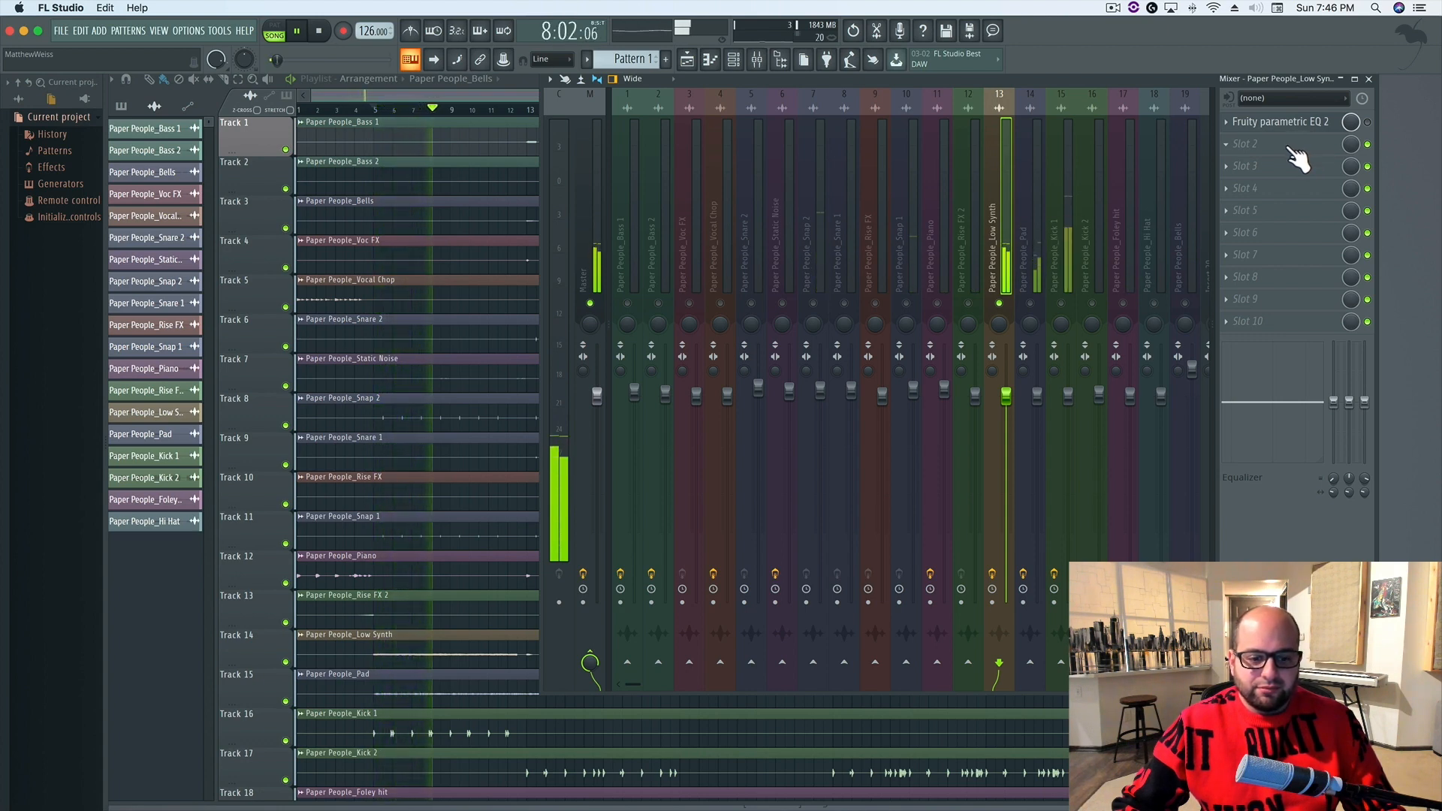
{"action": "key", "text": "space"}
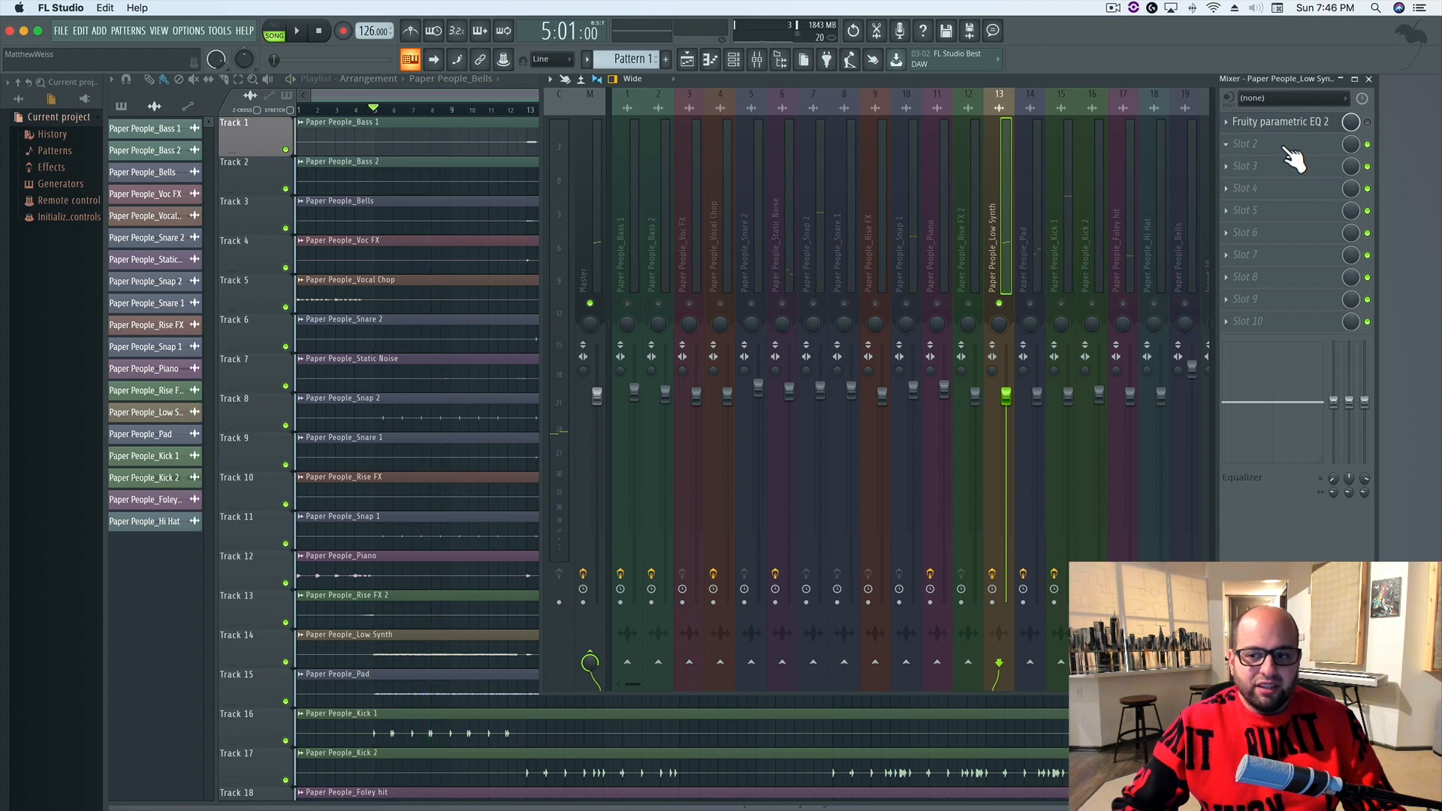
Add a Fruity Parametric EQ 2 in the Low Synth's second effect slot and raise high-shelf band 7 to +18 dB near 900 Hz
{"action": "left_click", "coordinate": [1256, 146]}
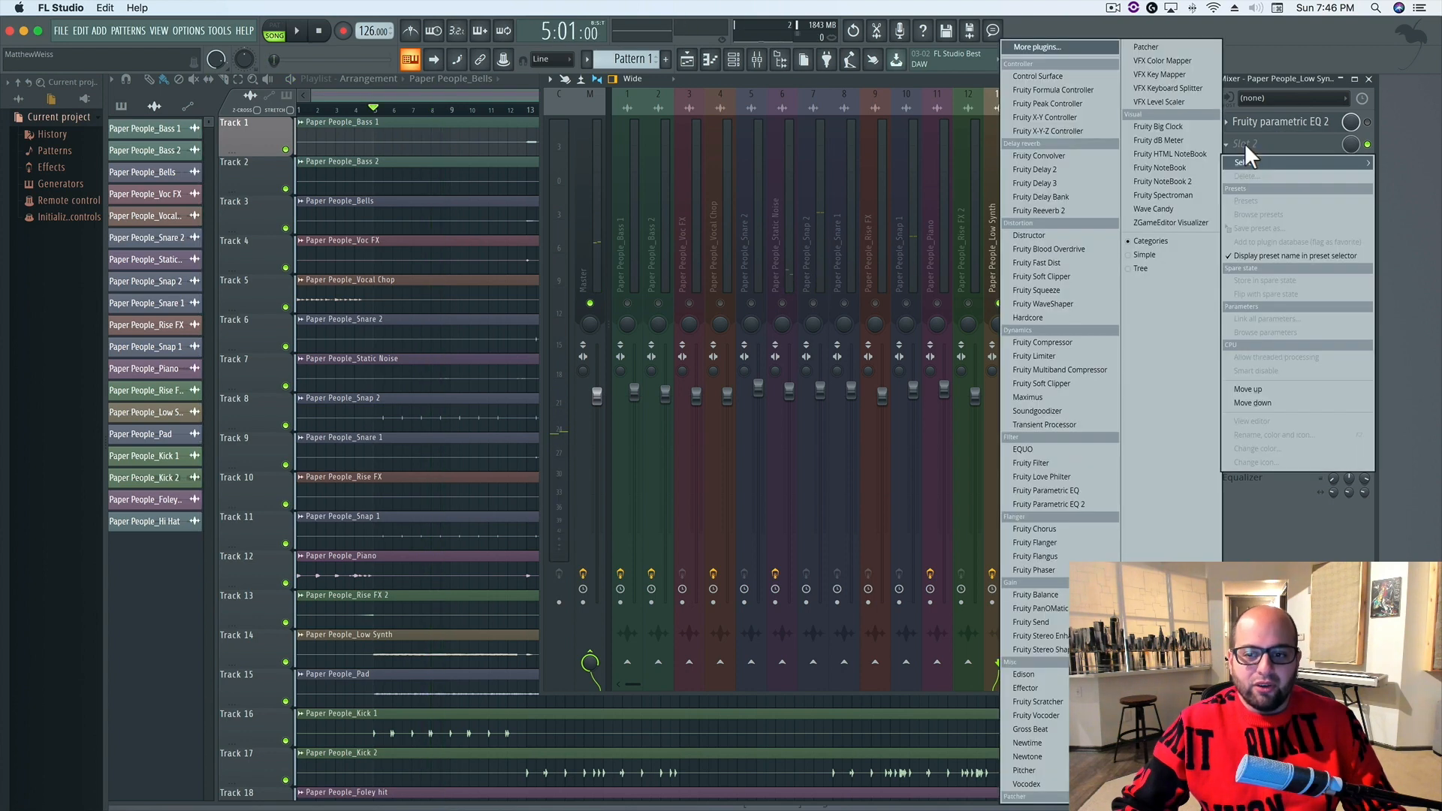
{"action": "left_click", "coordinate": [1059, 504]}
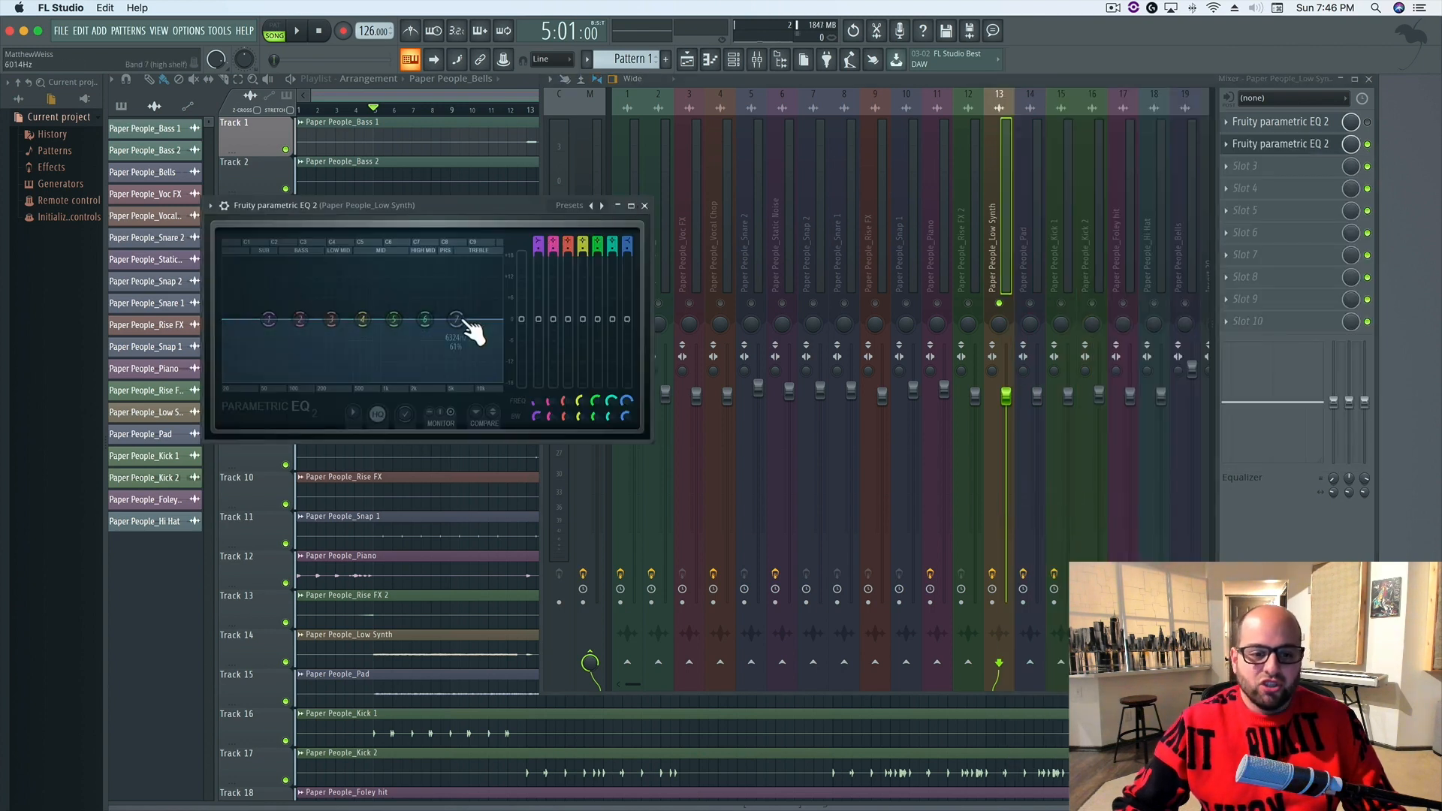
{"action": "mouse_move", "coordinate": [460, 335]}
{"action": "left_mouse_down"}
{"action": "mouse_move", "coordinate": [403, 331]}
{"action": "mouse_move", "coordinate": [461, 331]}
{"action": "mouse_move", "coordinate": [445, 310]}
{"action": "left_mouse_up"}
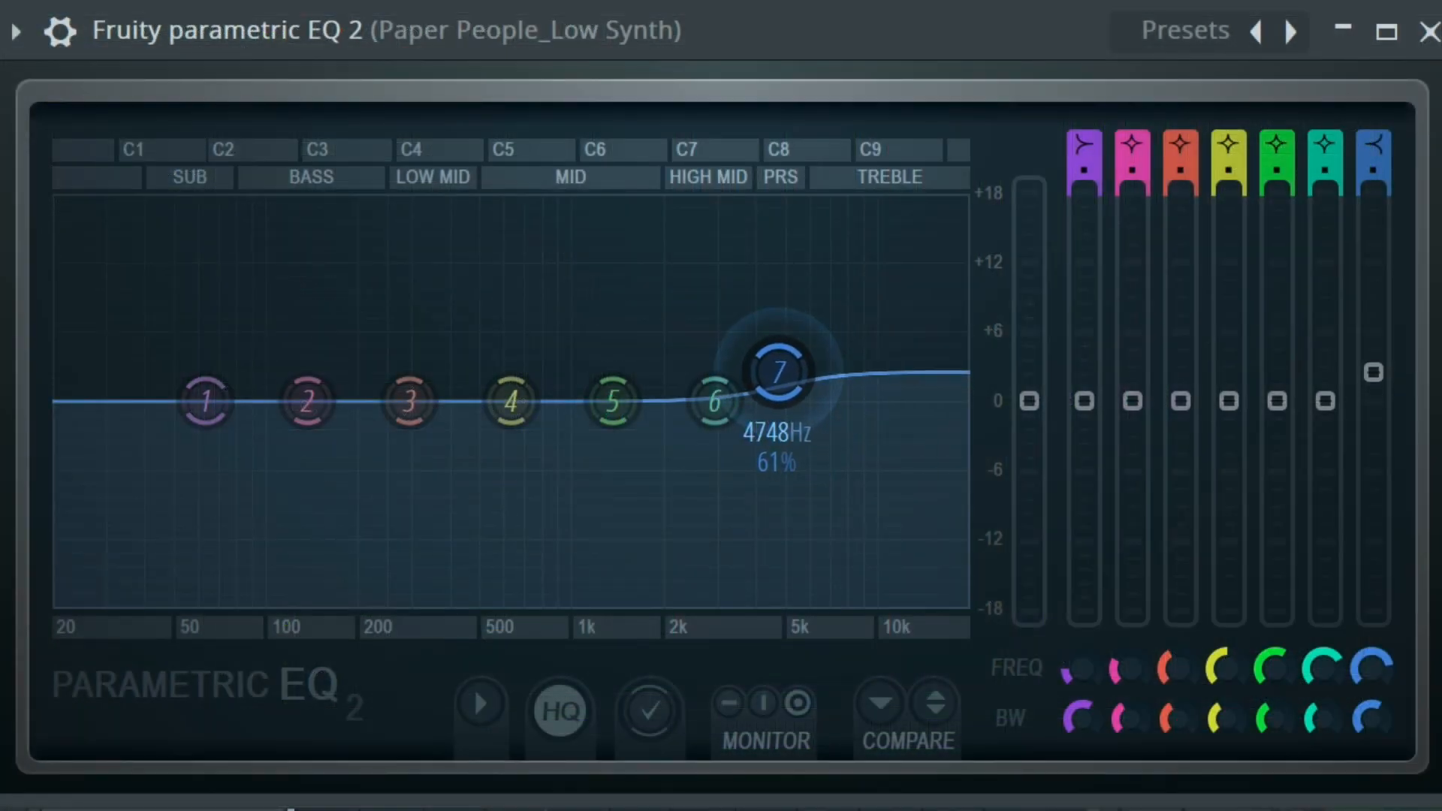
{"action": "left_click_drag", "start_coordinate": [778, 372], "coordinate": [558, 195]}
Boost band 6 of the Low Synth EQ by about 4 dB near 3.4 kHz and adjust its bandwidth
{"action": "left_click_drag", "start_coordinate": [710, 406], "coordinate": [759, 354]}
{"action": "left_click_drag", "start_coordinate": [1320, 720], "coordinate": [1319, 676]}
{"action": "left_click_drag", "start_coordinate": [762, 353], "coordinate": [735, 359]}
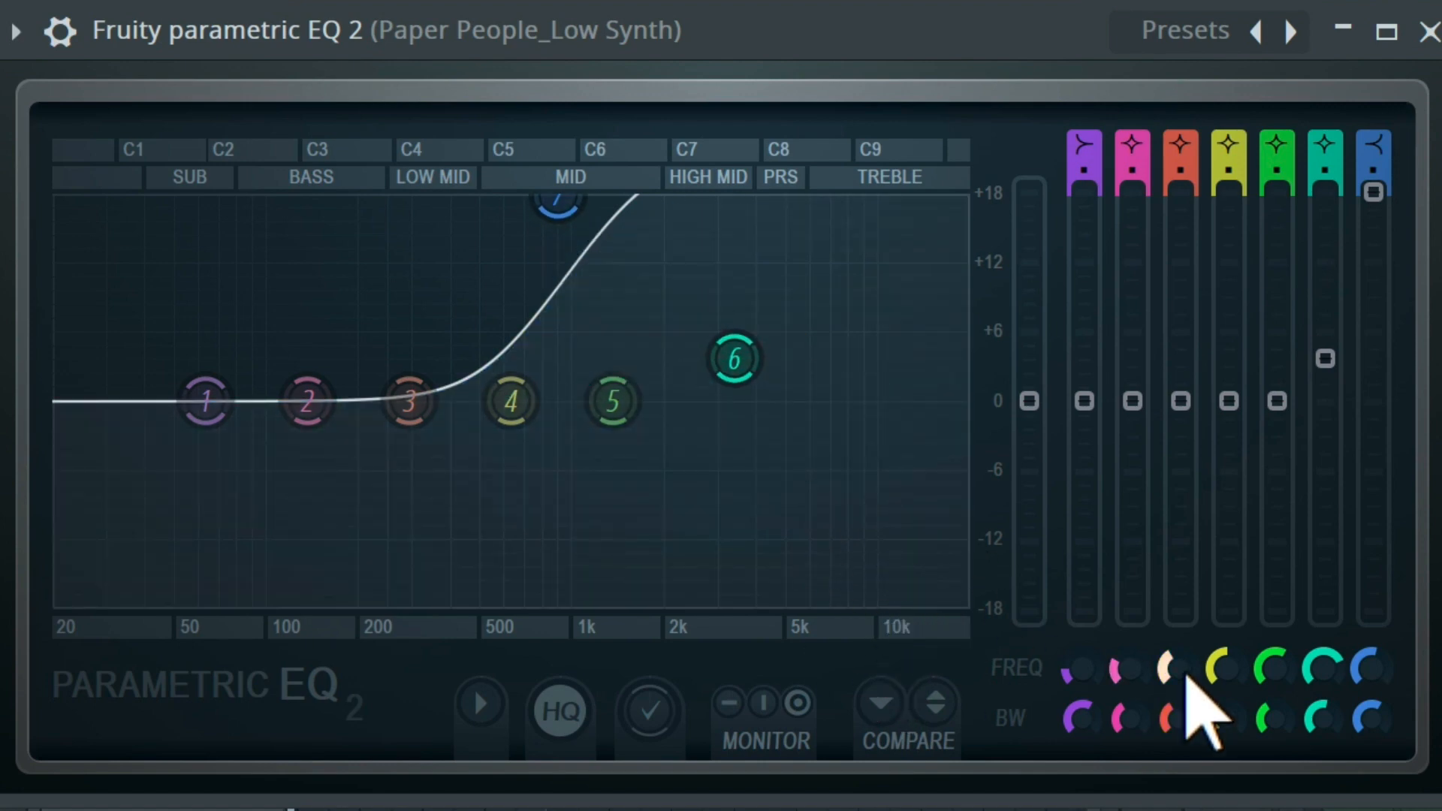
Boost band 3 to about +6 dB during playback, adjust its bandwidth, and turn it into a cut of about 5 dB near 640 Hz
{"action": "key", "text": "space"}
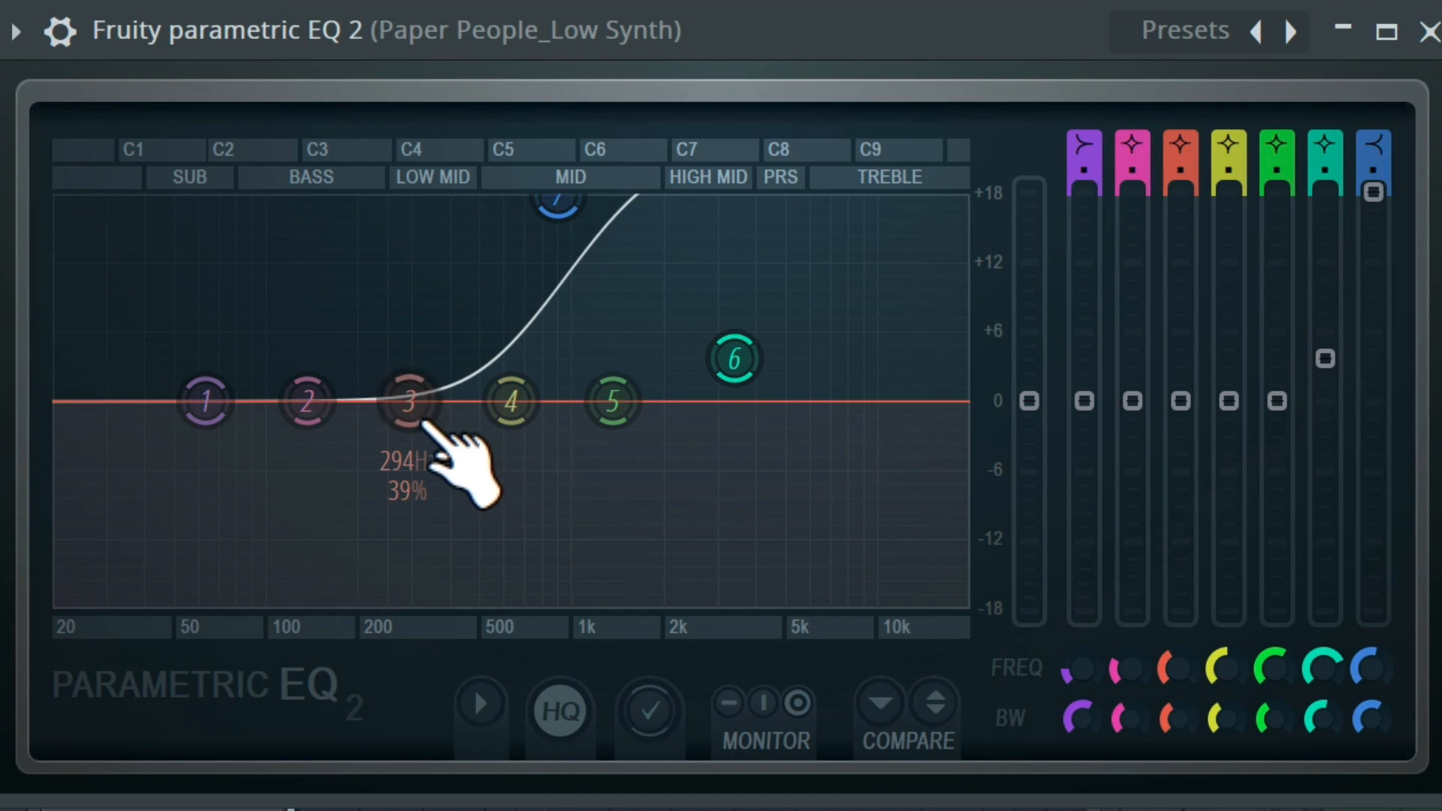
{"action": "left_click_drag", "start_coordinate": [425, 423], "coordinate": [409, 331]}
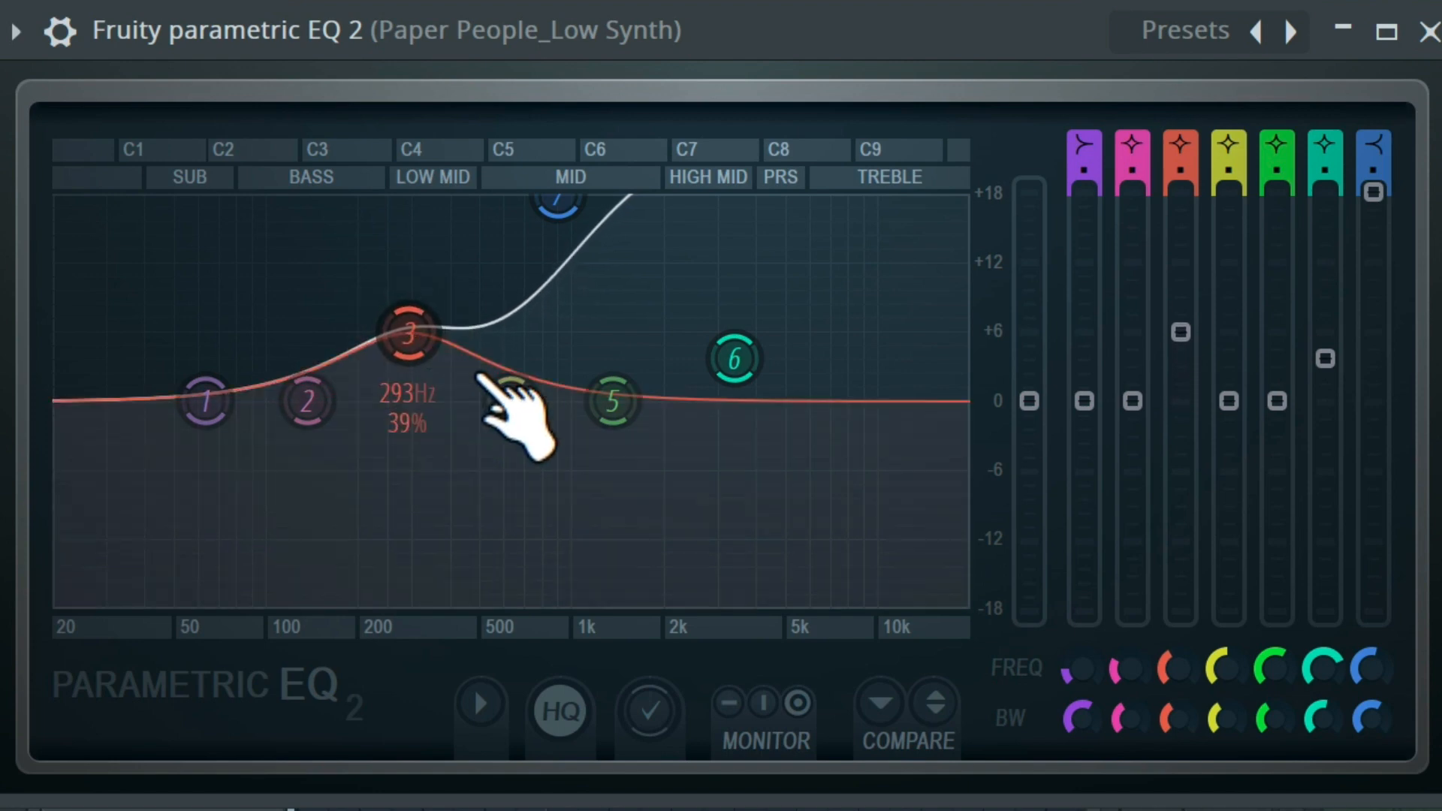
{"action": "left_click_drag", "start_coordinate": [1168, 719], "coordinate": [1133, 687]}
{"action": "left_click_drag", "start_coordinate": [409, 331], "coordinate": [511, 456]}
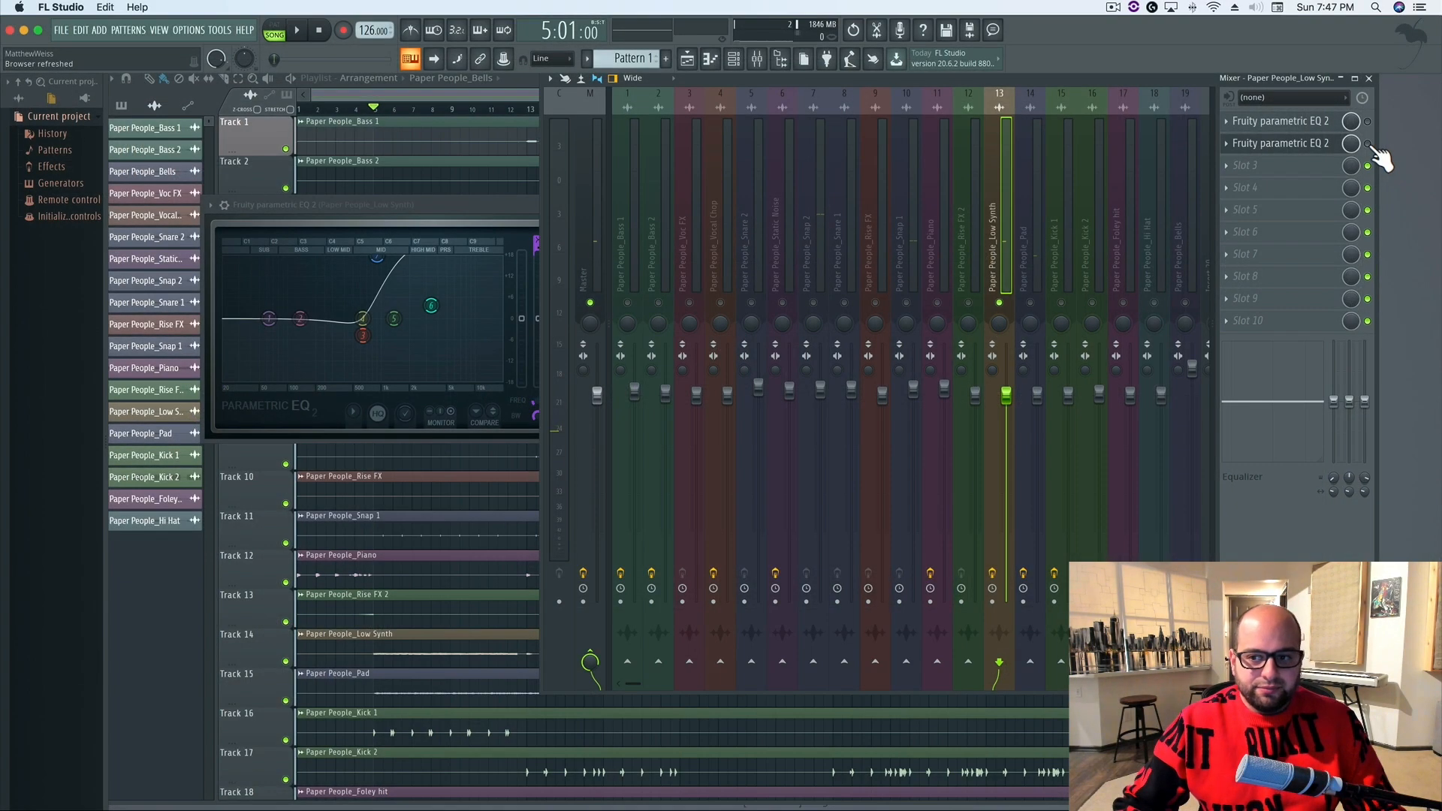
Compare the soloed Low Synth with its second EQ bypassed and enabled
{"action": "key", "text": "space"}
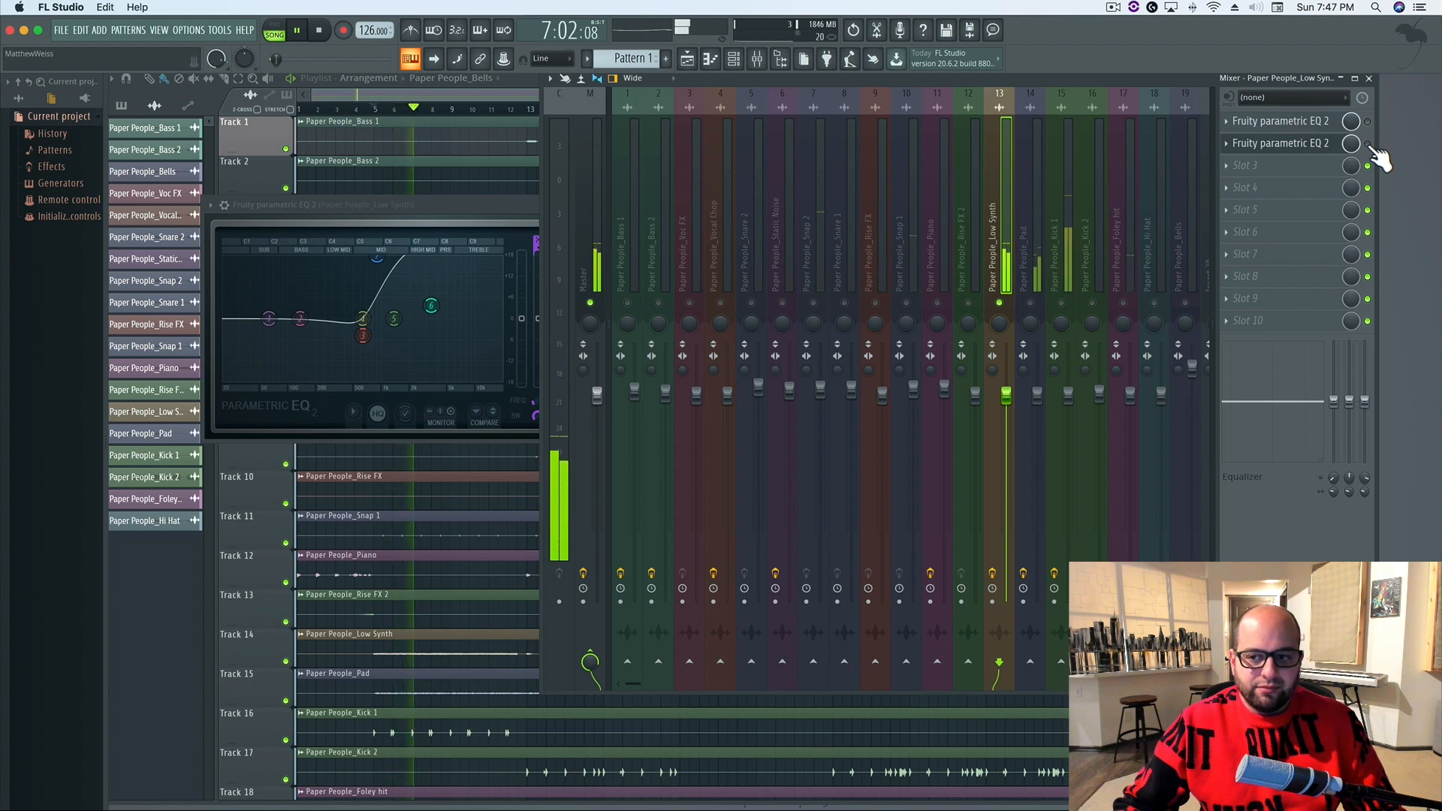
{"action": "key", "text": "space"}
{"action": "key", "text": "space"}
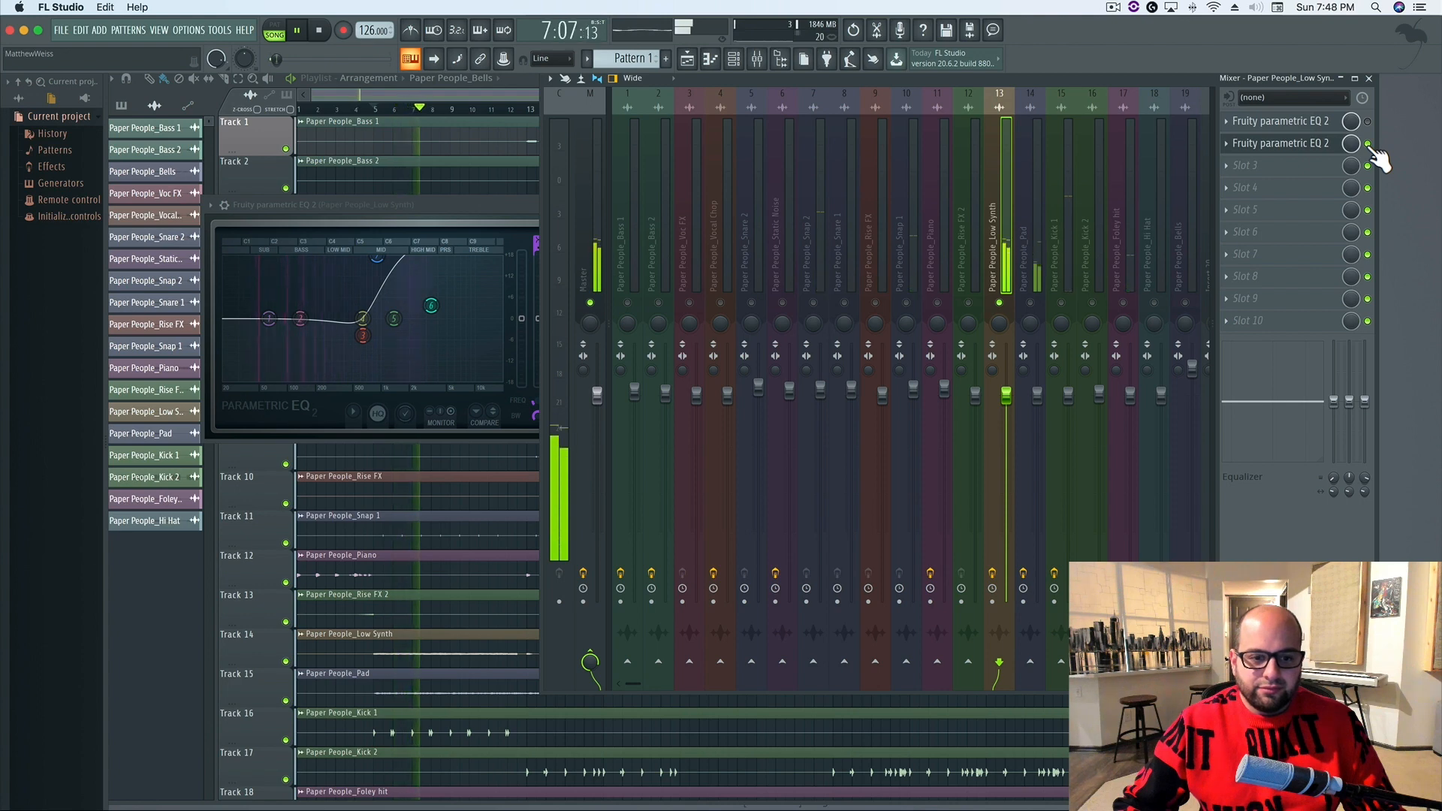
{"action": "key", "text": "space"}
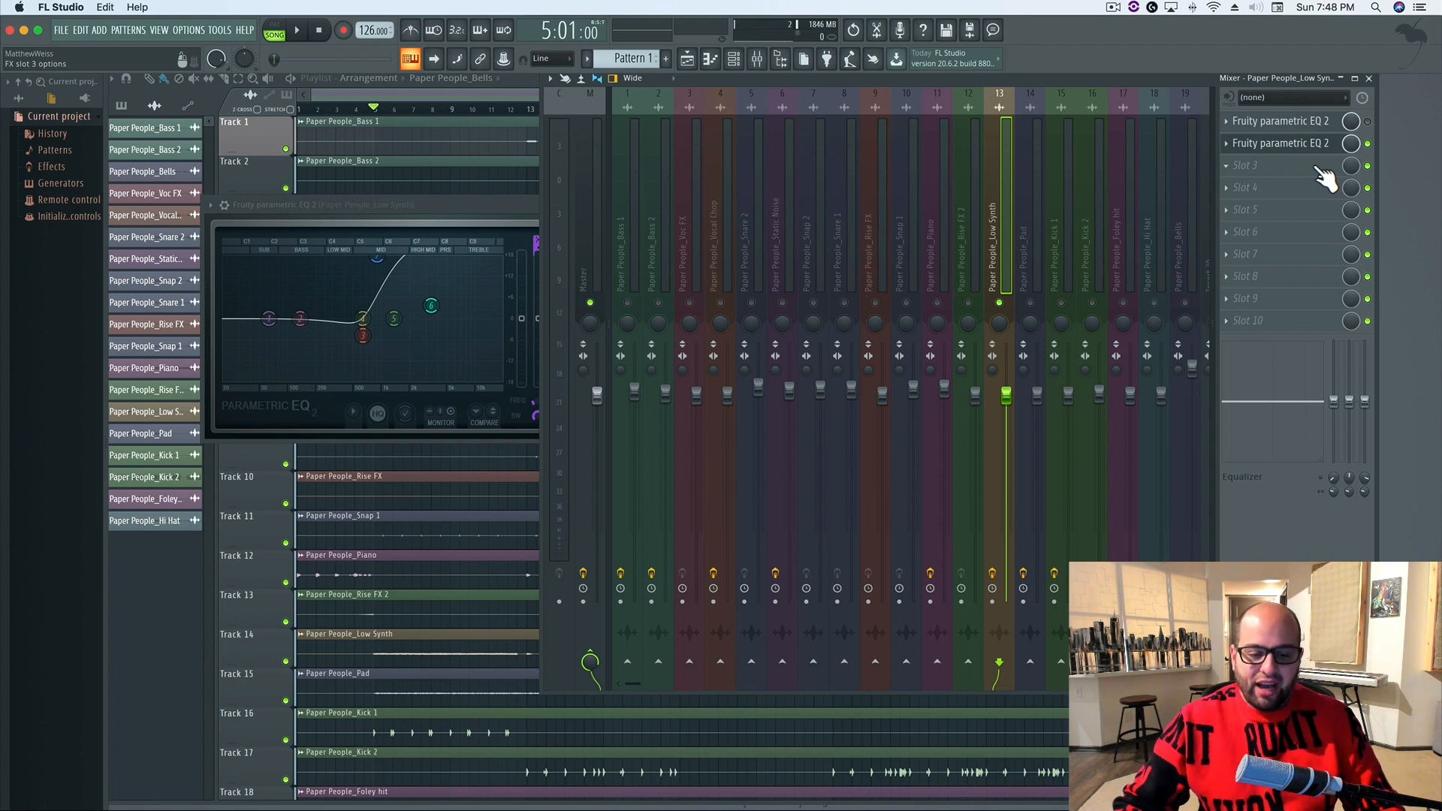
Unsolo the Low Synth and play the full mix to compare its second EQ bypassed and enabled, leaving the EQ on
{"action": "right_click", "coordinate": [1001, 303]}
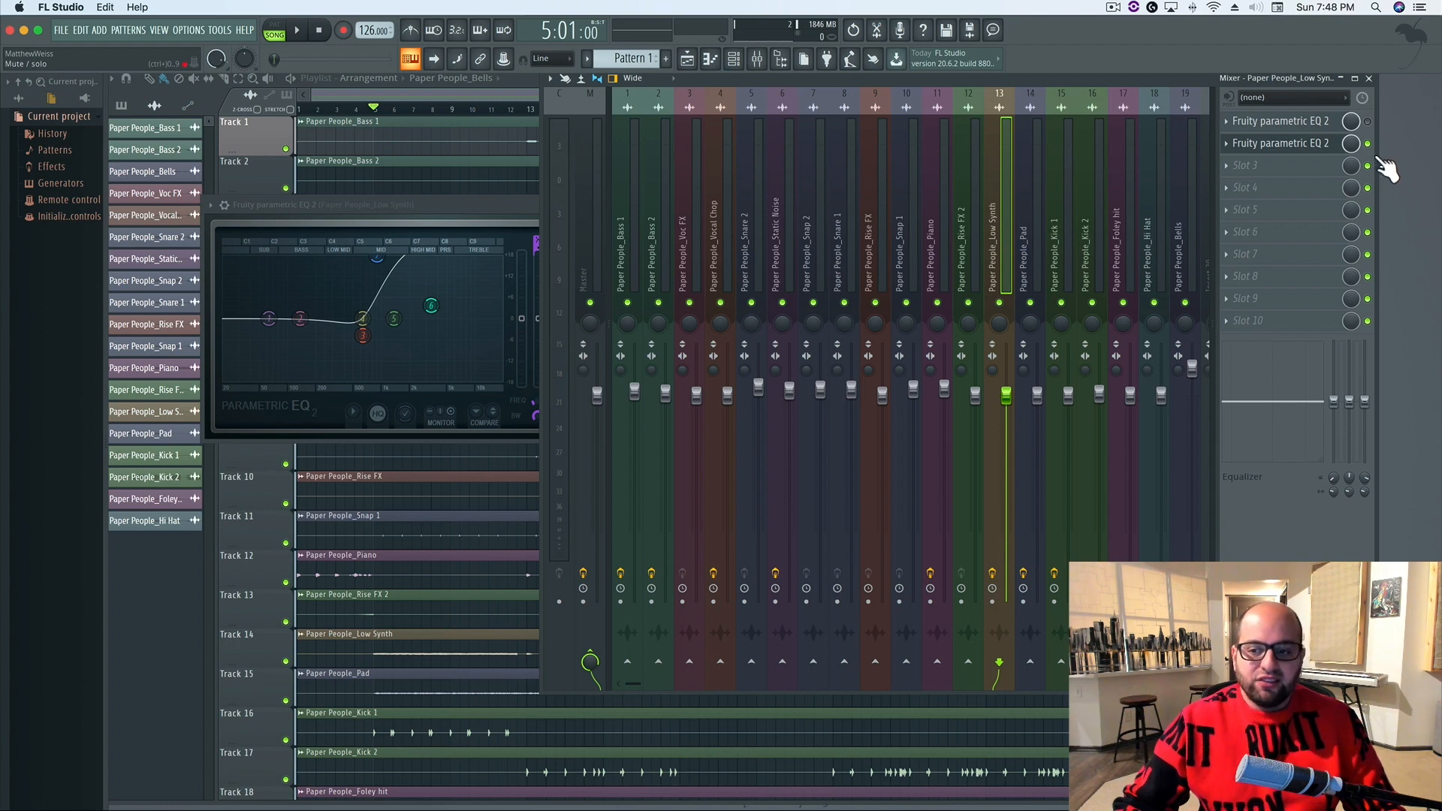
{"action": "key", "text": "space"}
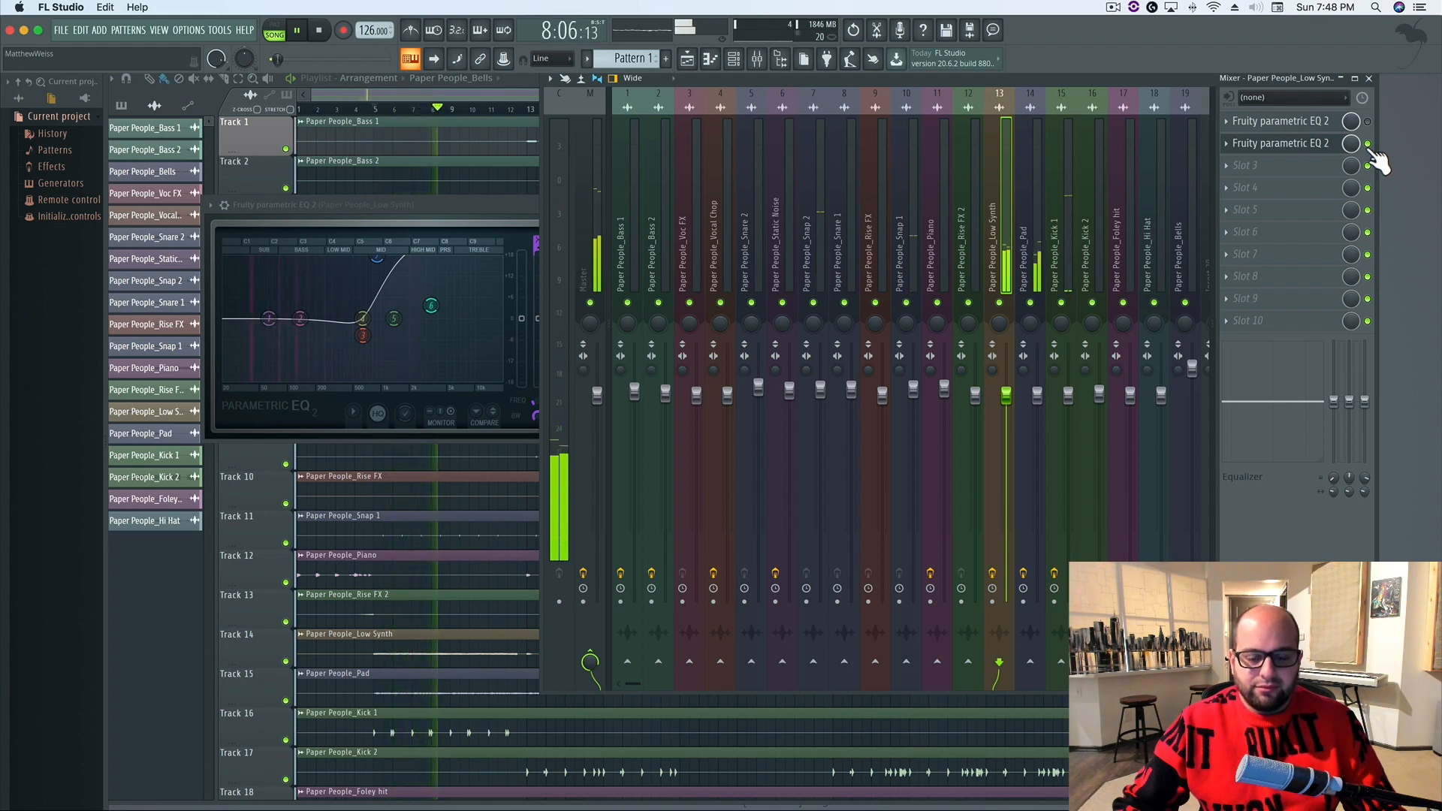
{"action": "left_click", "coordinate": [1368, 144]}
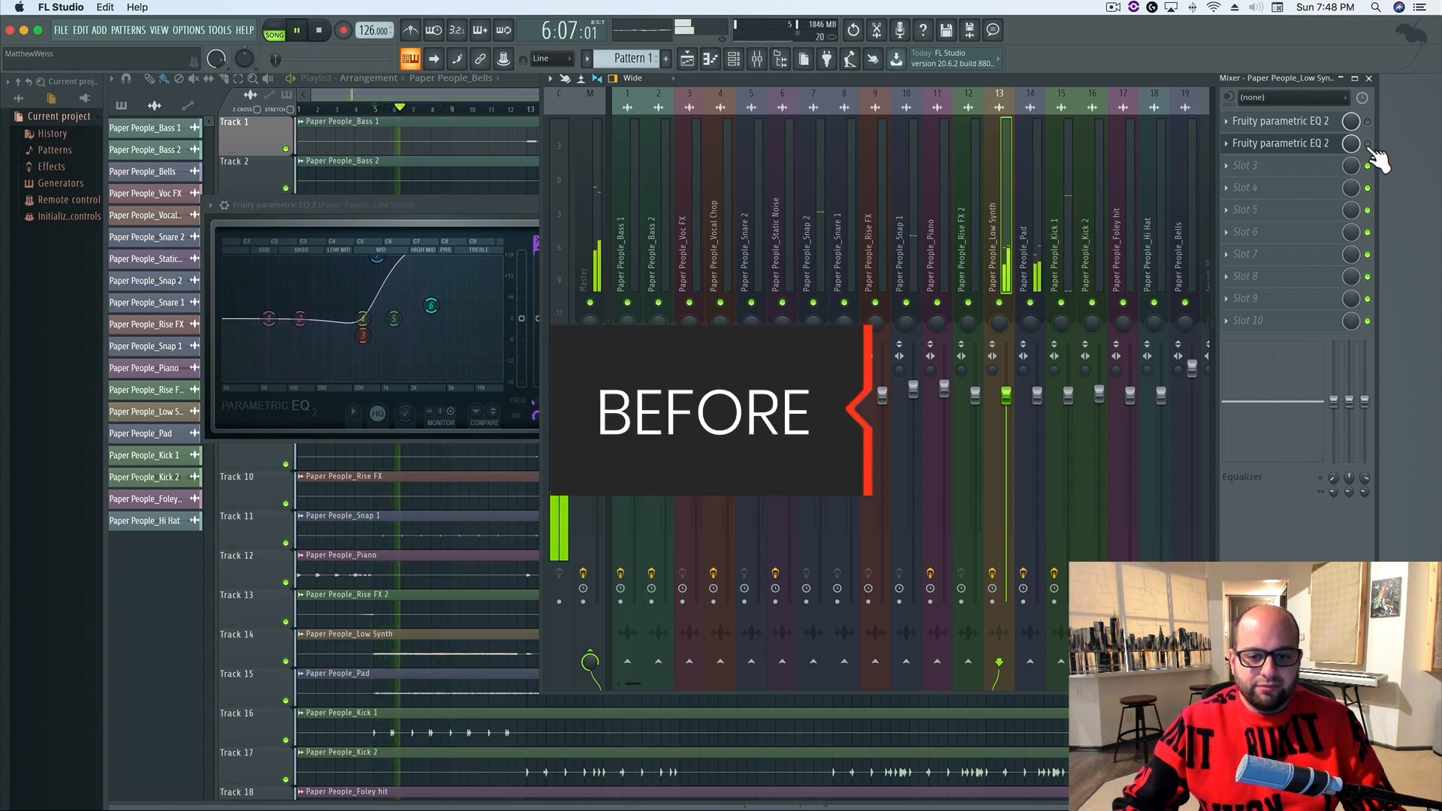
{"action": "left_click", "coordinate": [1368, 143]}
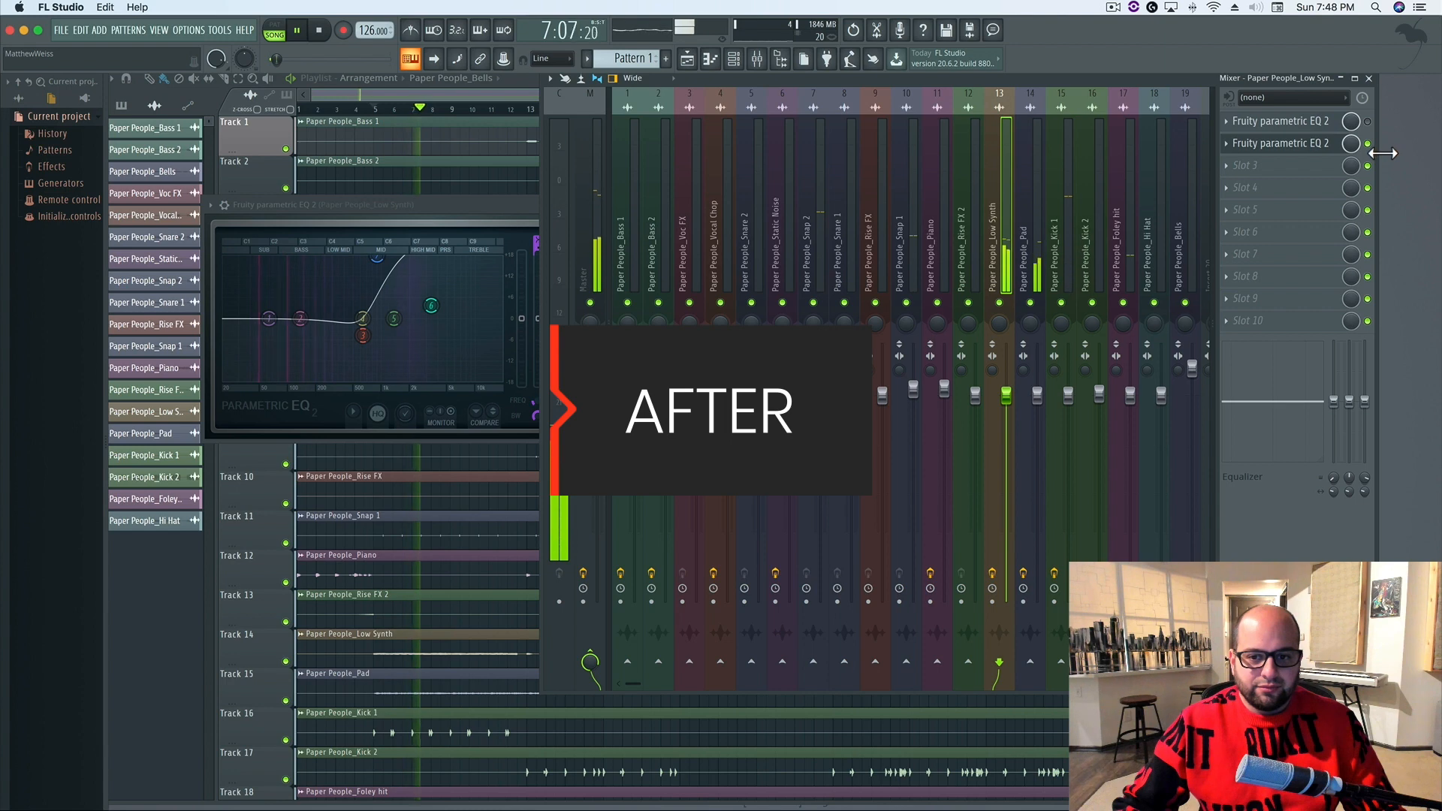
{"action": "key", "text": "space"}
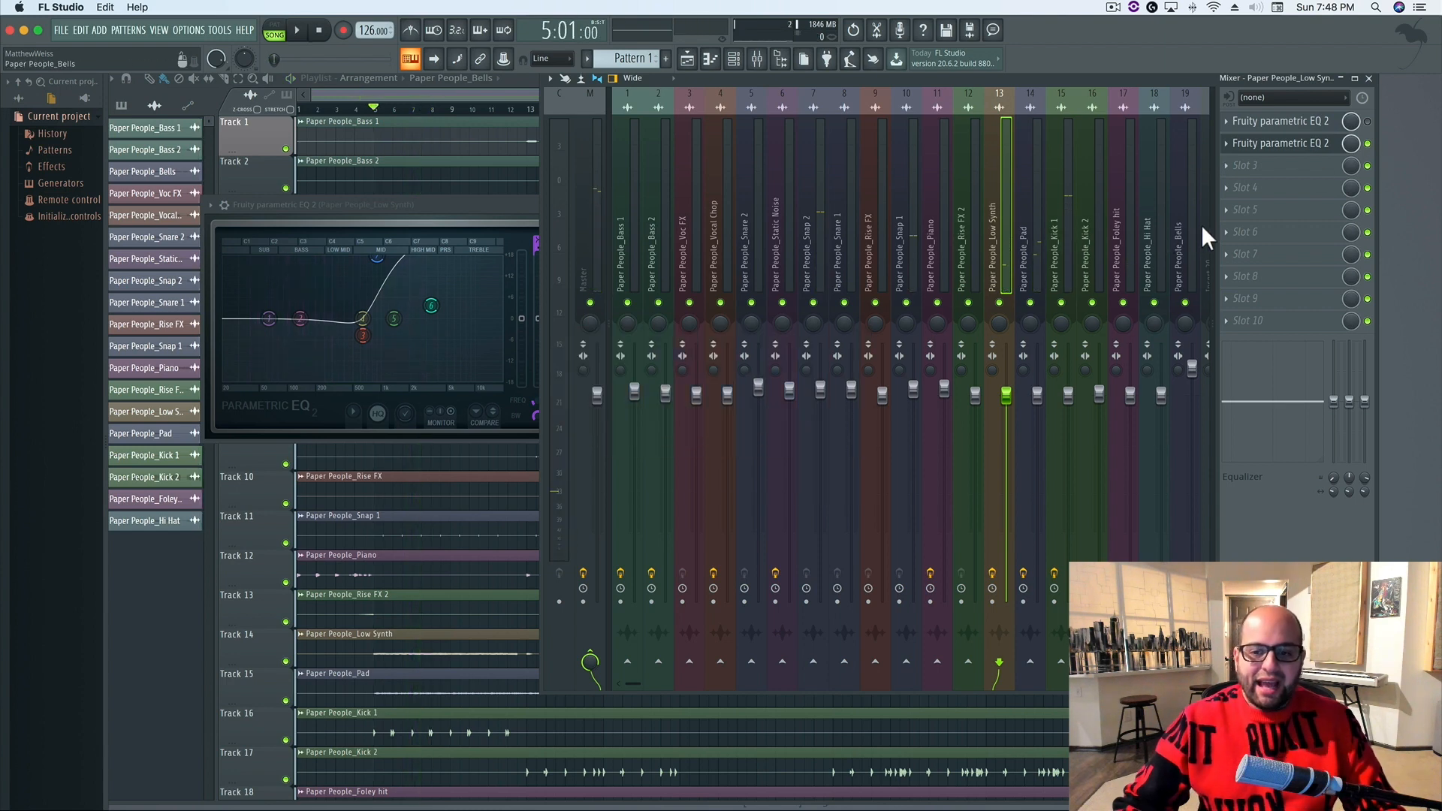
Close the Low Synth EQ, open Fruity Parametric EQ 2 on the Kick 1 track, and play the mix with it
{"action": "left_click", "coordinate": [511, 205]}
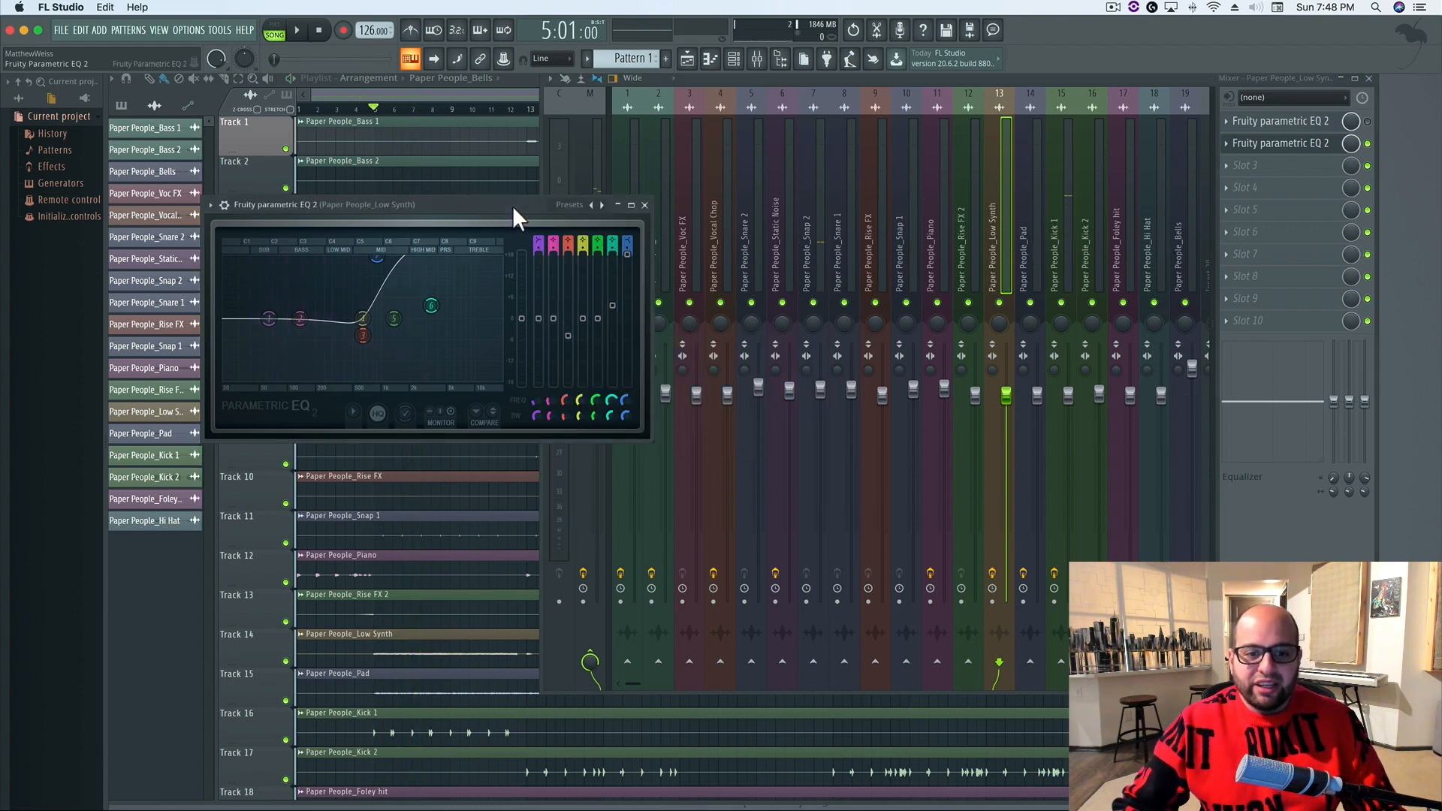
{"action": "left_click", "coordinate": [644, 205]}
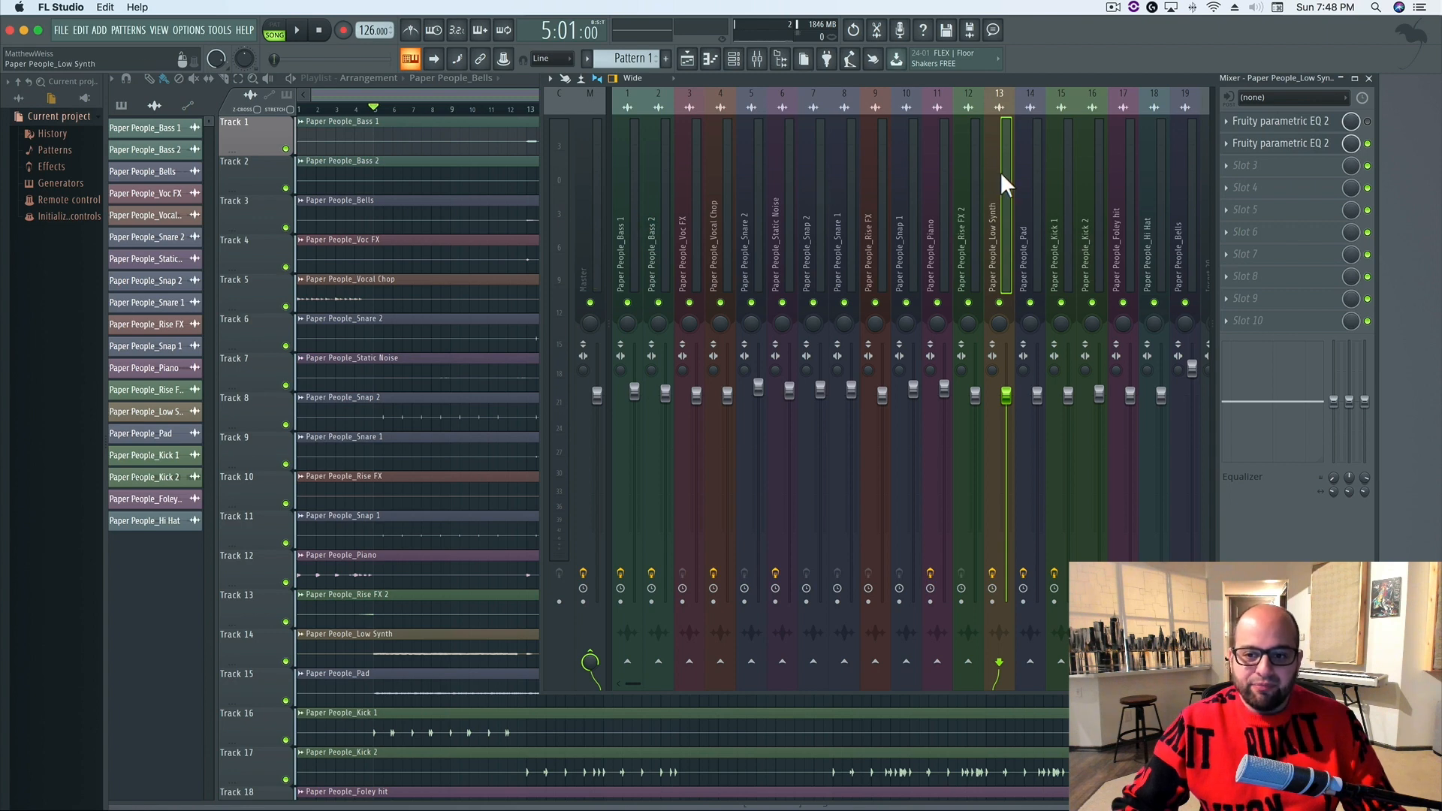
{"action": "left_click", "coordinate": [1053, 172]}
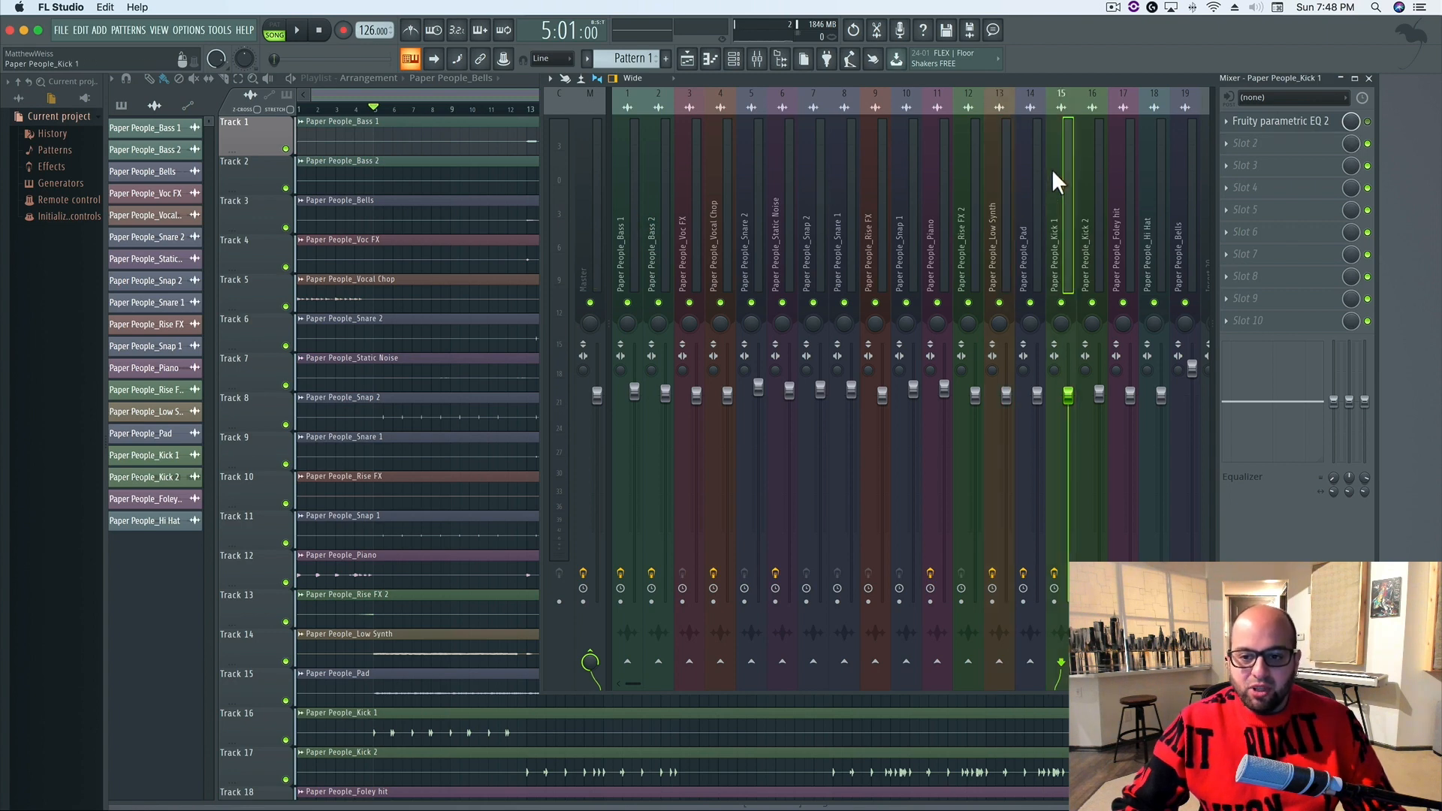
{"action": "left_click", "coordinate": [1331, 124]}
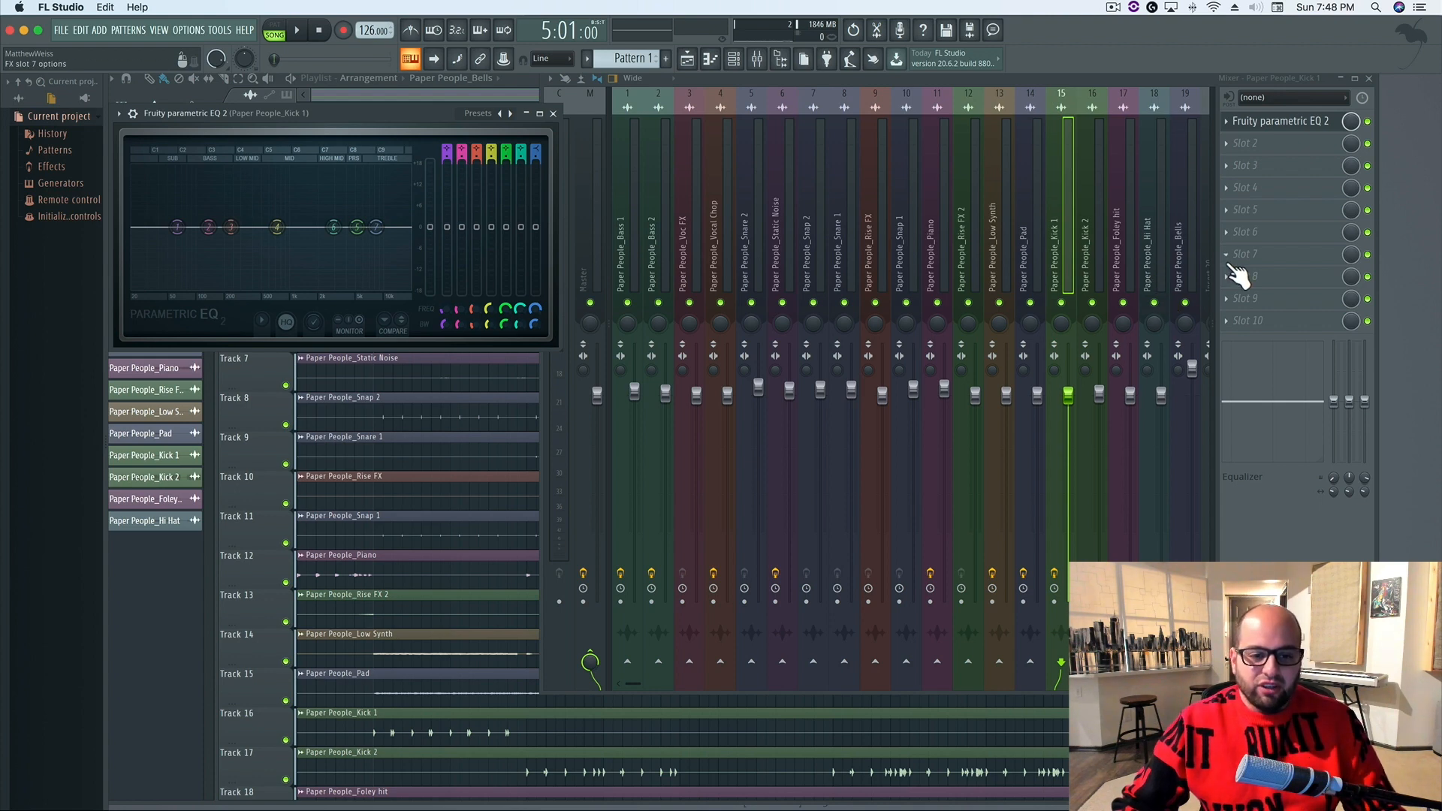
{"action": "key", "text": "space"}
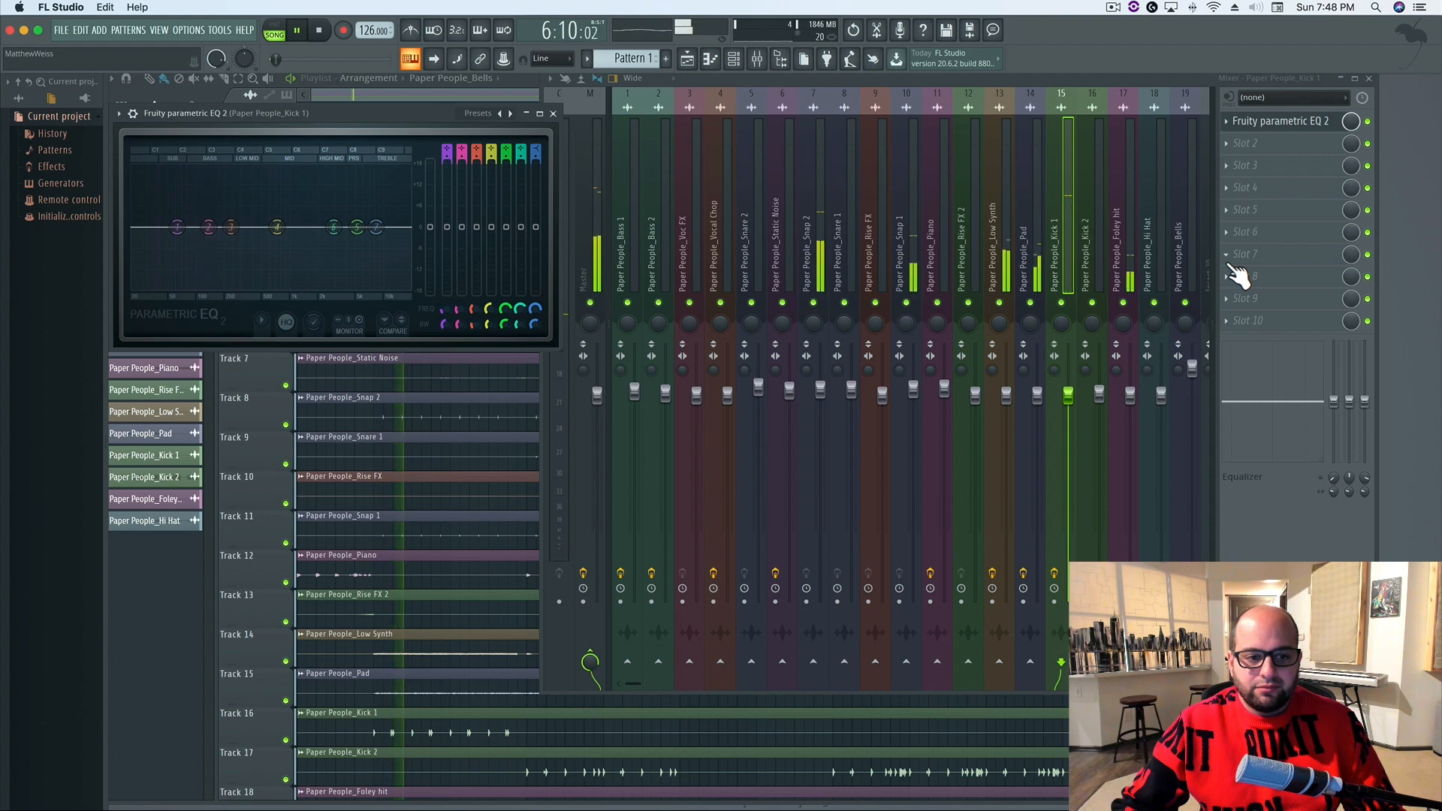
{"action": "key", "text": "space"}
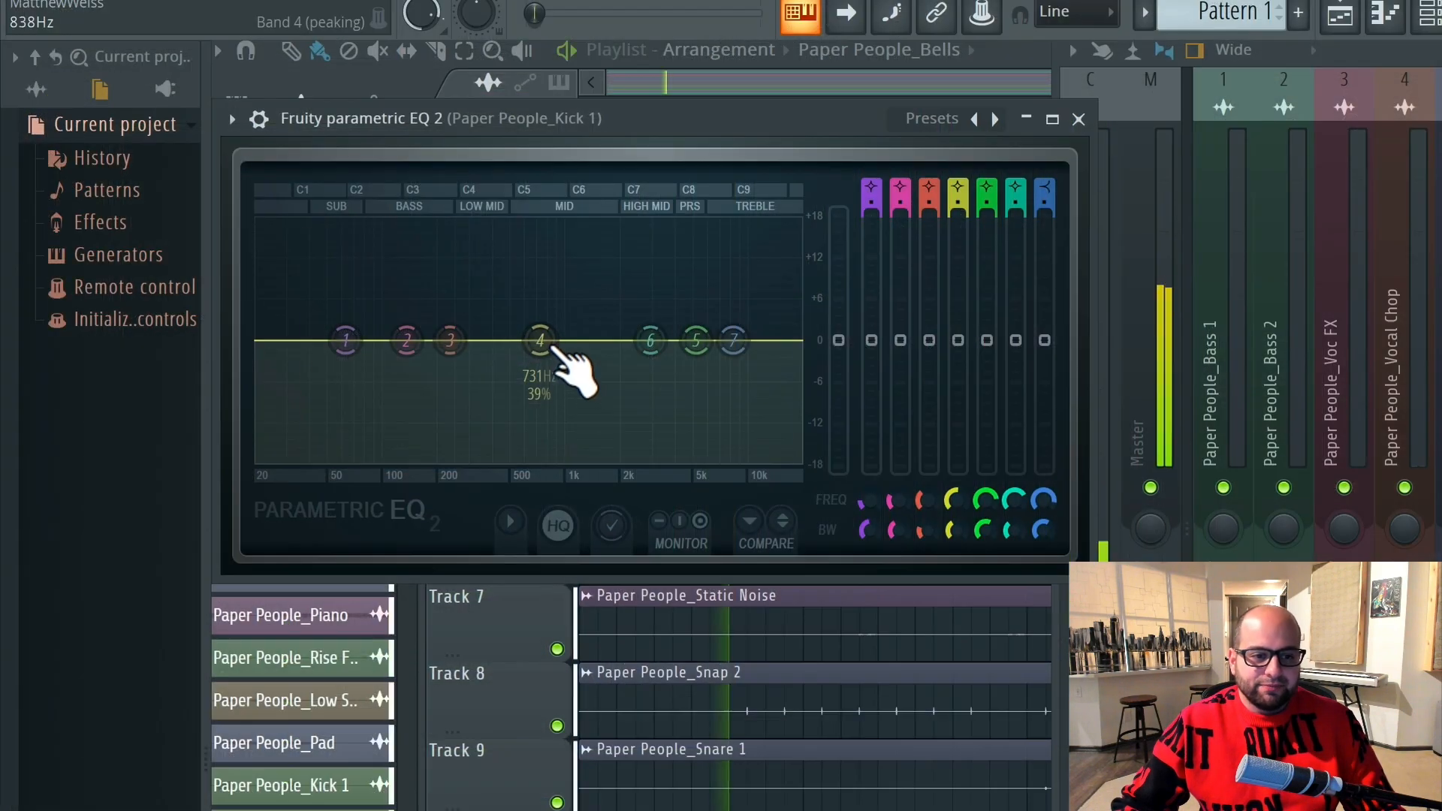
Boost Kick 1's EQ band 4 near 1.2 kHz, set its bandwidth to 51%, and turn it into a cut of about 3 dB
{"action": "left_click_drag", "start_coordinate": [557, 351], "coordinate": [582, 280]}
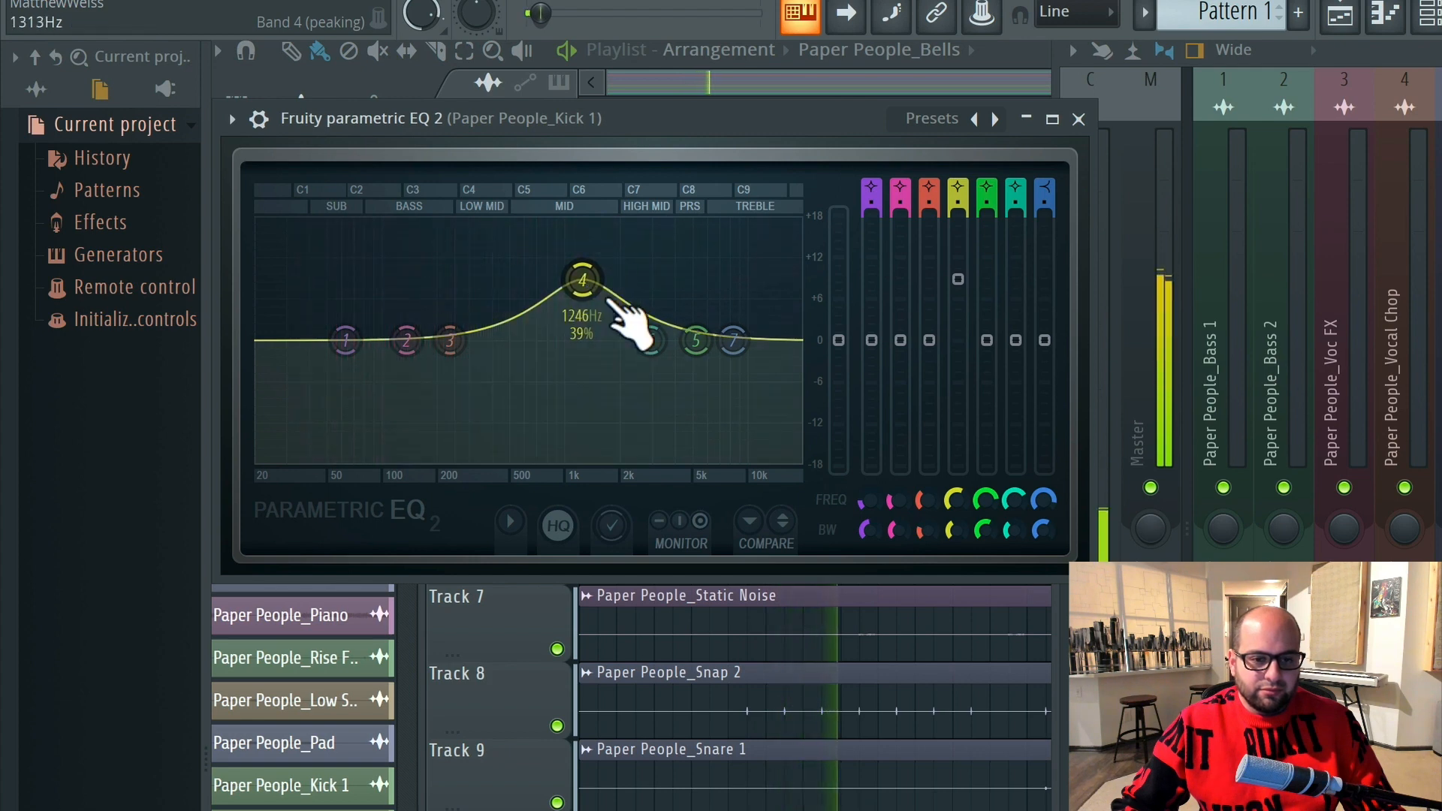
{"action": "left_click_drag", "start_coordinate": [946, 538], "coordinate": [947, 518]}
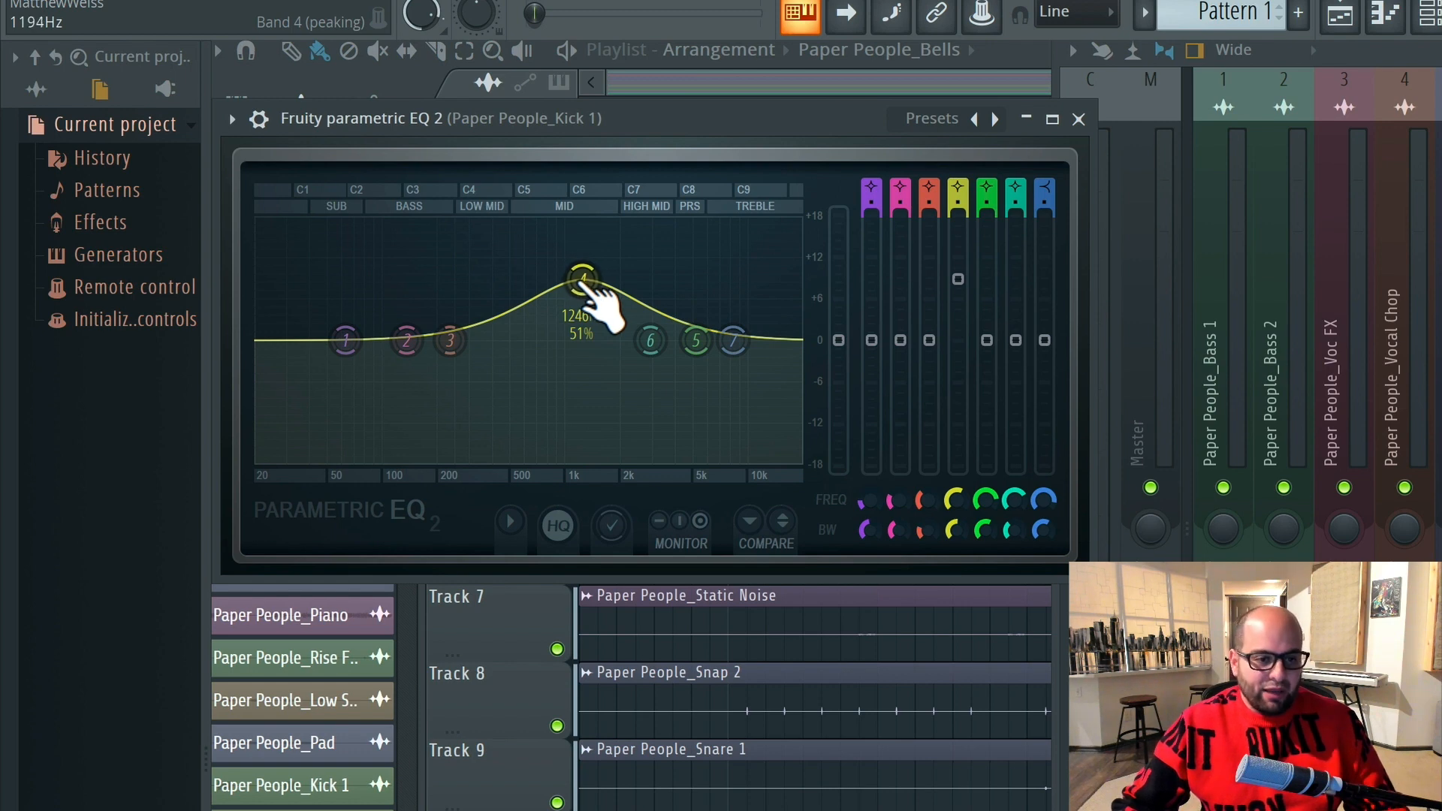
{"action": "key", "text": "space"}
{"action": "left_click_drag", "start_coordinate": [584, 284], "coordinate": [576, 364]}
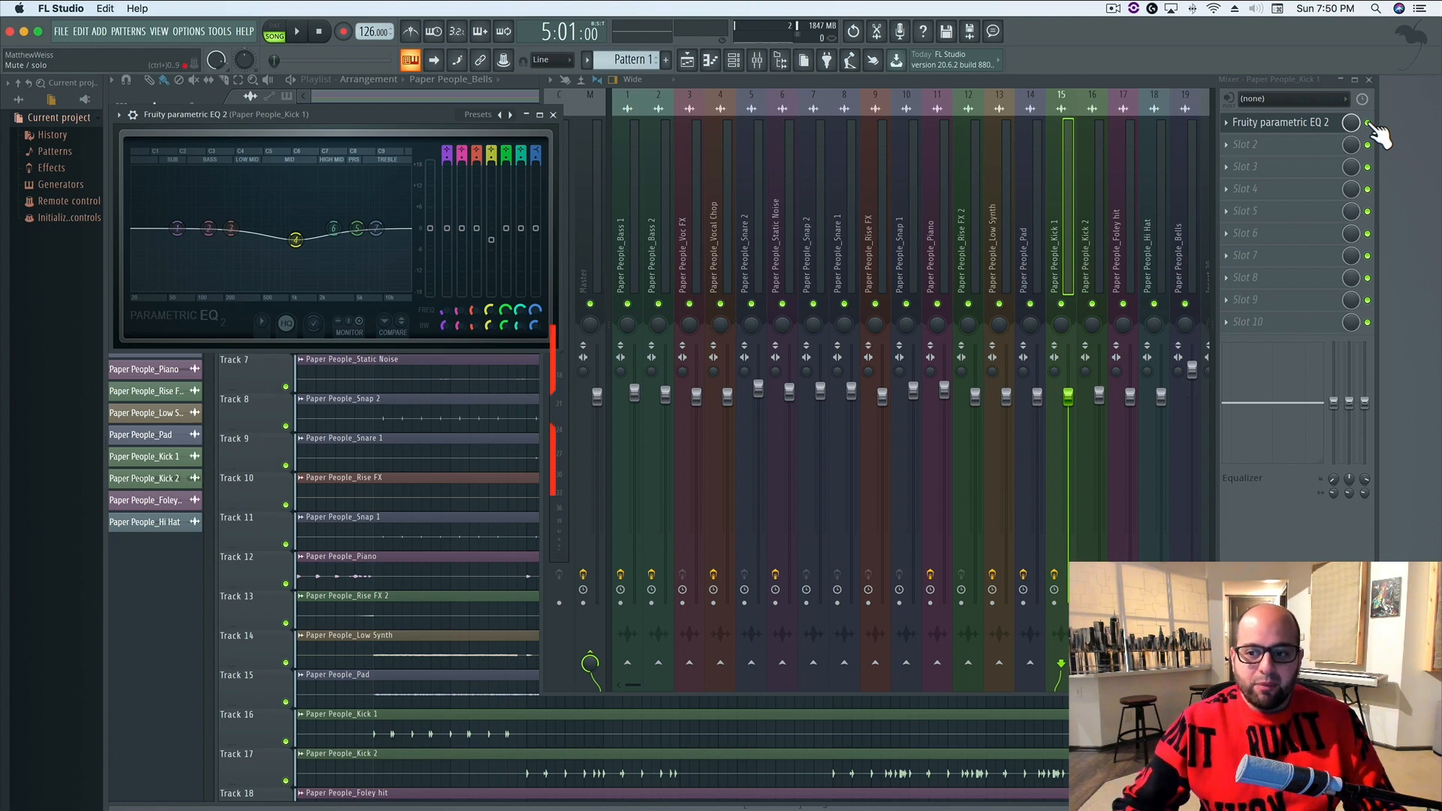
Play the full mix with the Kick 1 EQ bypassed and enabled to compare the two
{"action": "key", "text": "space"}
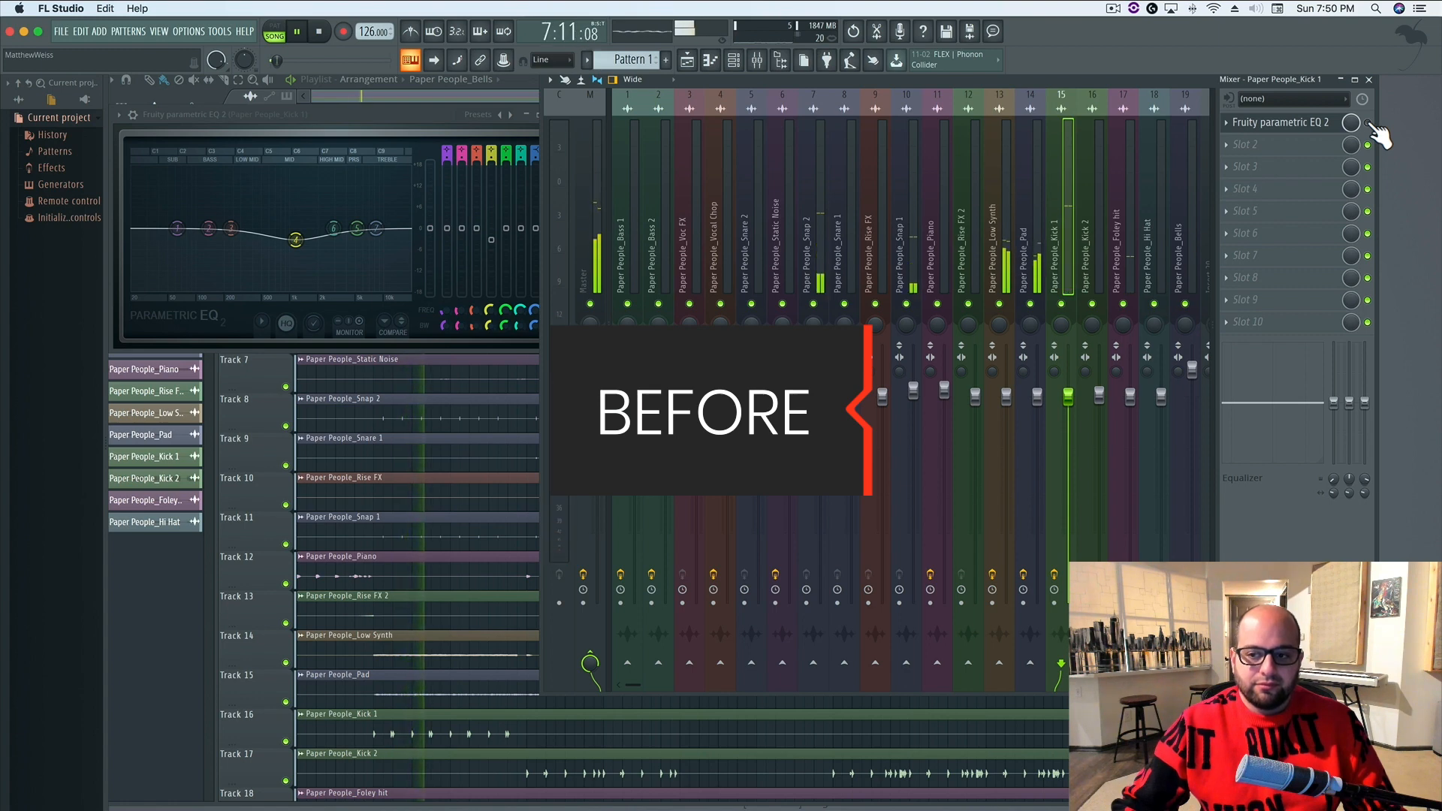
{"action": "key", "text": "space"}
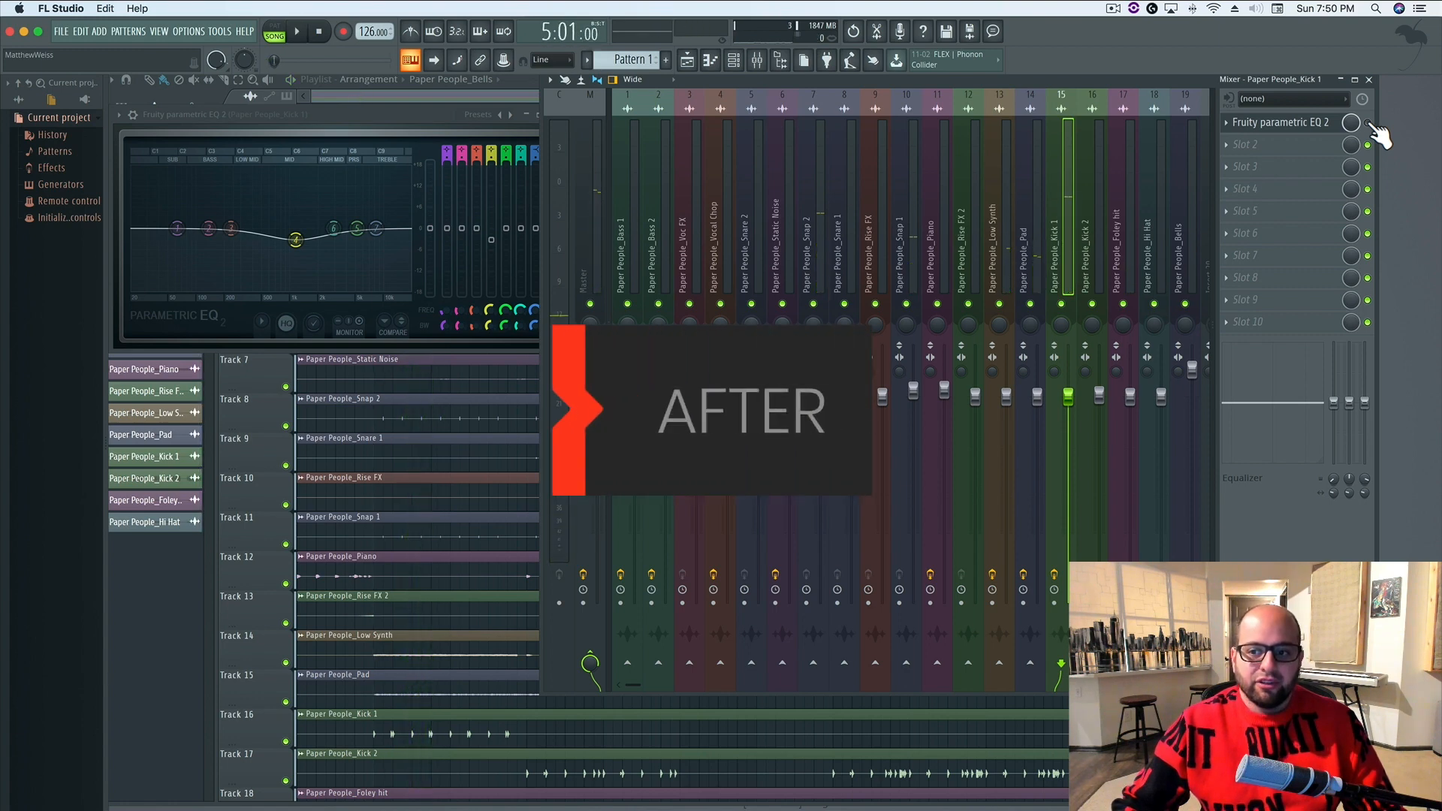
{"action": "key", "text": "space"}
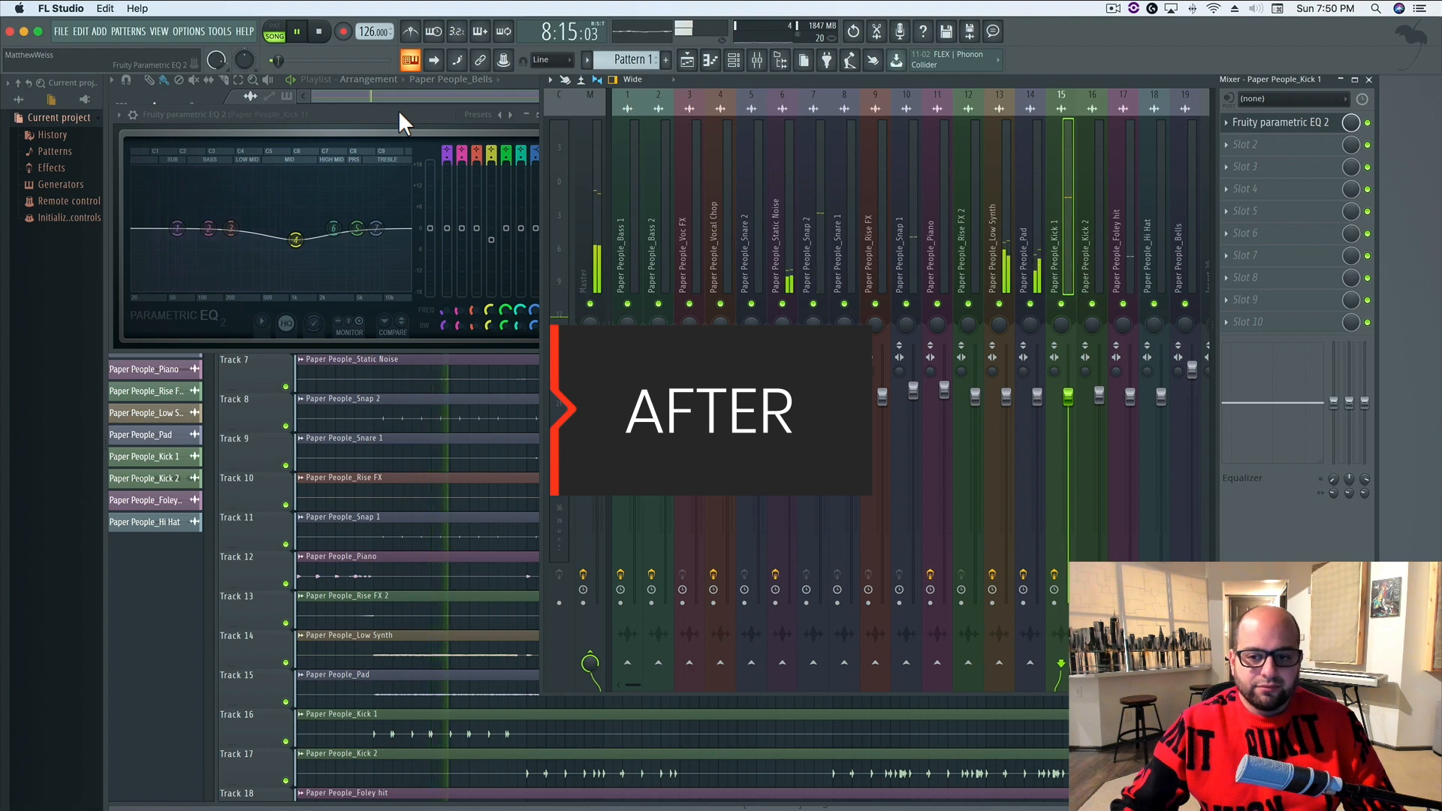
{"action": "key", "text": "space"}
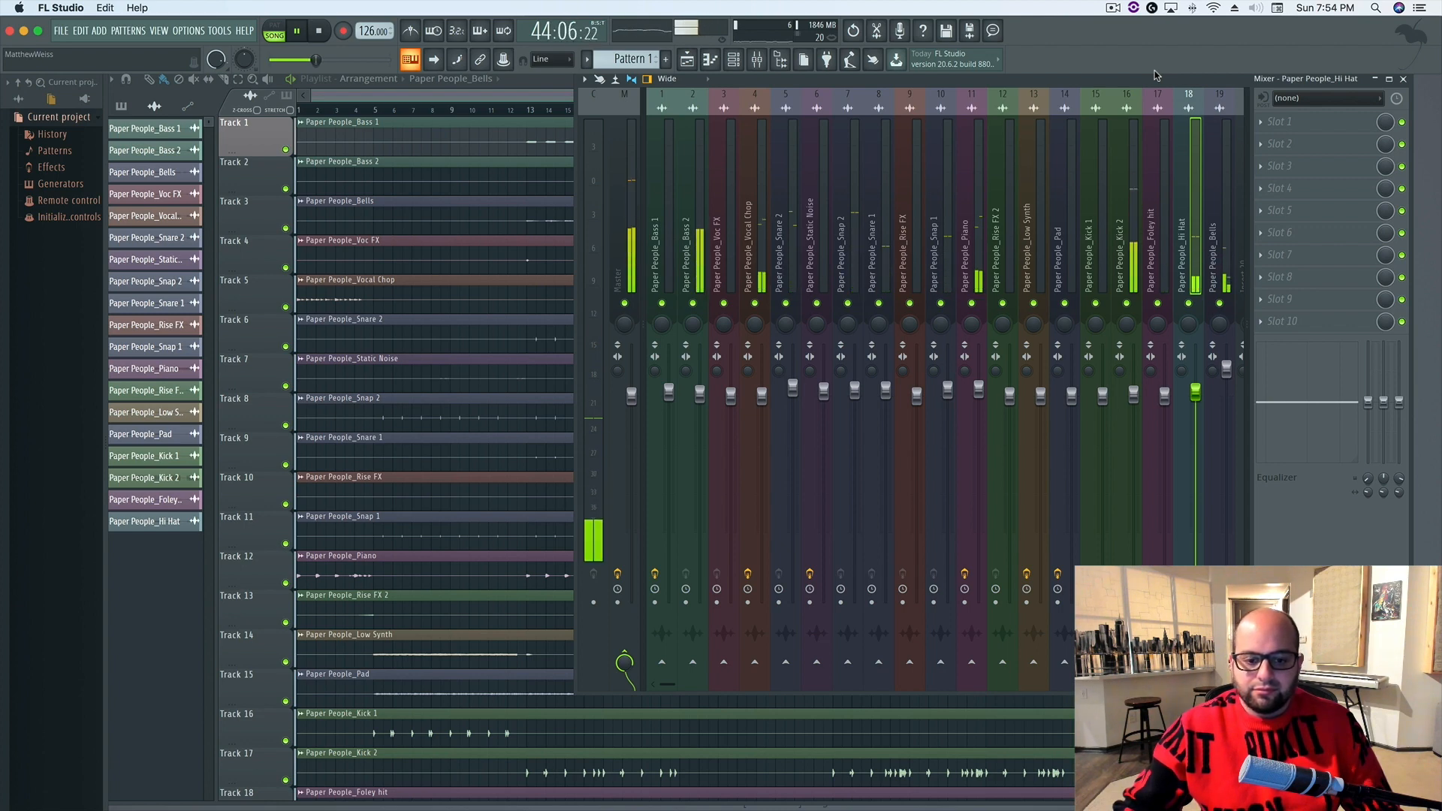
Stop the full mix, solo the Vocal Chop mixer track, and play it back on its own
{"action": "key", "text": "space"}
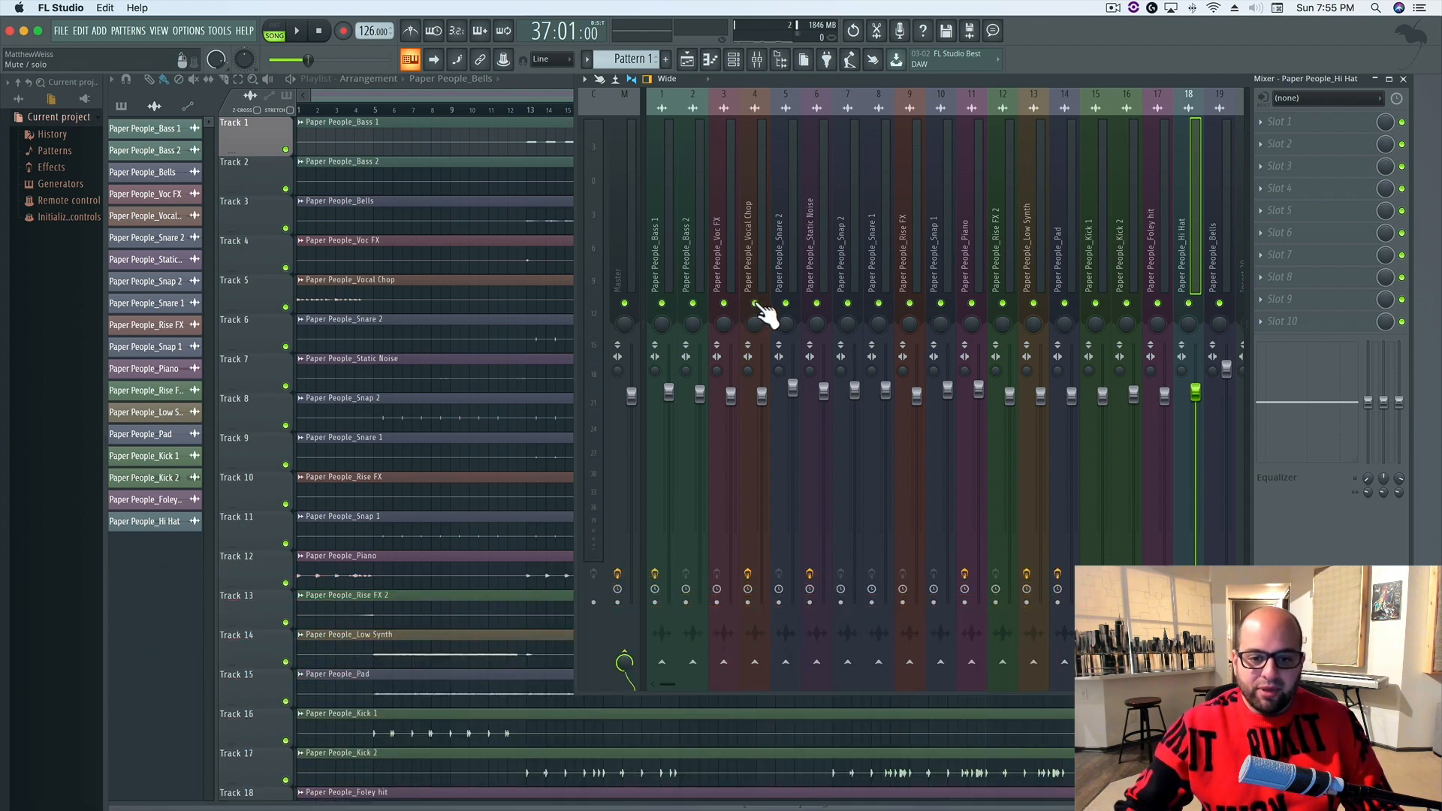
{"action": "right_click", "coordinate": [756, 304]}
{"action": "key", "text": "space"}
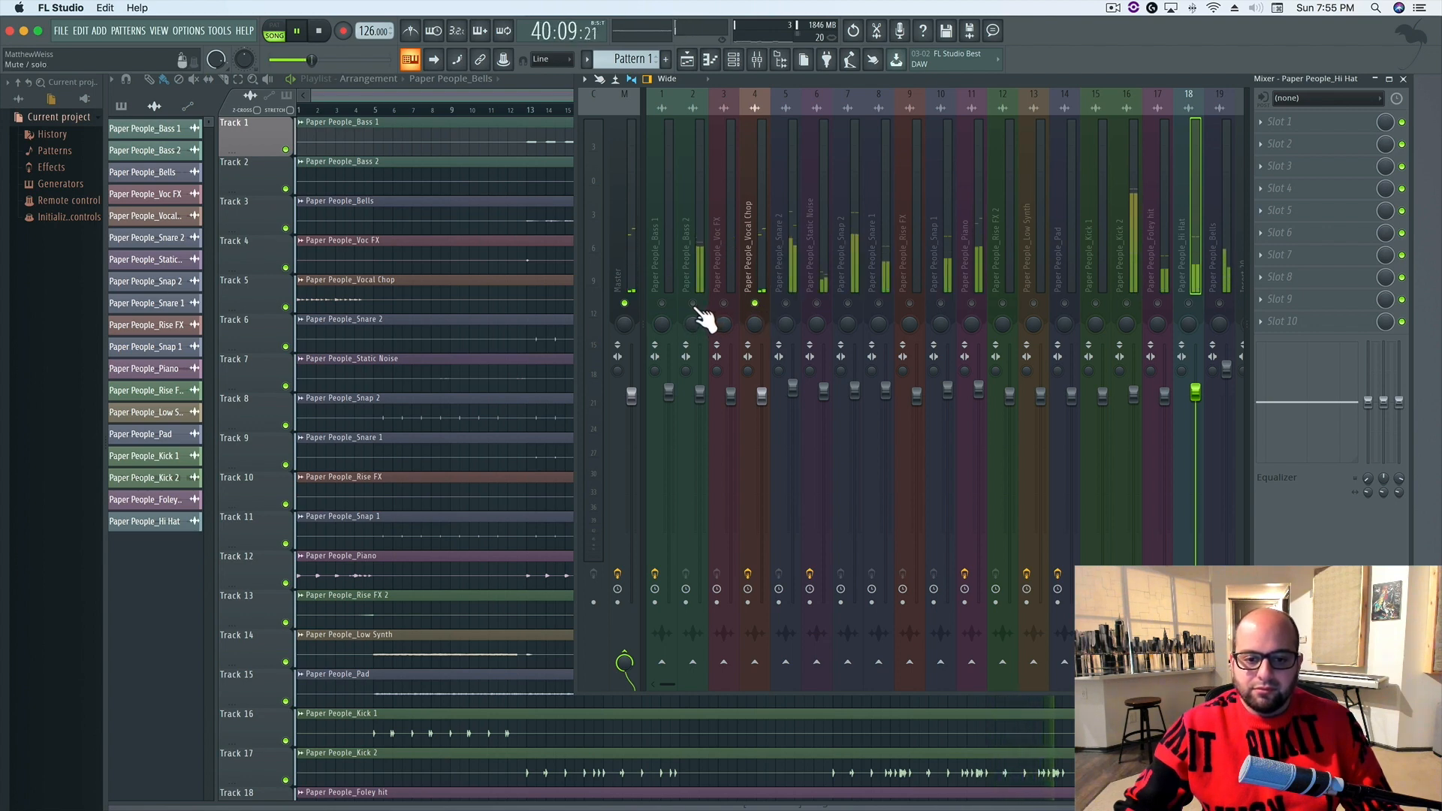
Stop playback, solo the Bass 2 mixer track alongside Vocal Chop, and play the two together
{"action": "key", "text": "space"}
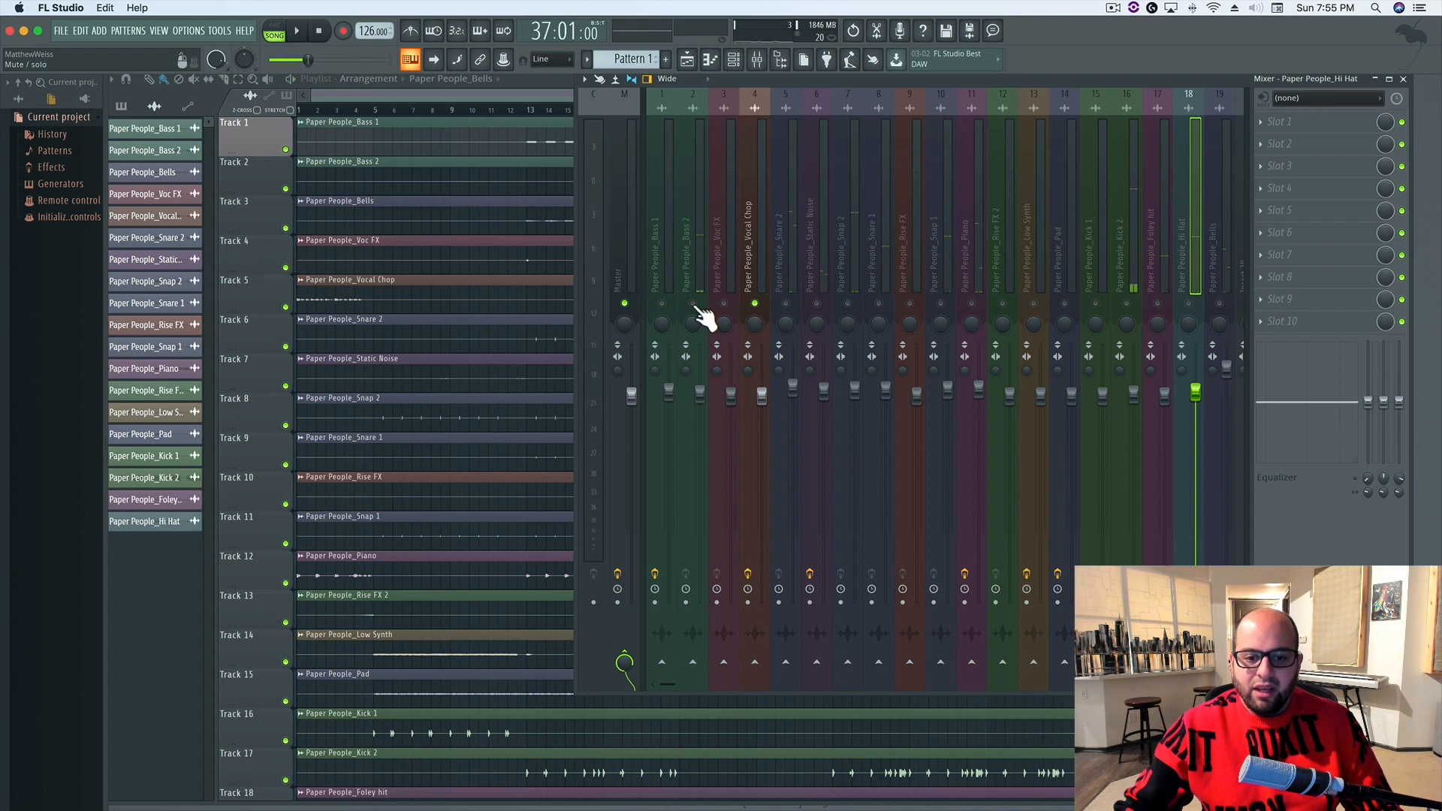
{"action": "left_click", "coordinate": [694, 304]}
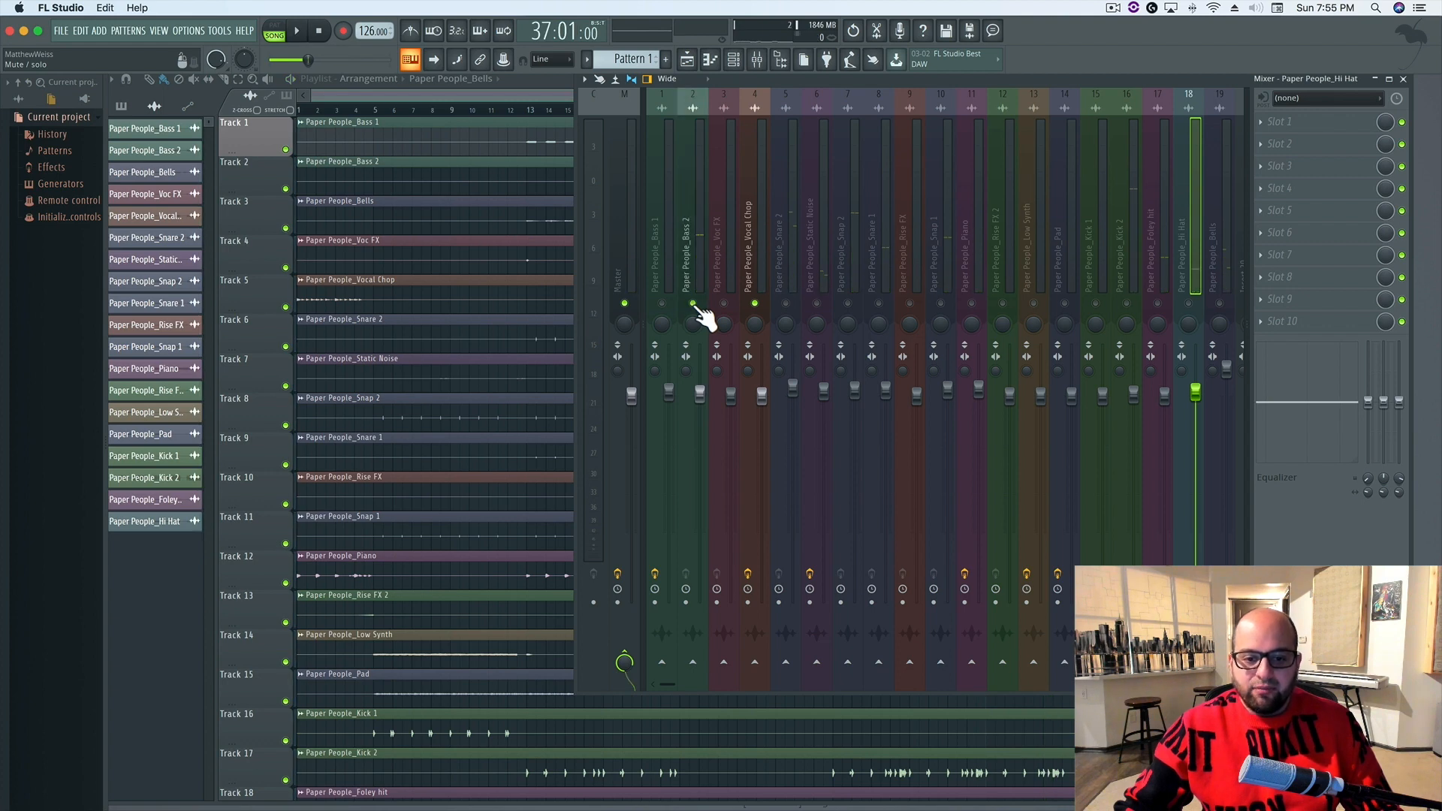
{"action": "key", "text": "space"}
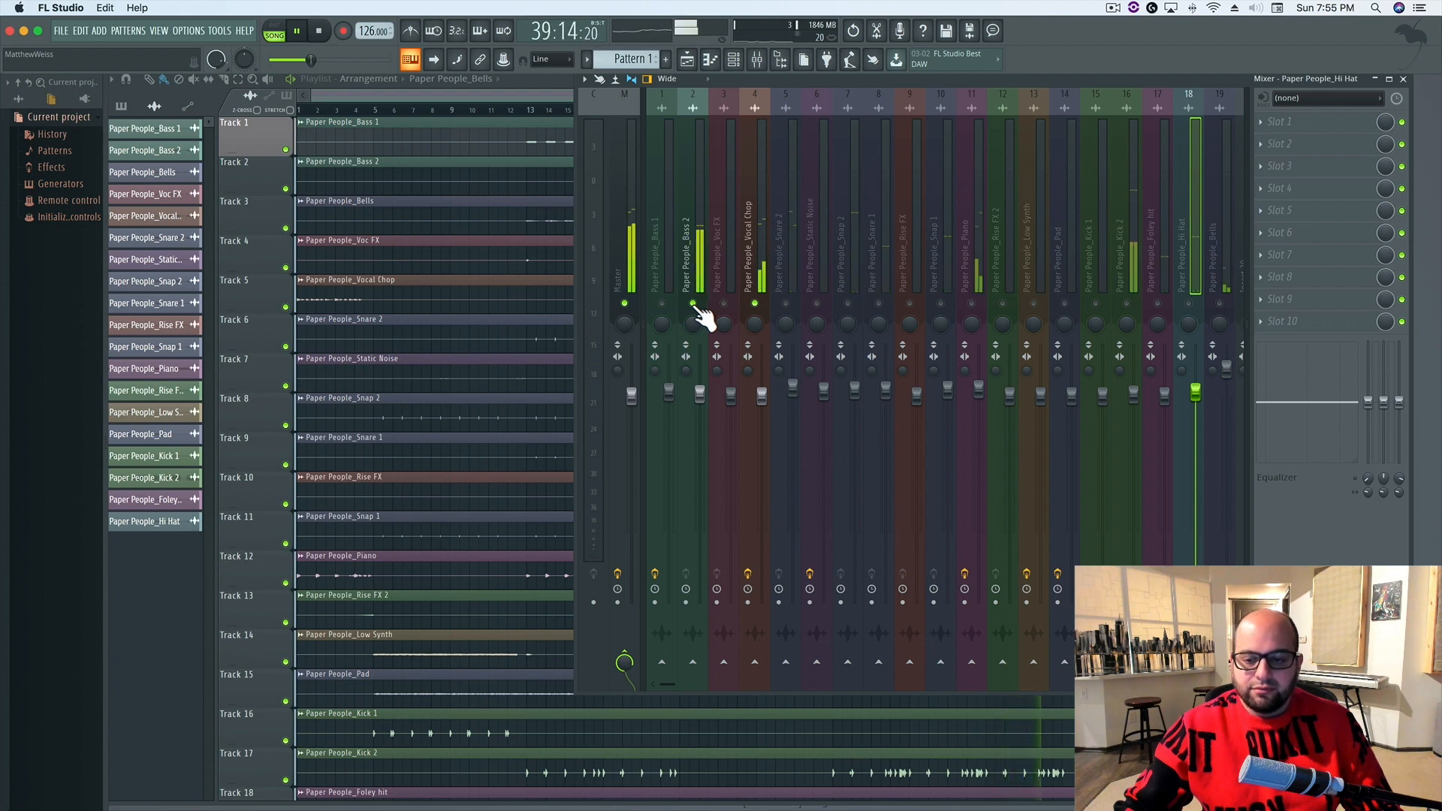
{"action": "key", "text": "space"}
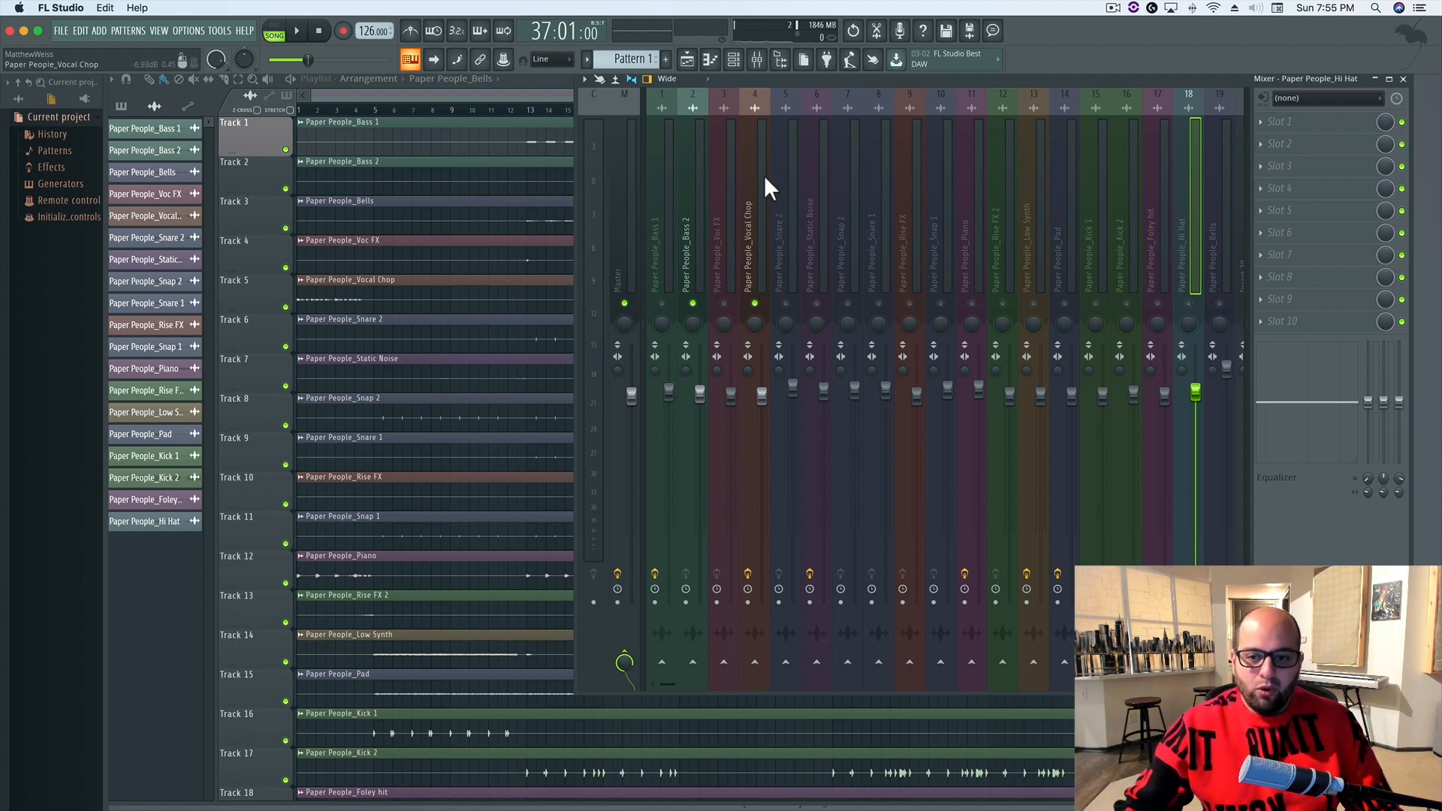
Load Fruity Parametric EQ 2 into the first effect slot of the Bass 2 mixer track
{"action": "left_click", "coordinate": [688, 186]}
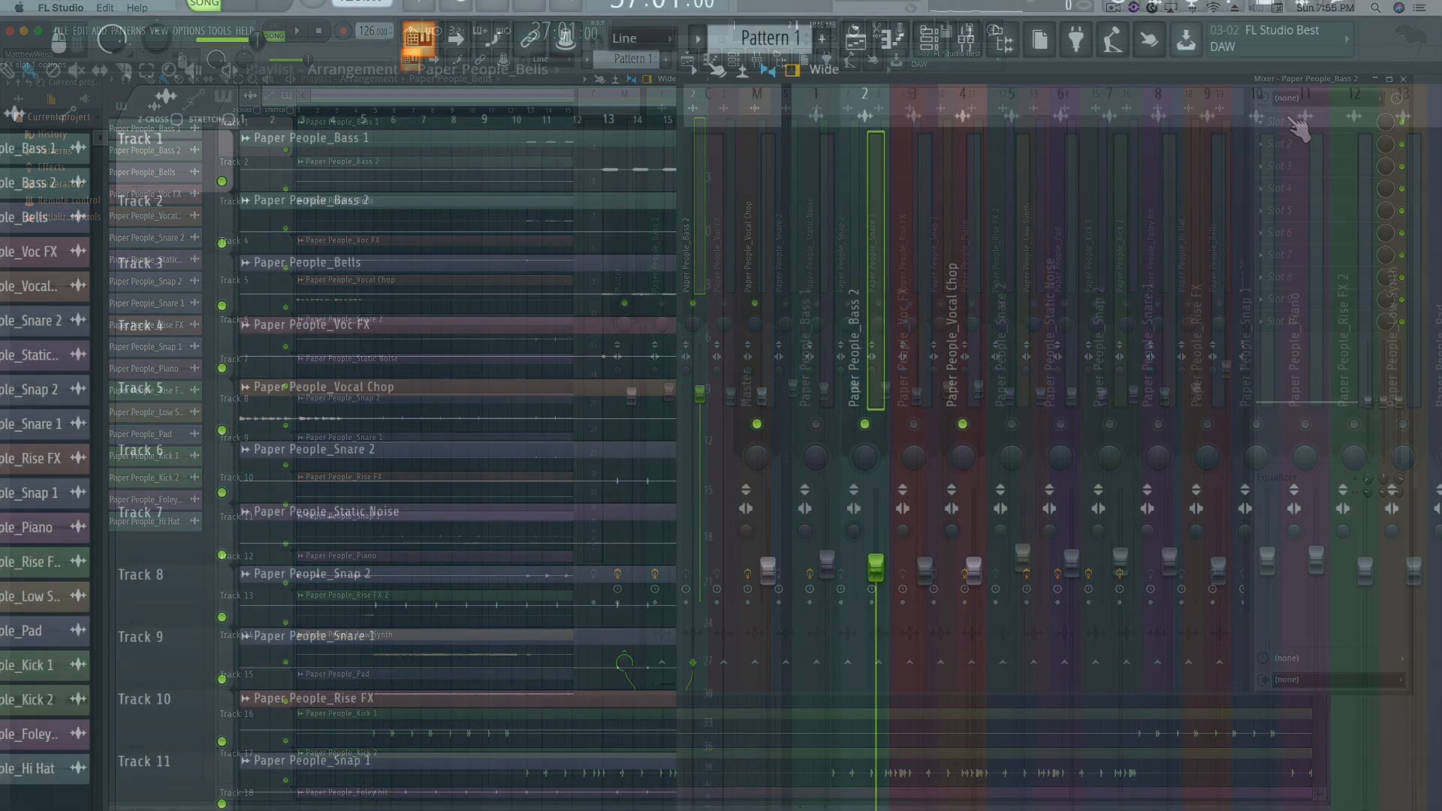
{"action": "left_click", "coordinate": [1290, 120]}
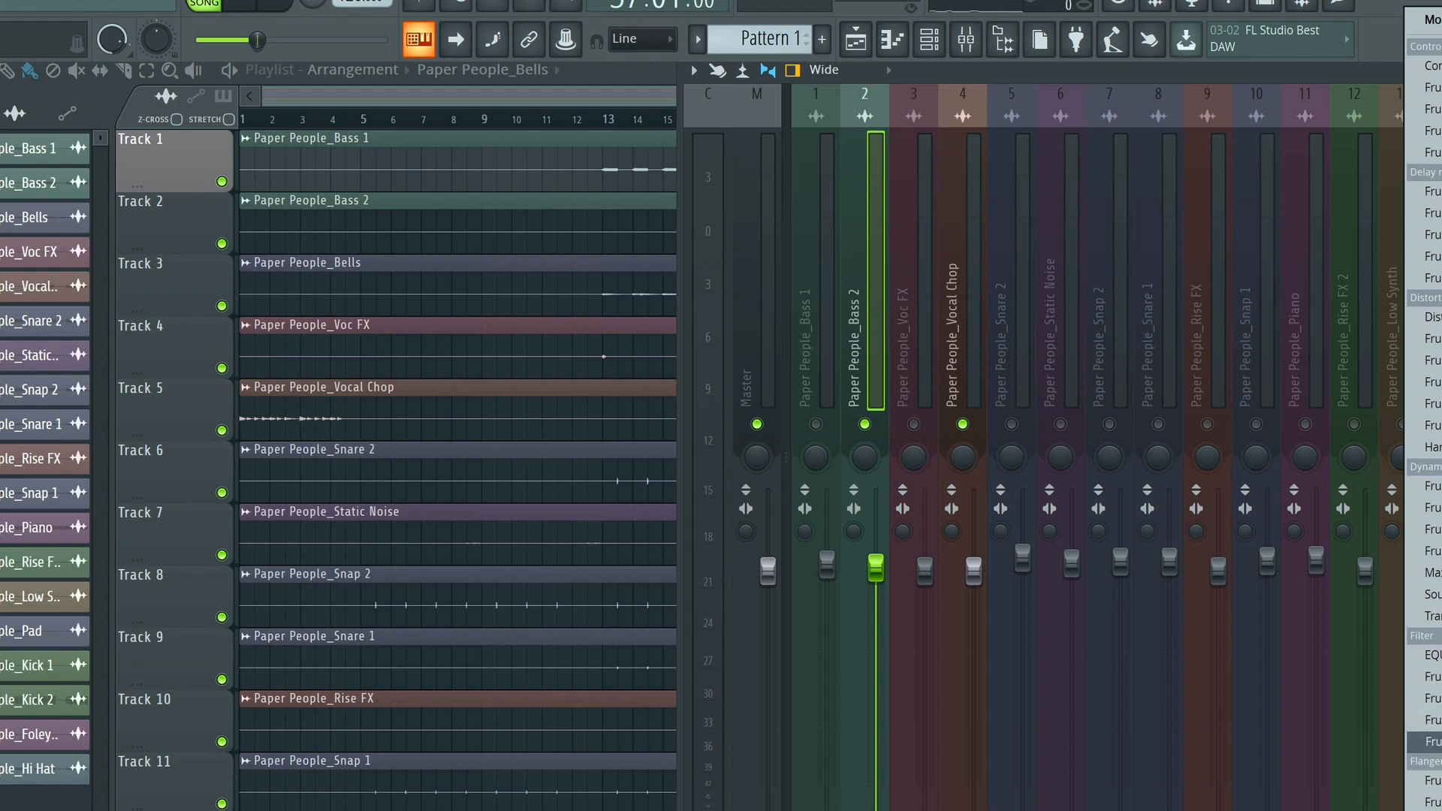
{"action": "left_click", "coordinate": [1431, 742]}
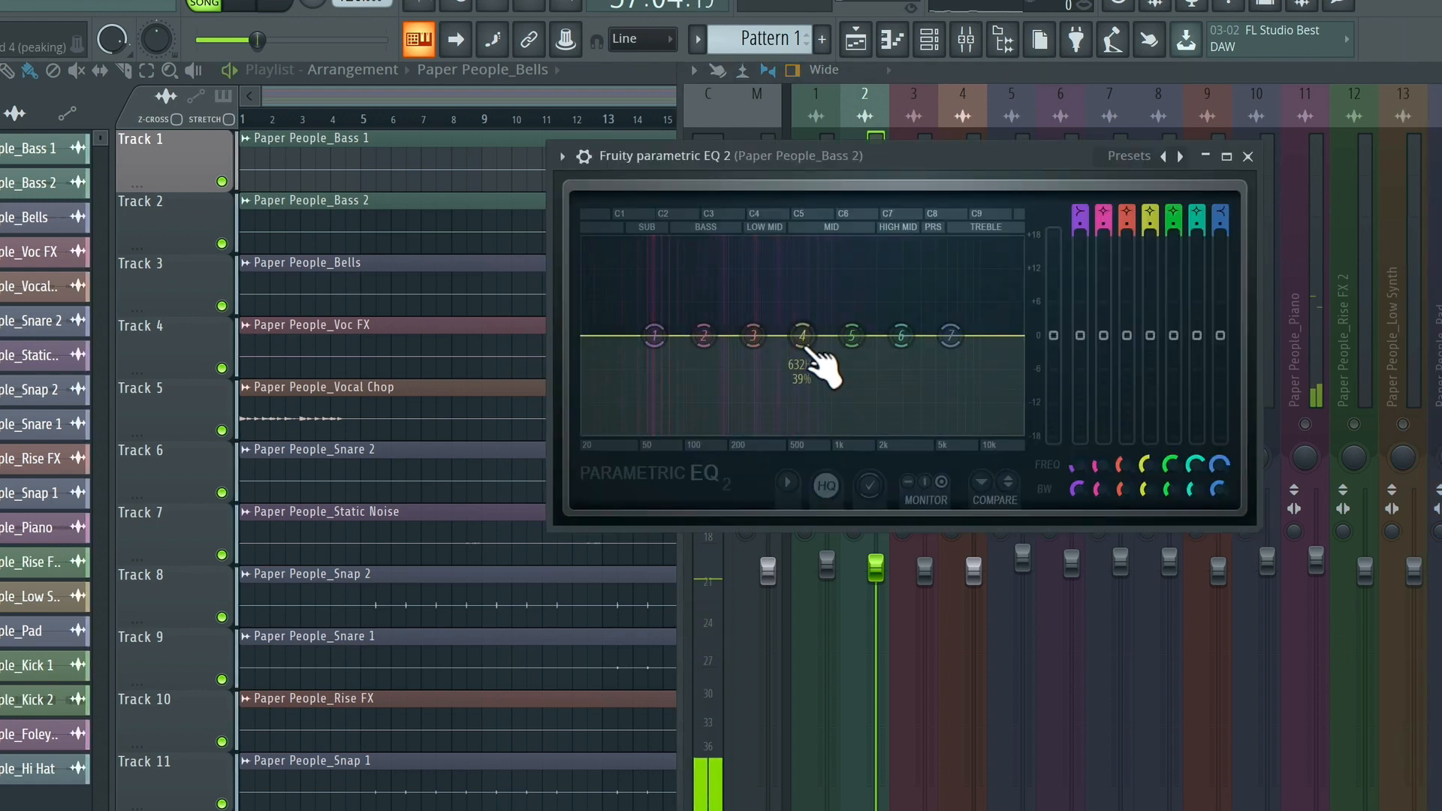
Sweep a boost with band 4 of the Bass 2 EQ and turn it into a cut of about 3 dB near 300 Hz
{"action": "left_click_drag", "start_coordinate": [802, 336], "coordinate": [741, 299]}
{"action": "key", "text": "space"}
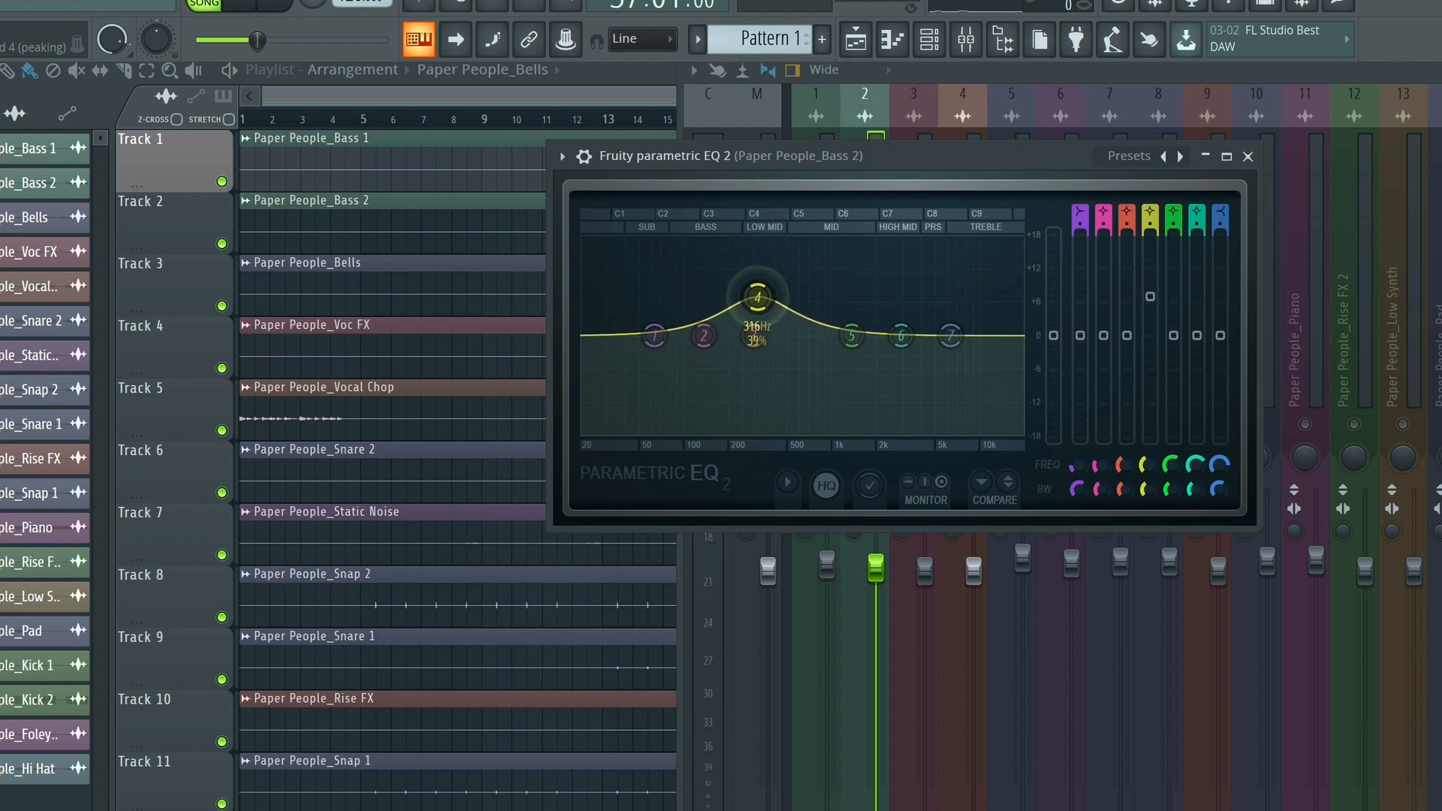
{"action": "left_click_drag", "start_coordinate": [762, 295], "coordinate": [755, 338]}
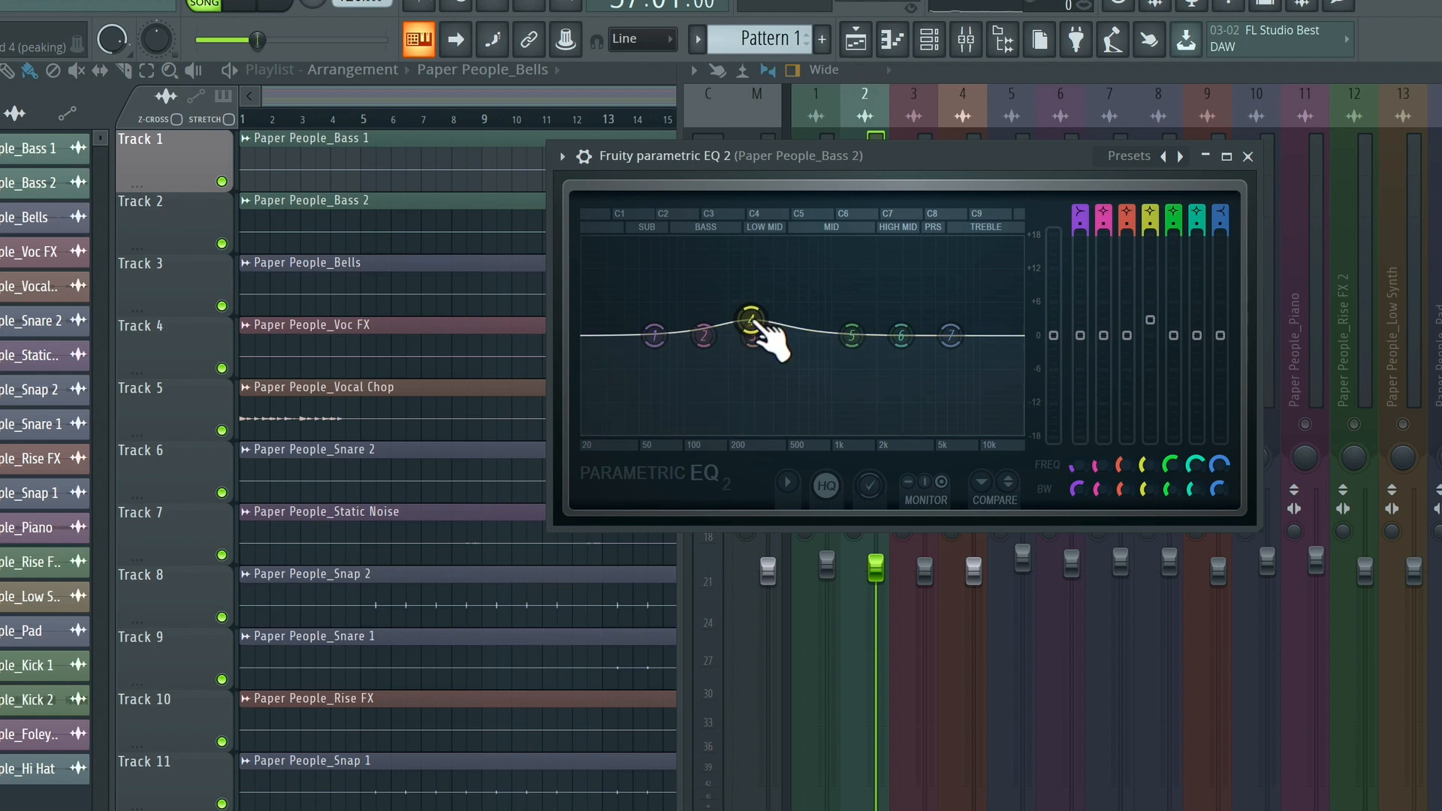
{"action": "key", "text": "space"}
{"action": "left_click_drag", "start_coordinate": [751, 321], "coordinate": [750, 350]}
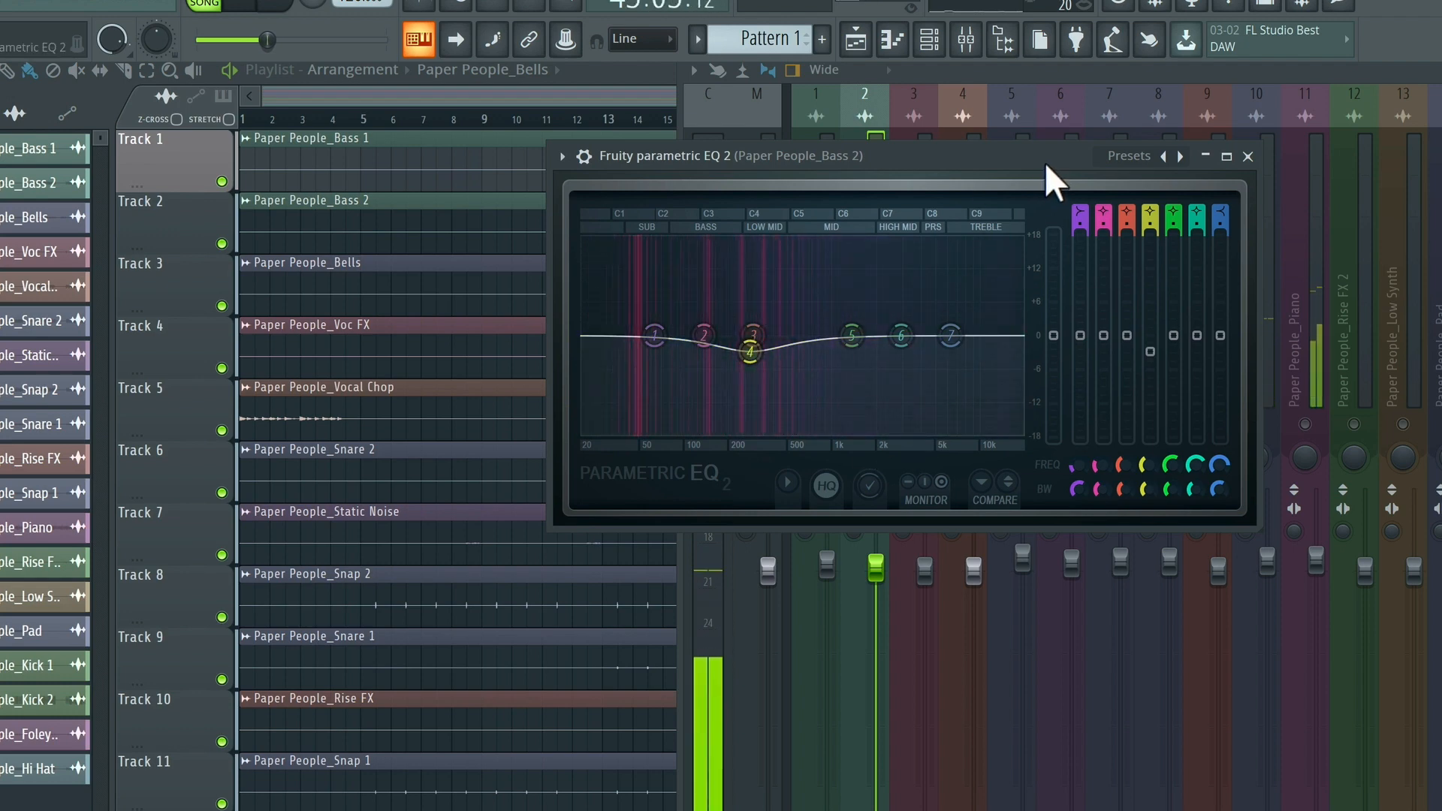
Close the Bass 2 EQ and replay the soloed Bass 2 and Vocal Chop tracks to judge the cut
{"action": "left_click", "coordinate": [1248, 157]}
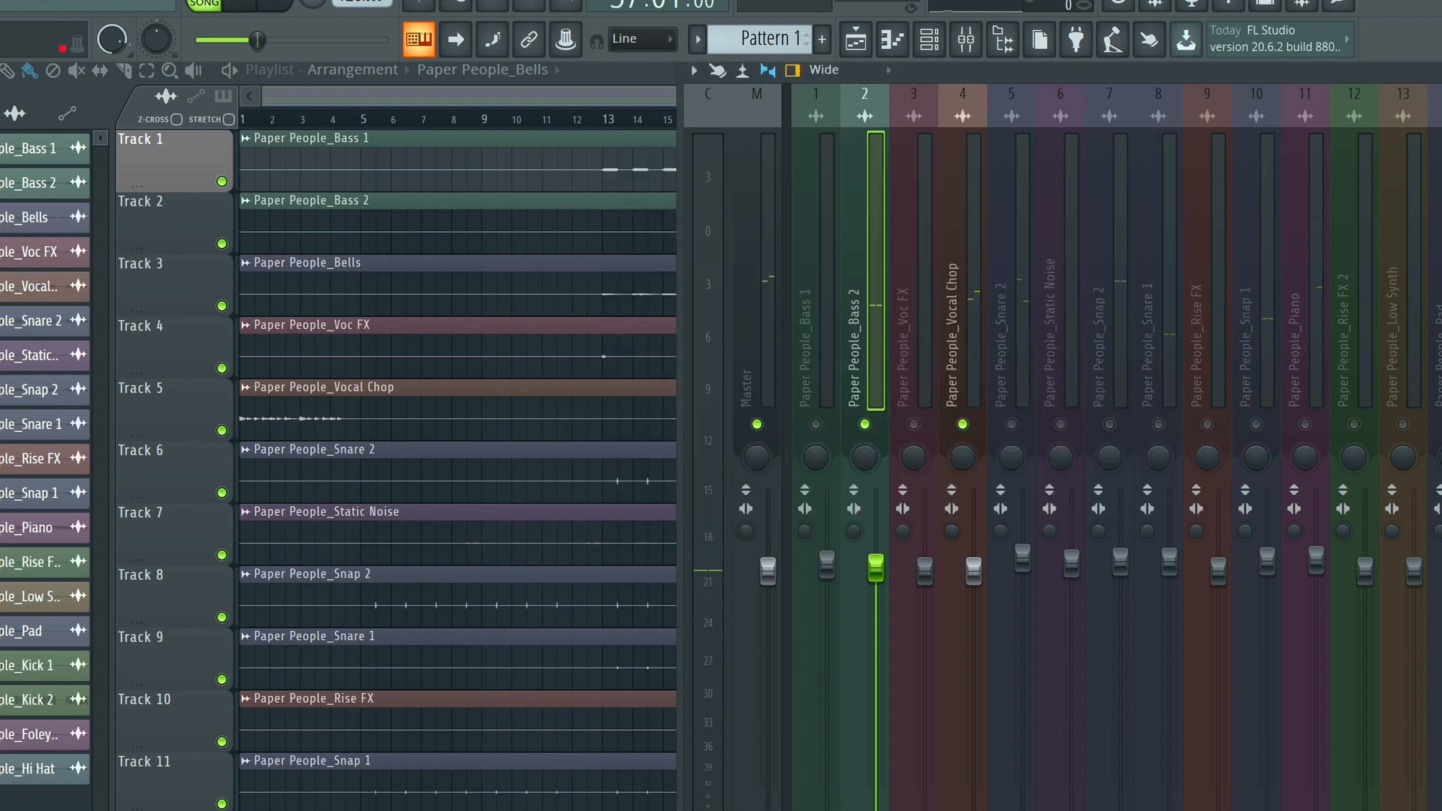
{"action": "key", "text": "space"}
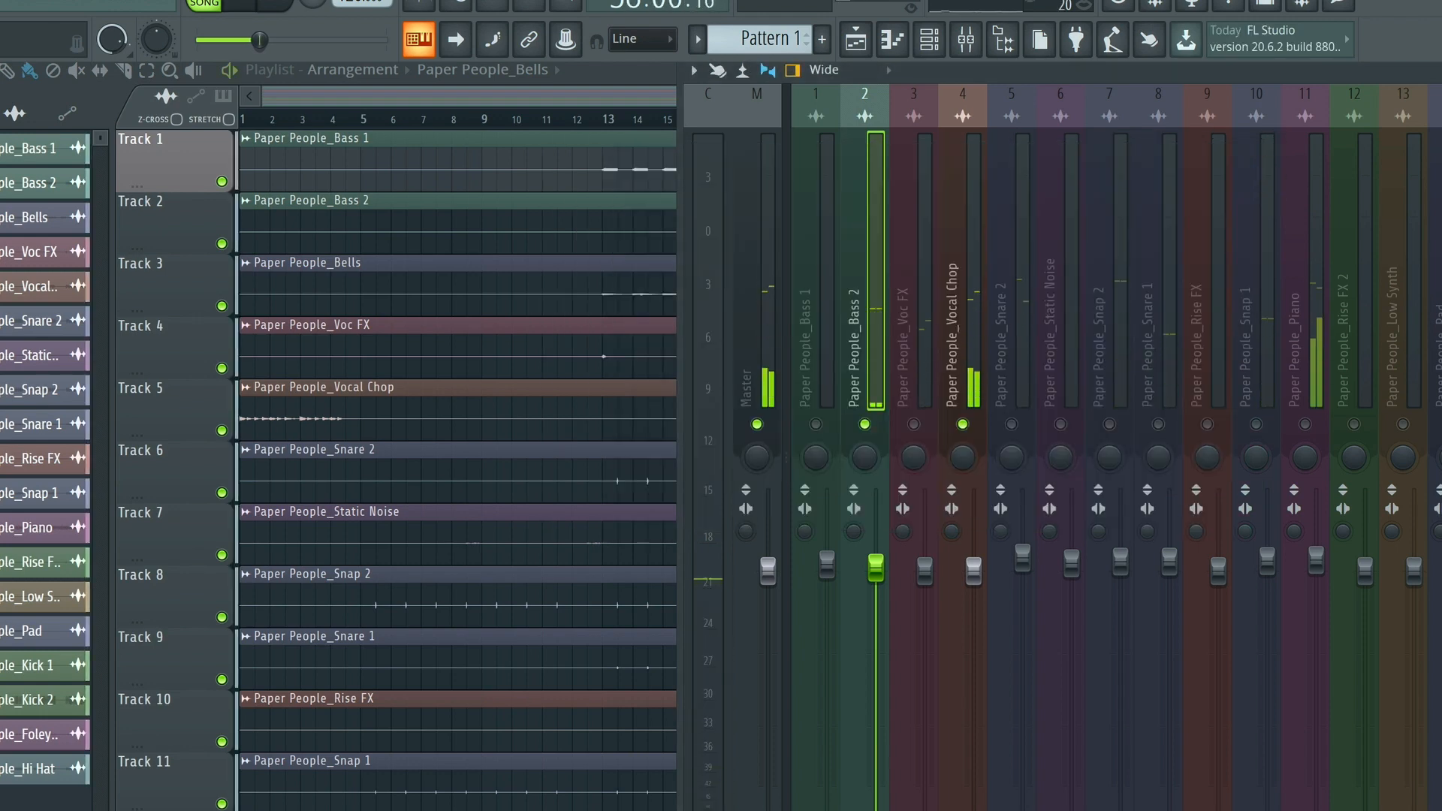
{"action": "key", "text": "space"}
{"action": "key", "text": "space"}
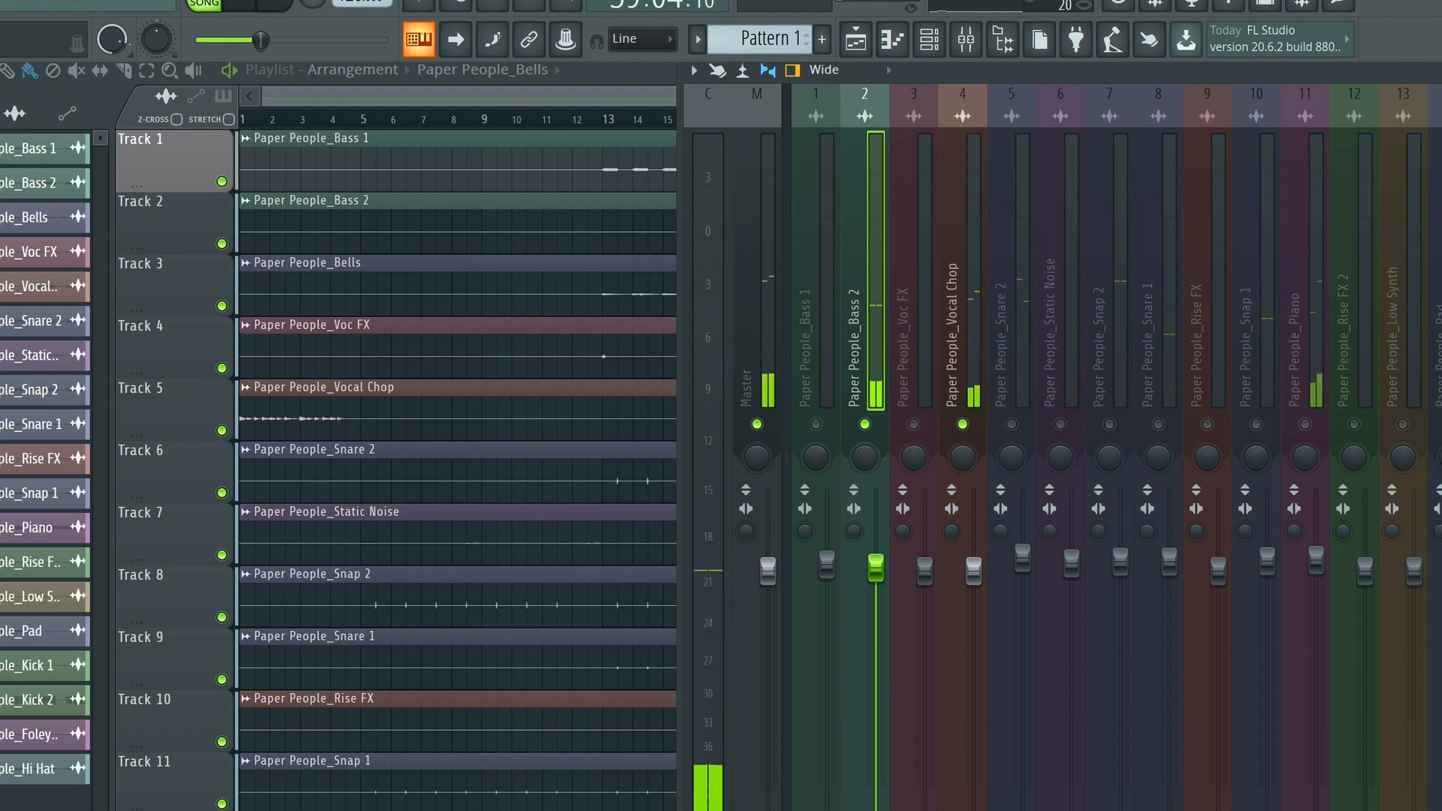
{"action": "key", "text": "space"}
Open Fruity Parametric EQ 2 on Vocal Chop, boost band 5 about 2 dB just under 3 kHz, and adjust its bandwidth during playback
{"action": "left_click", "coordinate": [961, 197]}
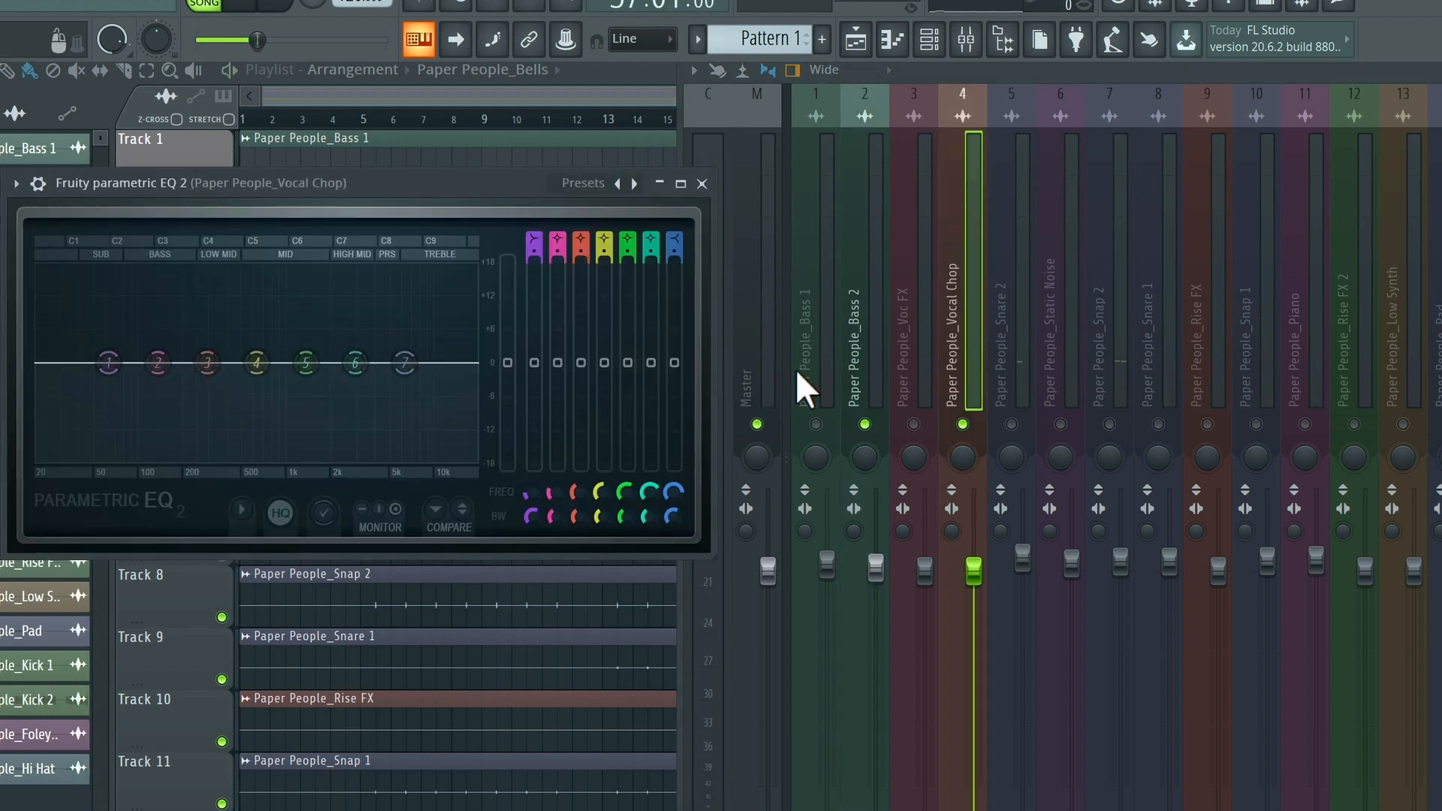
{"action": "mouse_move", "coordinate": [312, 364]}
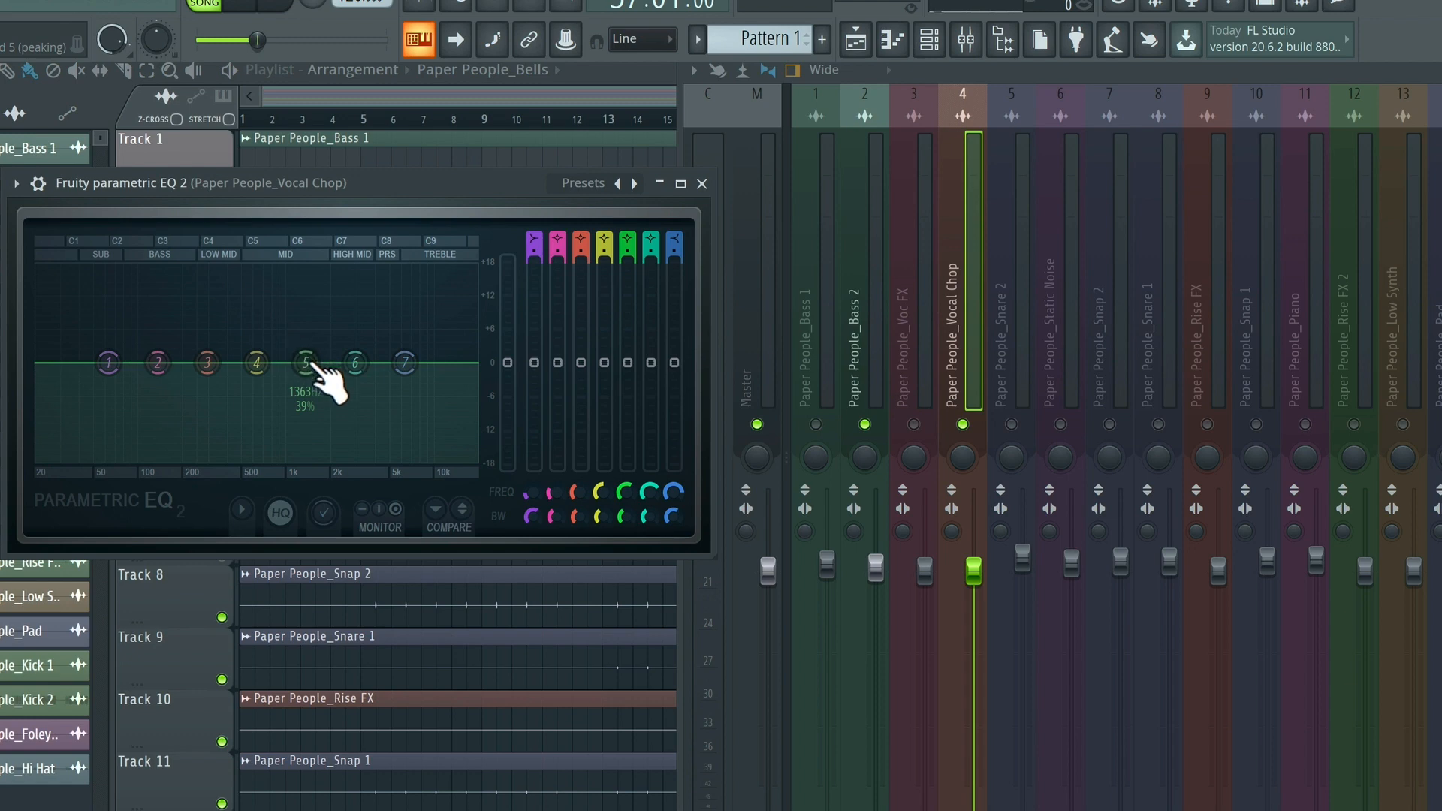
{"action": "left_click_drag", "start_coordinate": [304, 364], "coordinate": [352, 345]}
{"action": "key", "text": "space"}
{"action": "left_click_drag", "start_coordinate": [622, 517], "coordinate": [622, 510]}
{"action": "left_click_drag", "start_coordinate": [352, 346], "coordinate": [354, 348]}
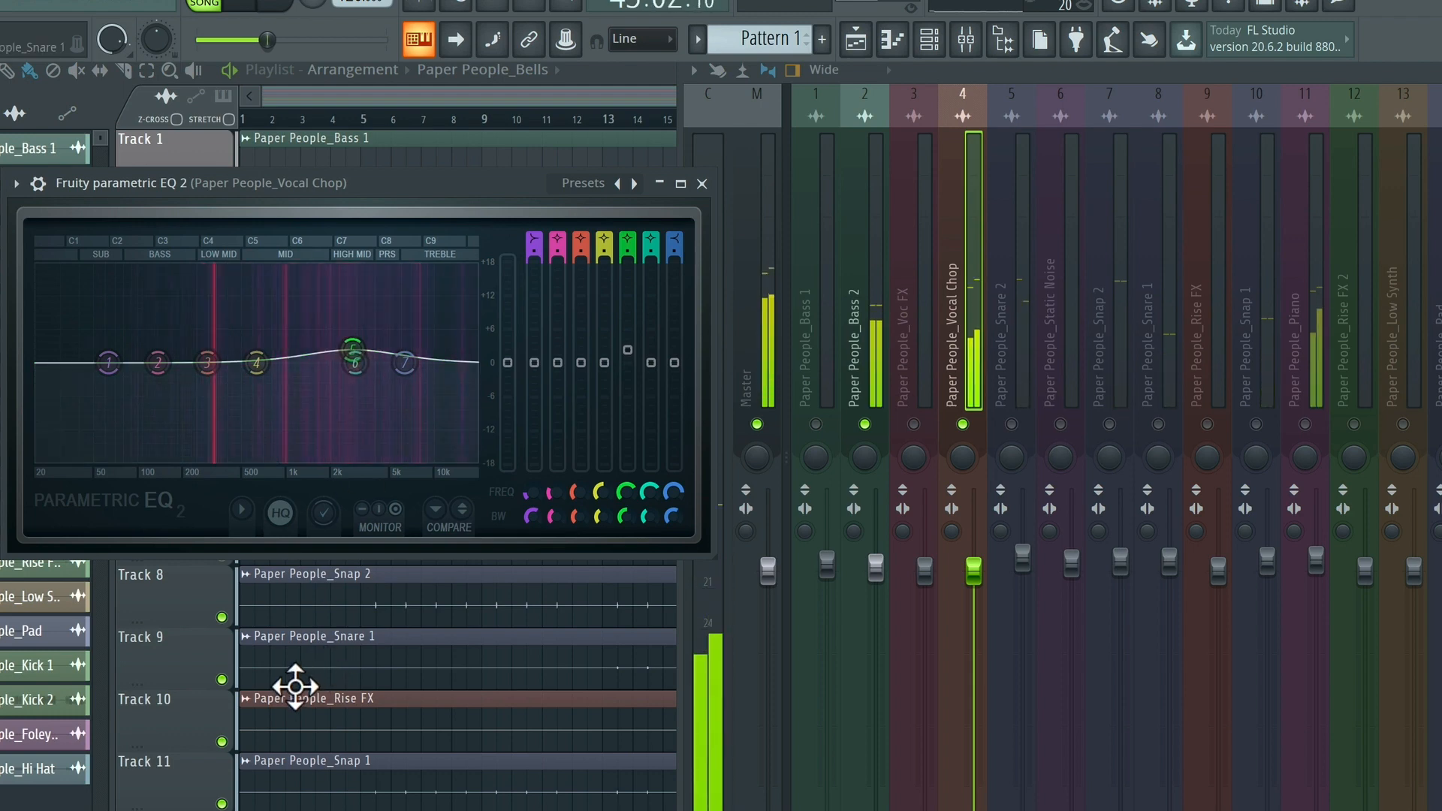
{"action": "key", "text": "space"}
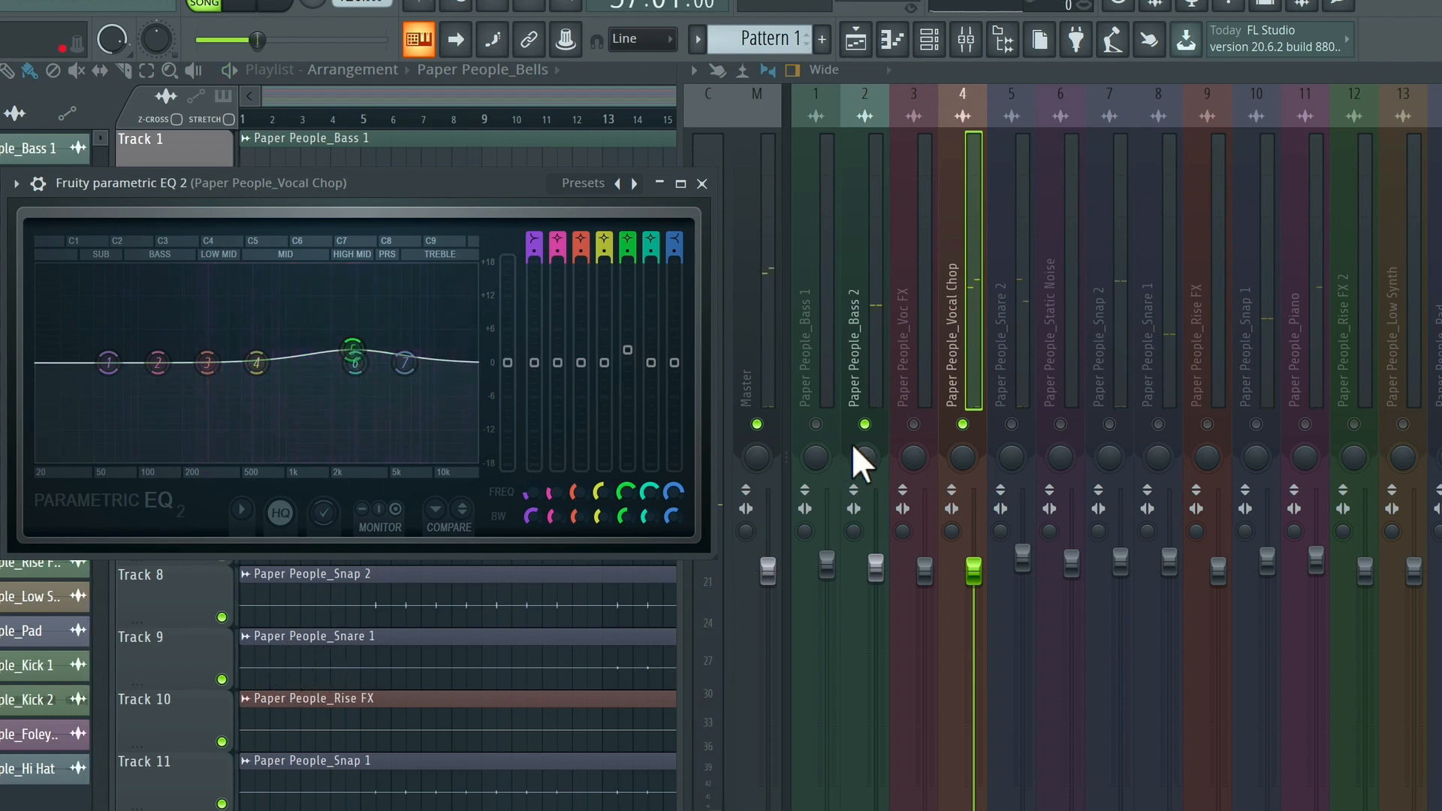
Play the soloed Bass 2 and Vocal Chop with their EQs bypassed and enabled to compare before and after
{"action": "left_click", "coordinate": [908, 242]}
{"action": "left_click", "coordinate": [849, 237]}
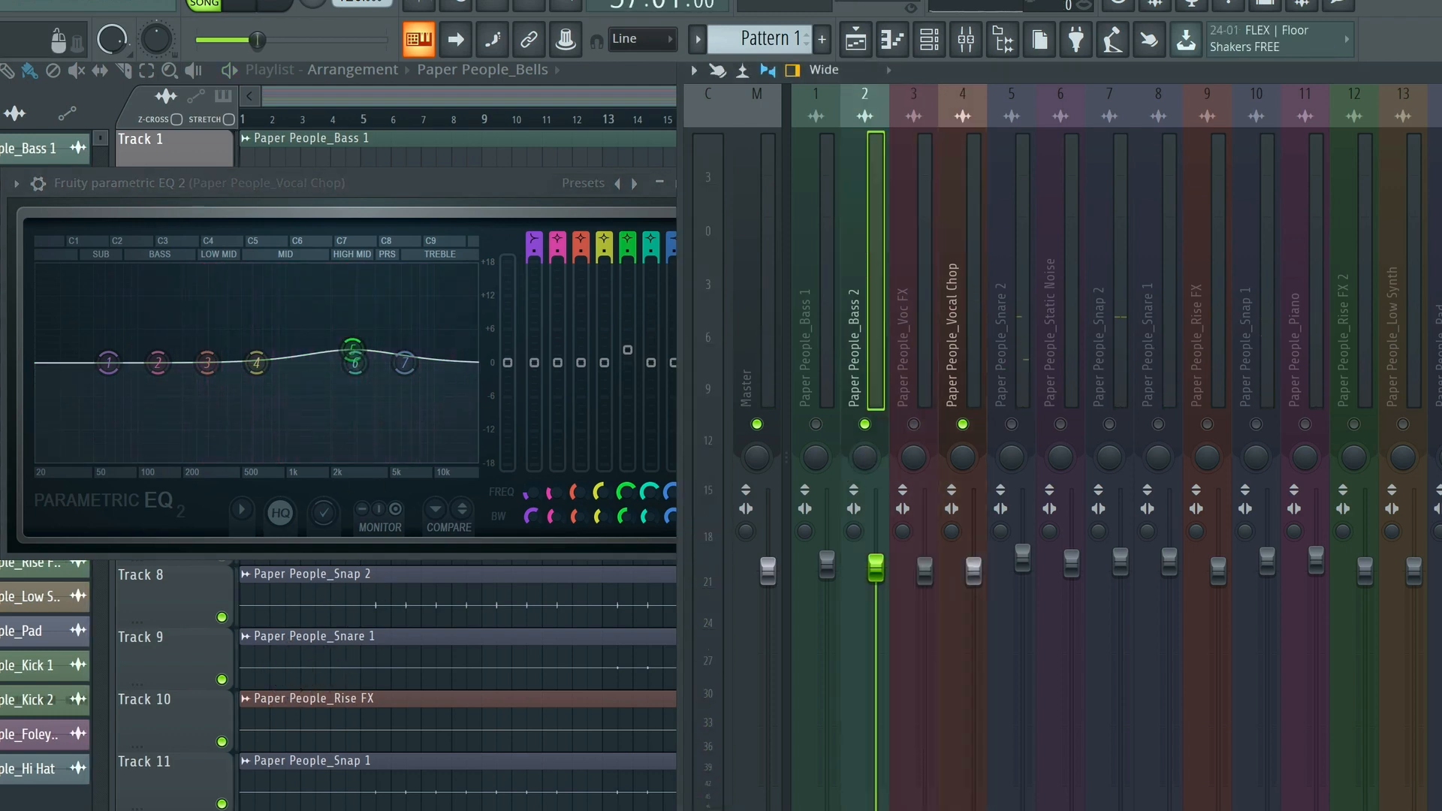
{"action": "left_click", "coordinate": [966, 239]}
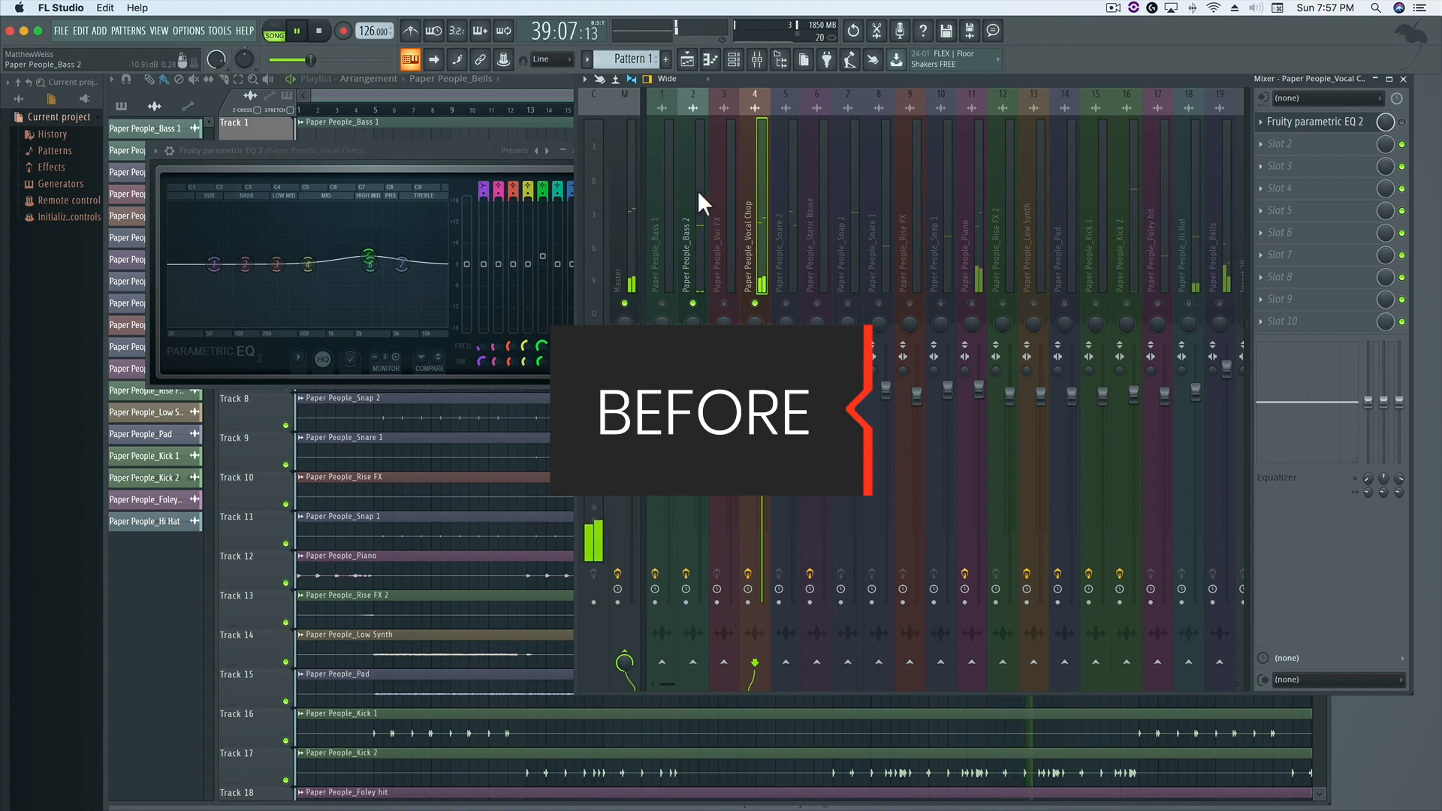
{"action": "key", "text": "space"}
{"action": "key", "text": "space"}
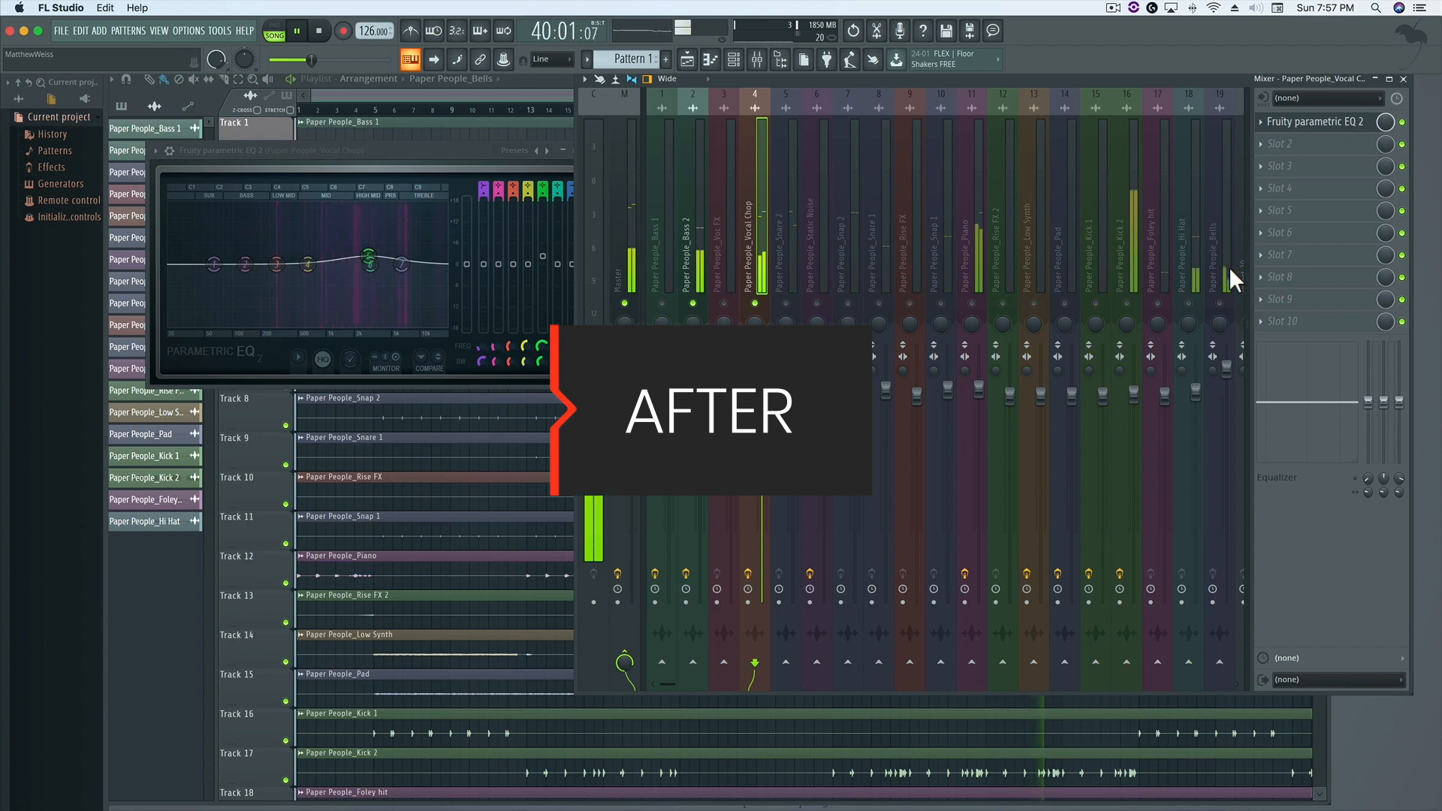
{"action": "key", "text": "space"}
Unsolo Vocal Chop and Bass 2 so all mixer tracks are active, and play the full mix
{"action": "left_click", "coordinate": [755, 303]}
{"action": "left_click", "coordinate": [693, 303]}
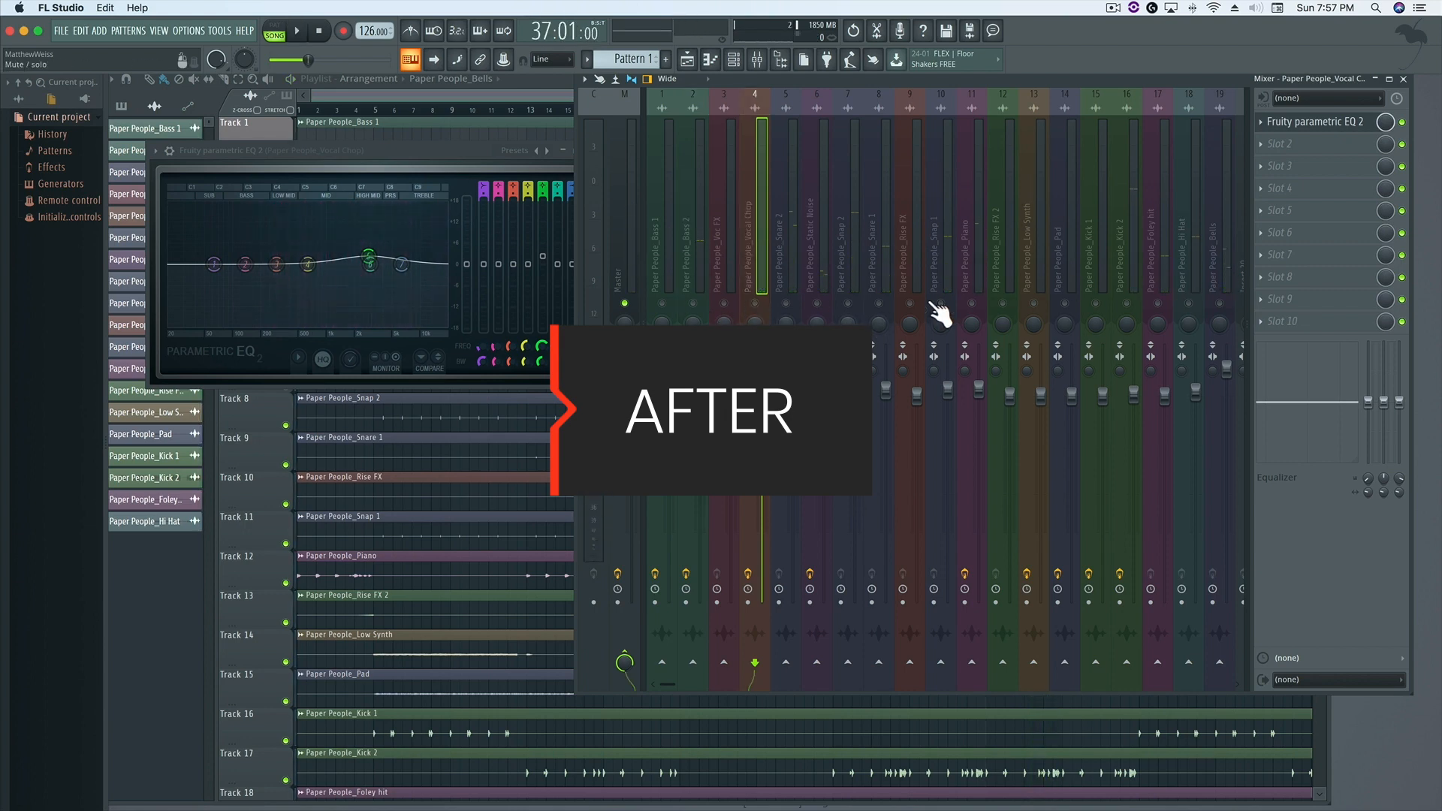
{"action": "right_click", "coordinate": [755, 304]}
{"action": "key", "text": "space"}
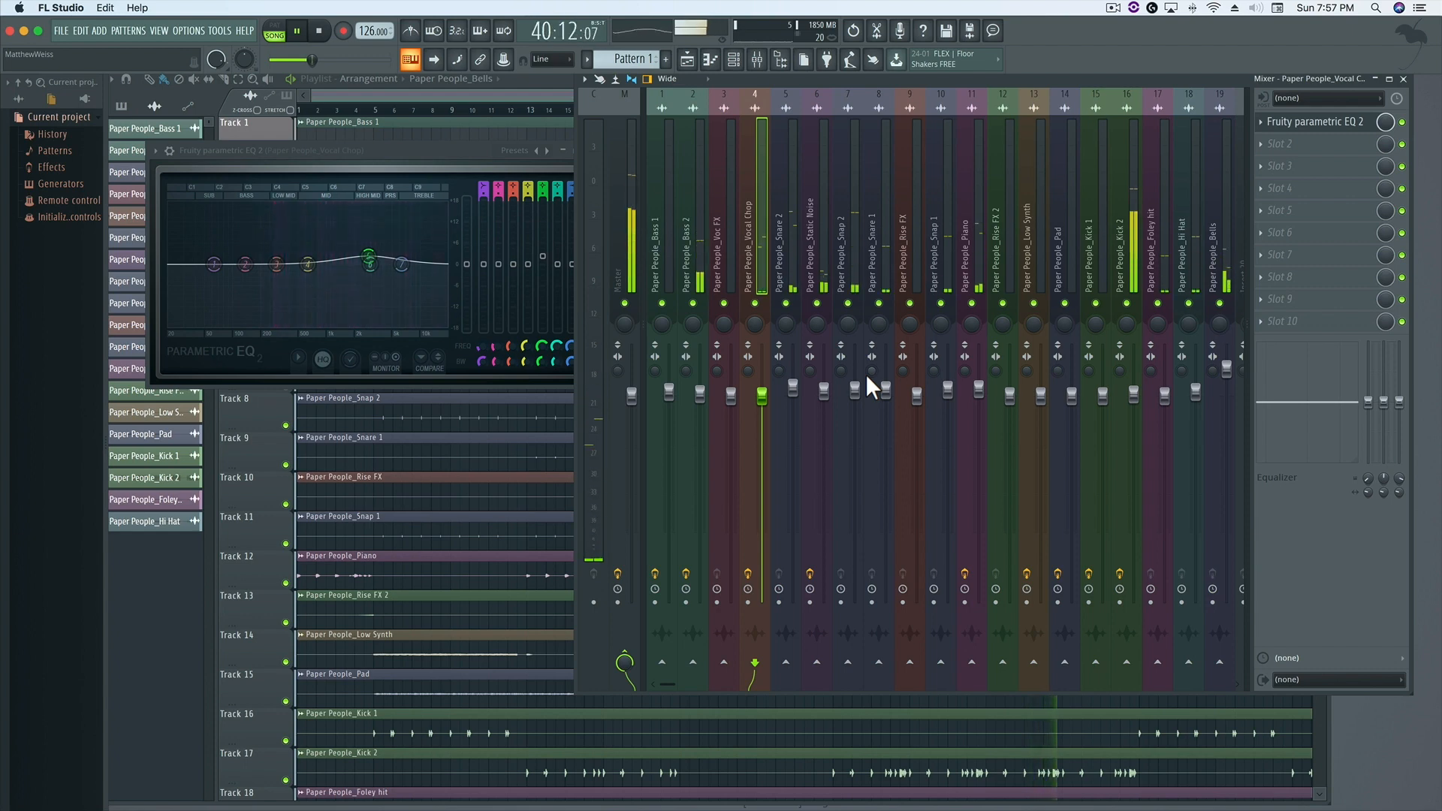
{"action": "key", "text": "space"}
Reopen the Bass 2 EQ, boost band 2 by about 4.1 dB at 57 Hz while the mix plays, and close it
{"action": "left_click", "coordinate": [687, 181]}
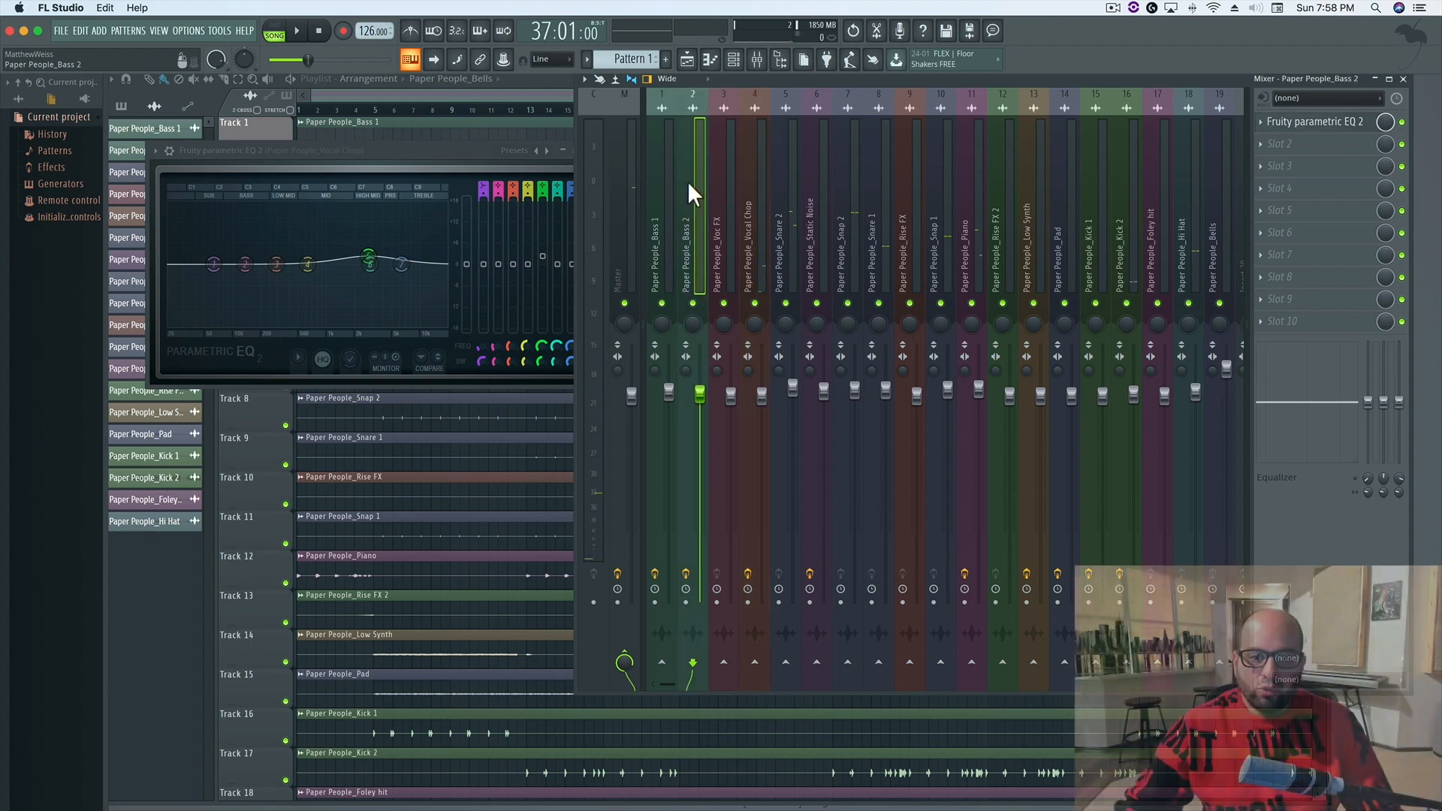
{"action": "left_click", "coordinate": [1328, 126]}
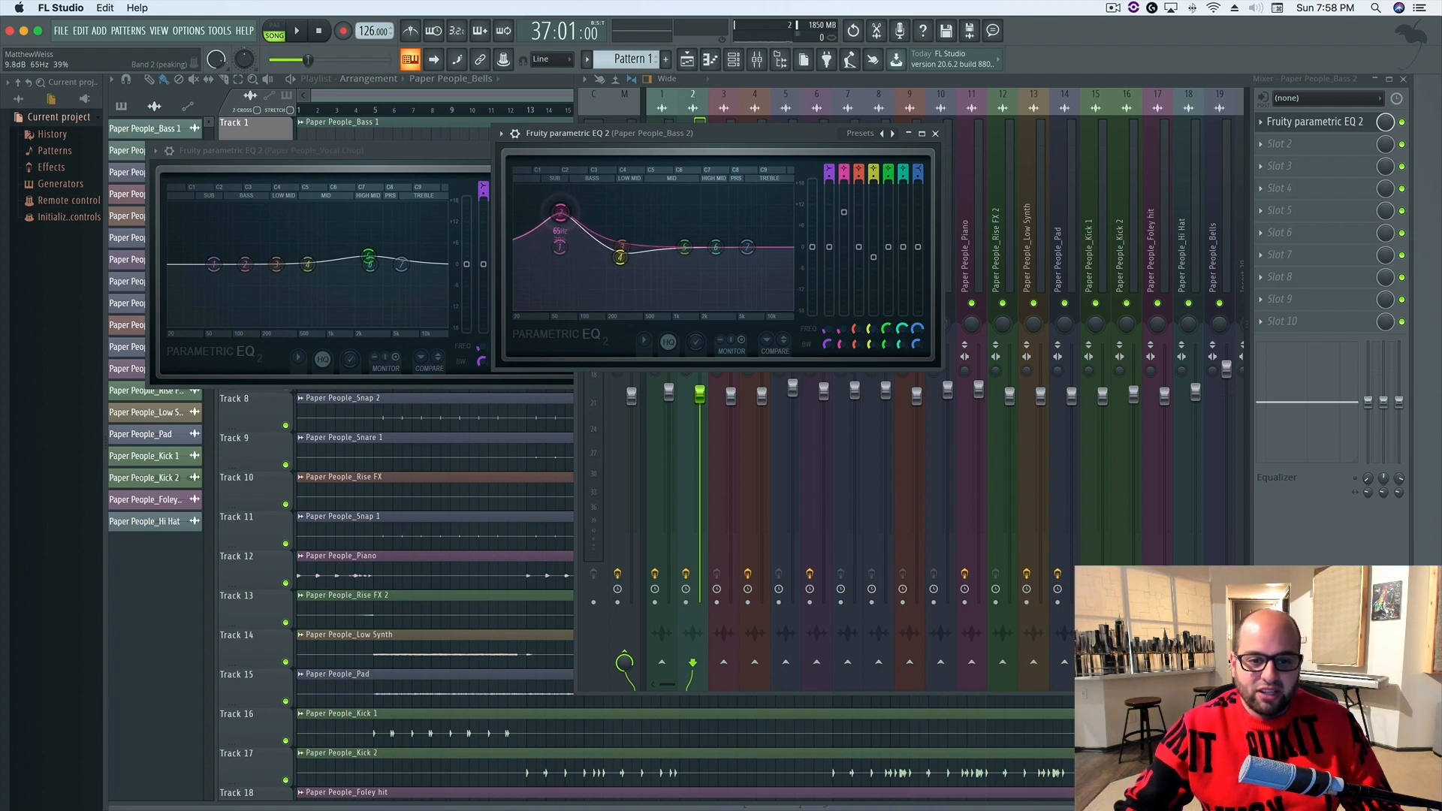
{"action": "left_click_drag", "start_coordinate": [566, 219], "coordinate": [565, 204]}
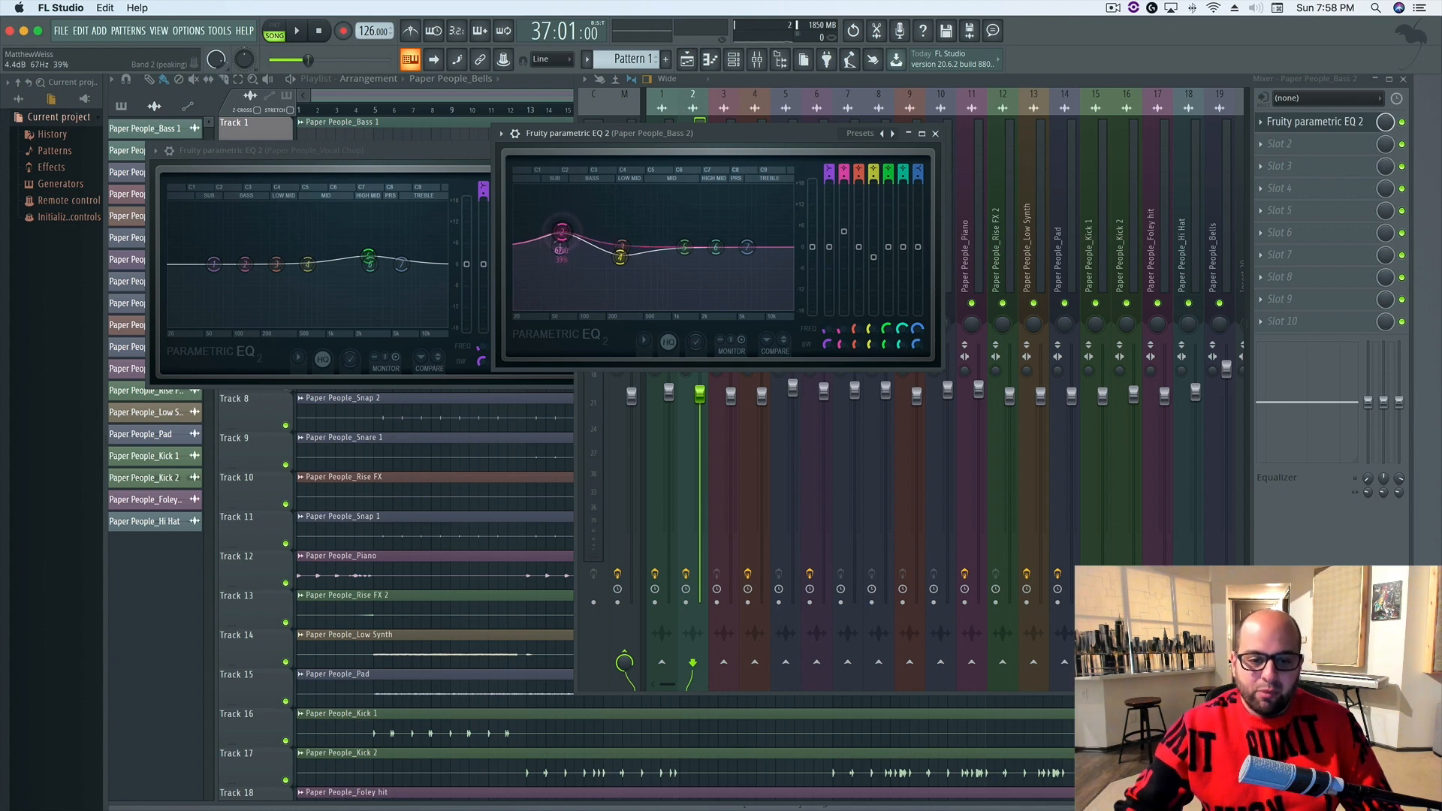
{"action": "key", "text": "space"}
{"action": "left_click_drag", "start_coordinate": [577, 252], "coordinate": [556, 233]}
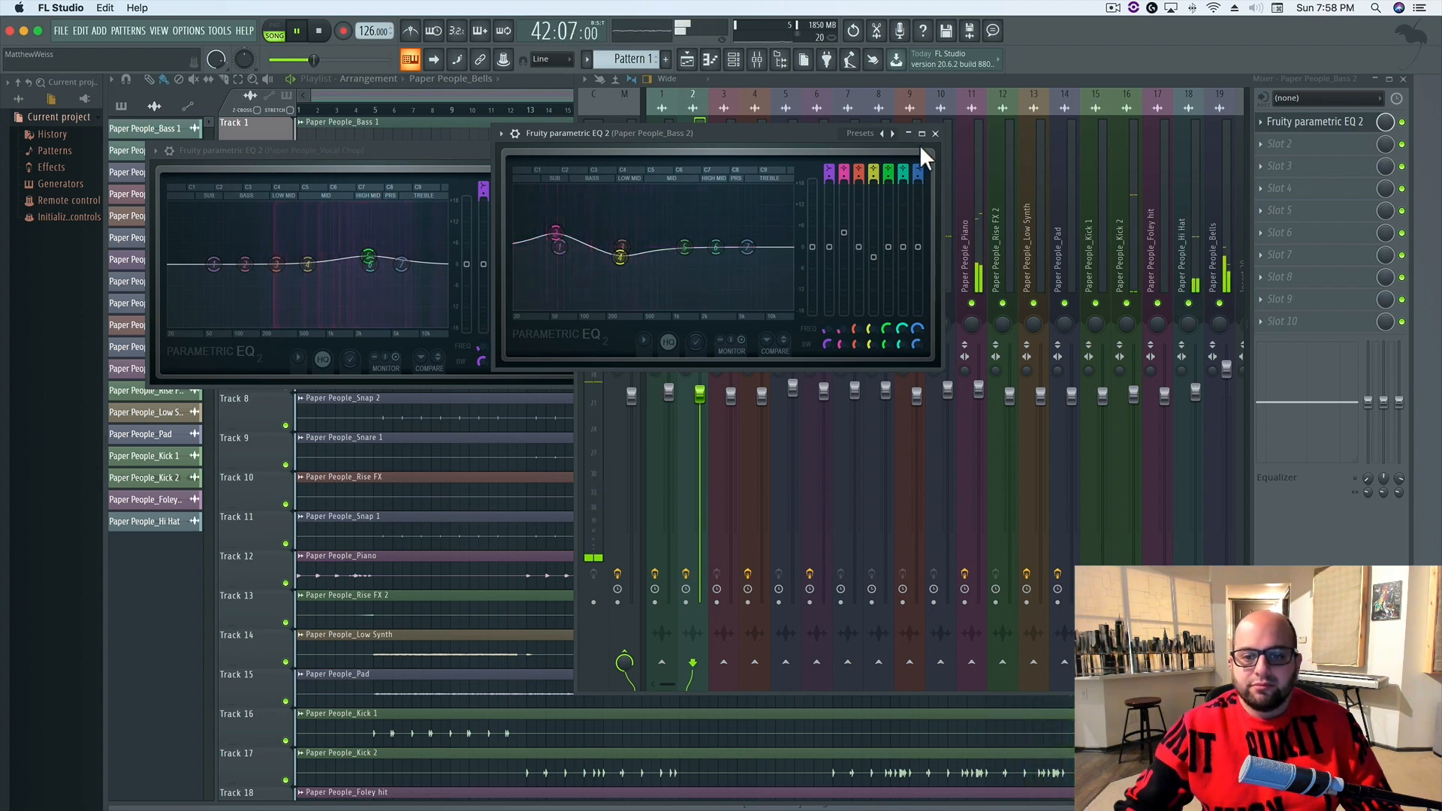
{"action": "left_click_drag", "start_coordinate": [556, 233], "coordinate": [555, 234]}
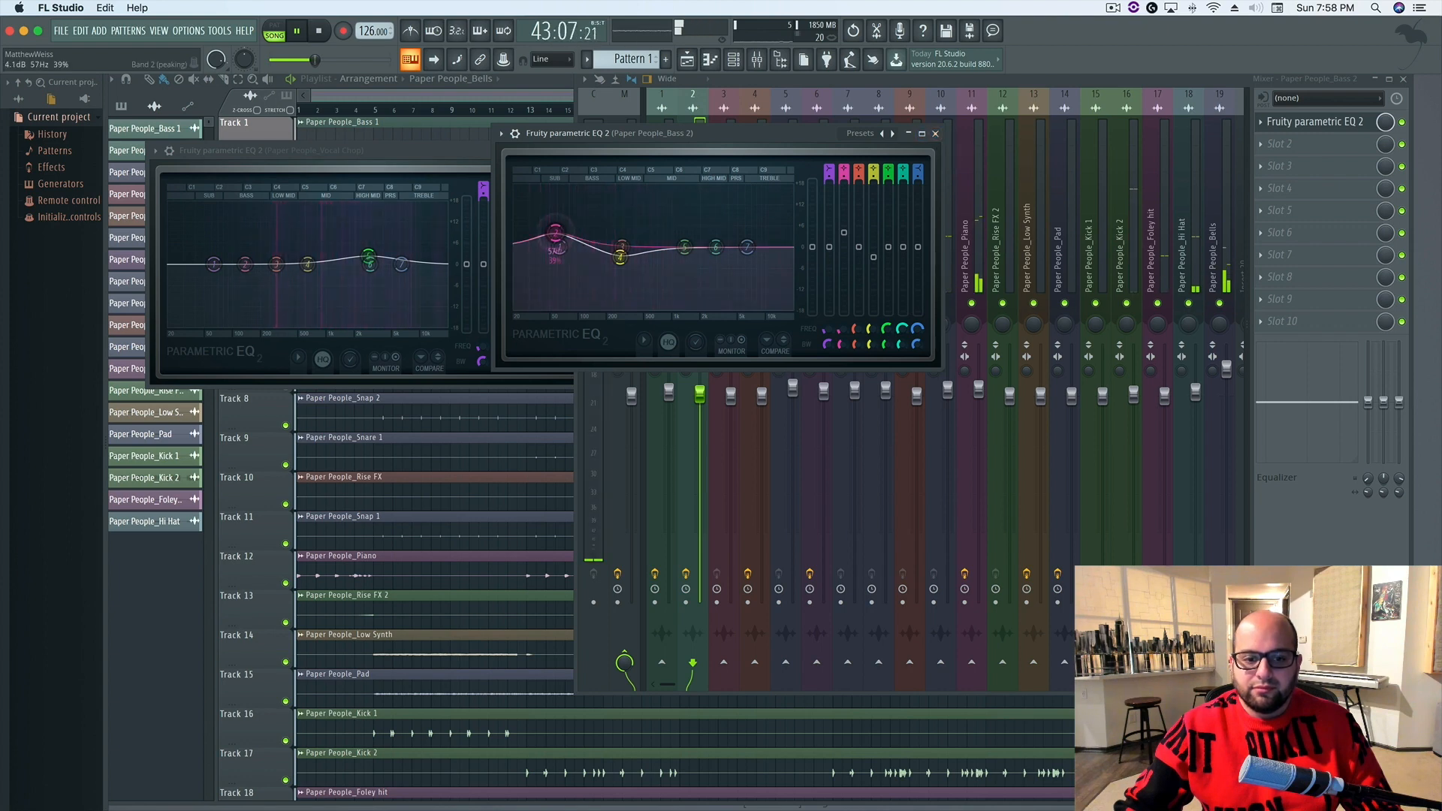
{"action": "left_click", "coordinate": [935, 134]}
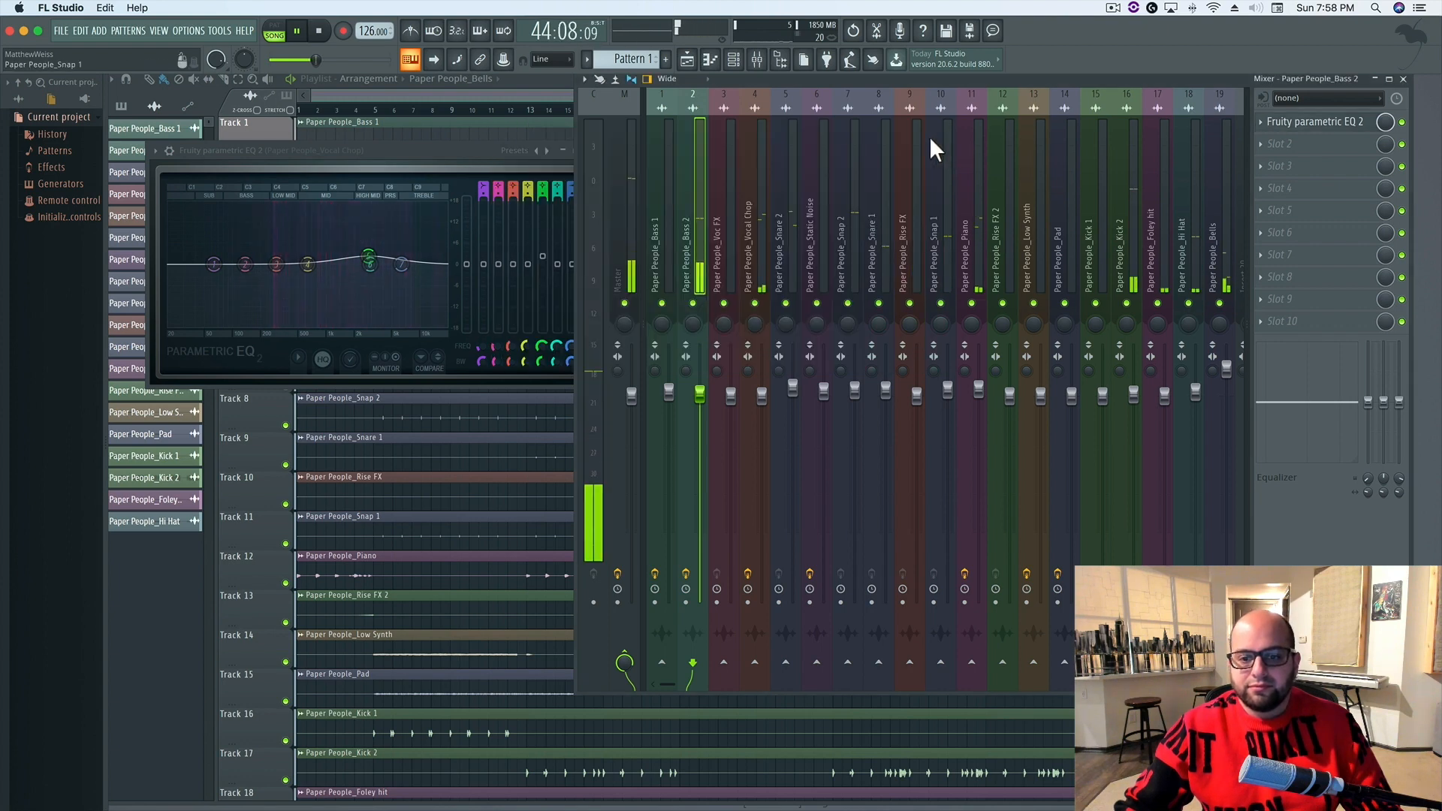
{"action": "key", "text": "space"}
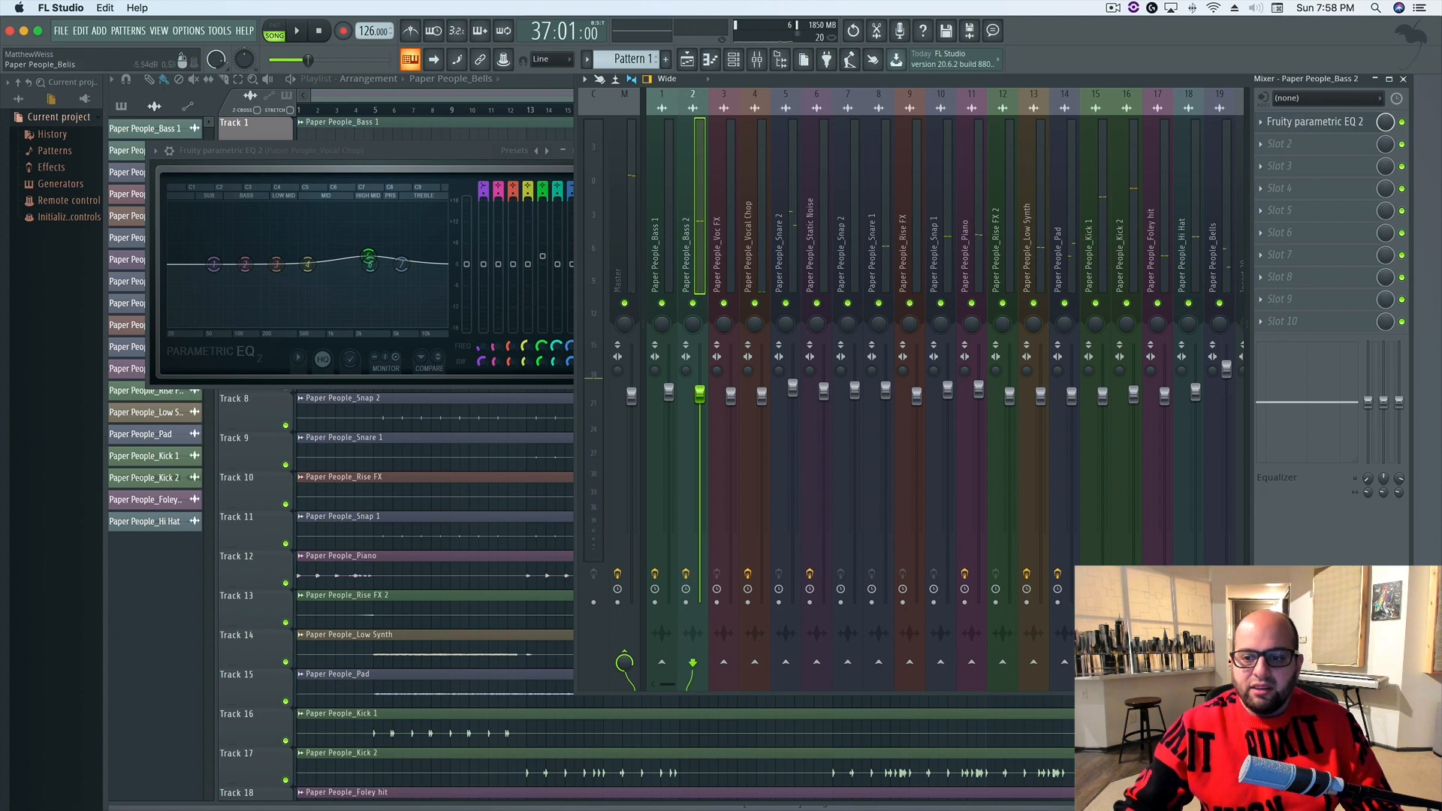
Solo the Bells mixer track and listen to it alone, closing the leftover Vocal Chop EQ window
{"action": "left_click", "coordinate": [1217, 160]}
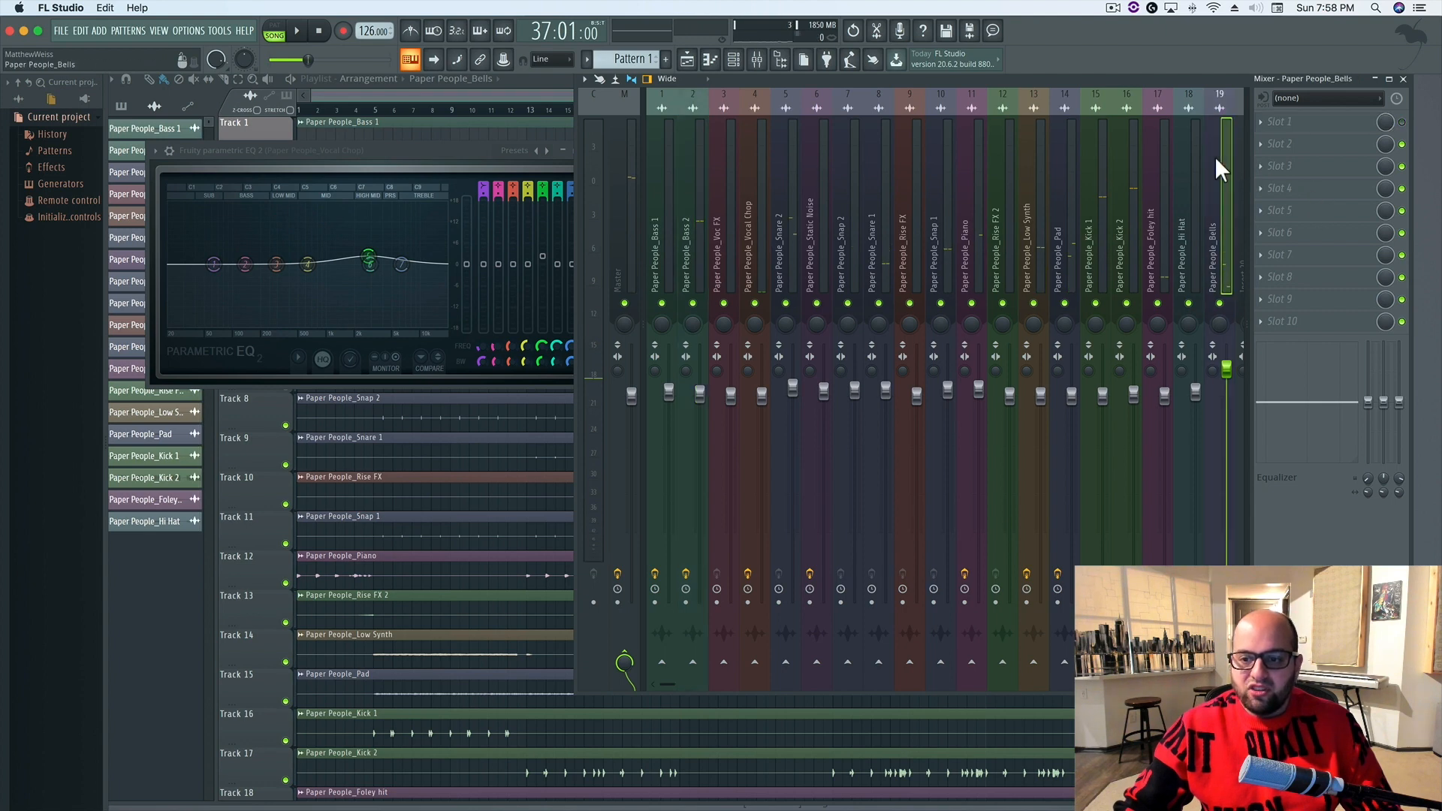
{"action": "right_click", "coordinate": [1220, 302]}
{"action": "key", "text": "space"}
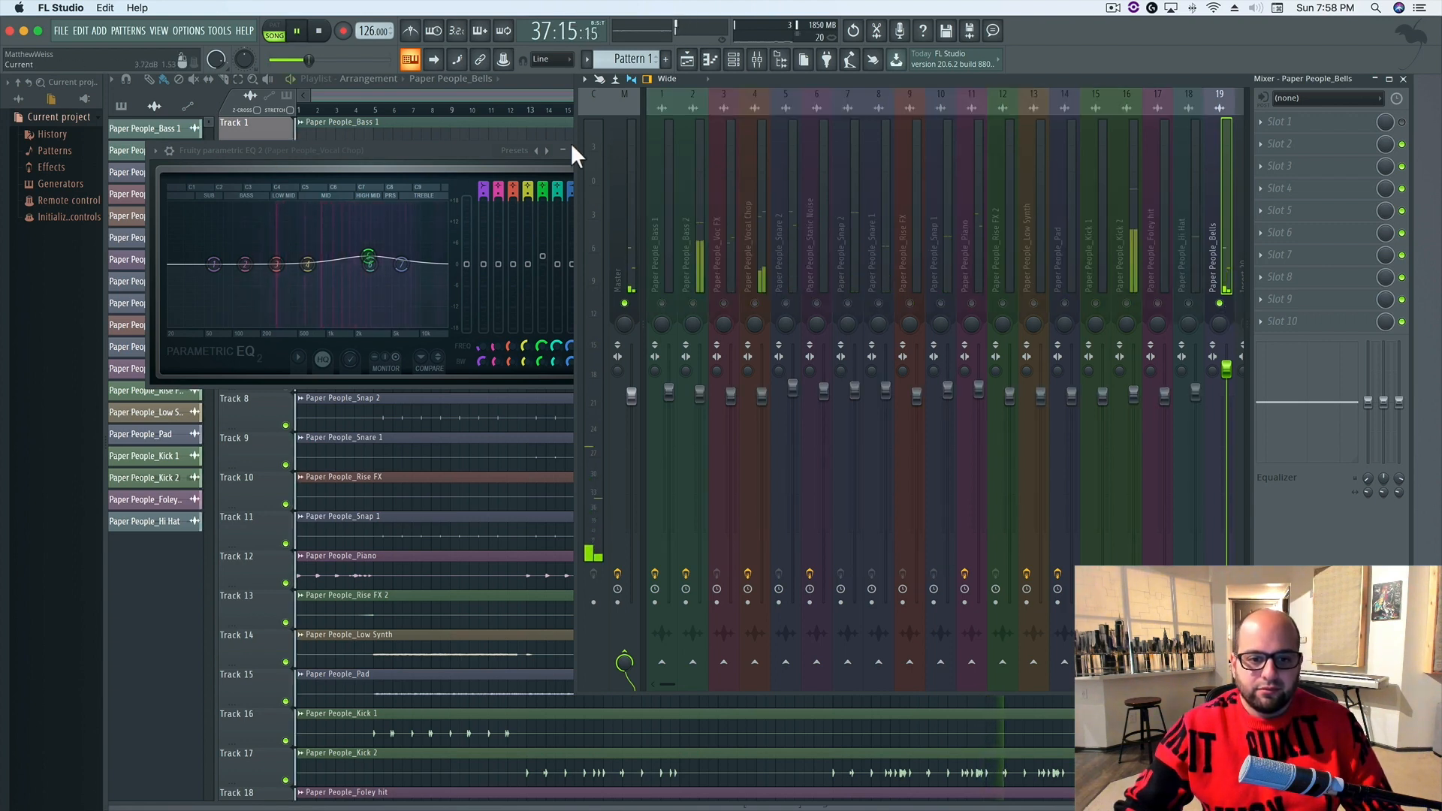
{"action": "left_click", "coordinate": [467, 150]}
{"action": "left_click", "coordinate": [584, 151]}
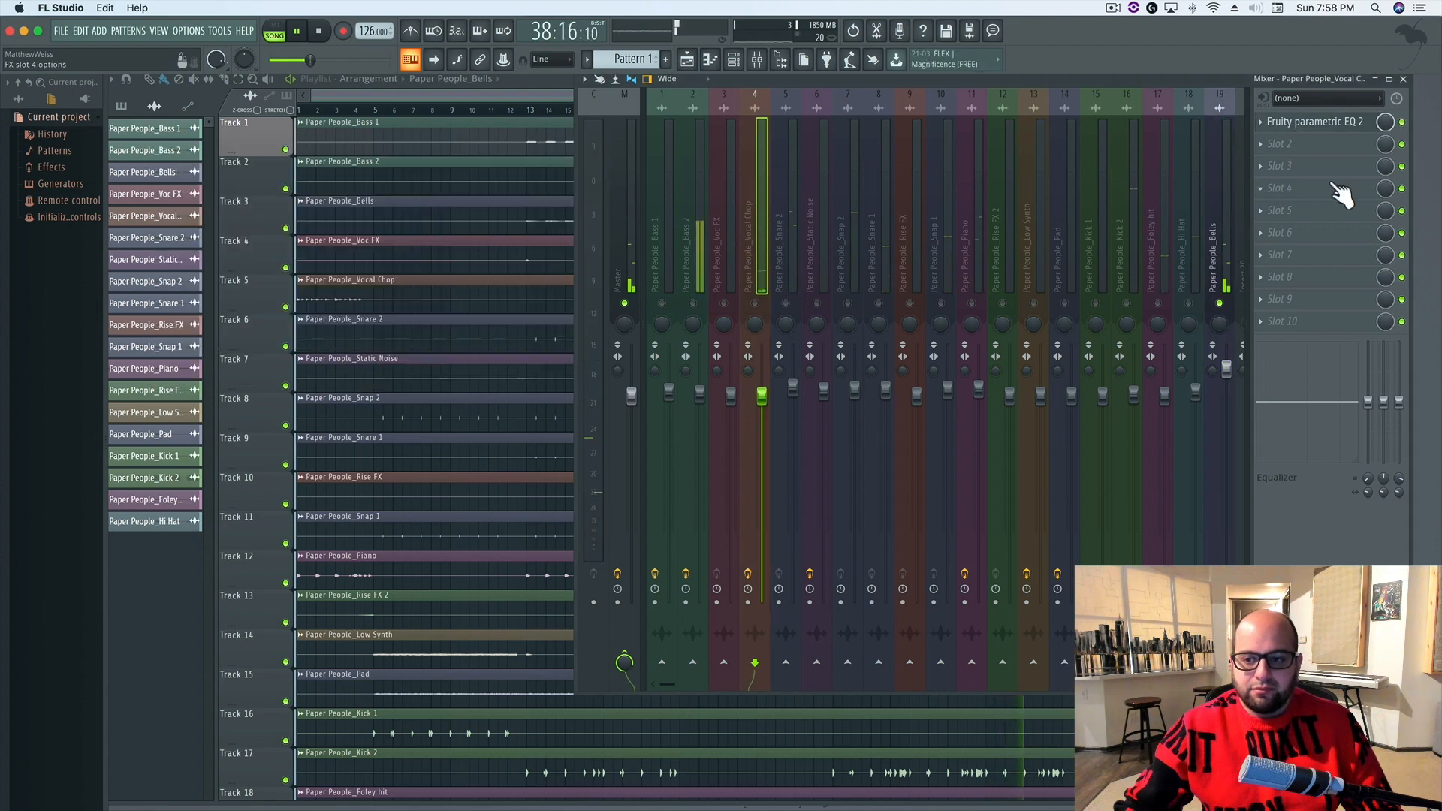
{"action": "left_click", "coordinate": [1210, 178]}
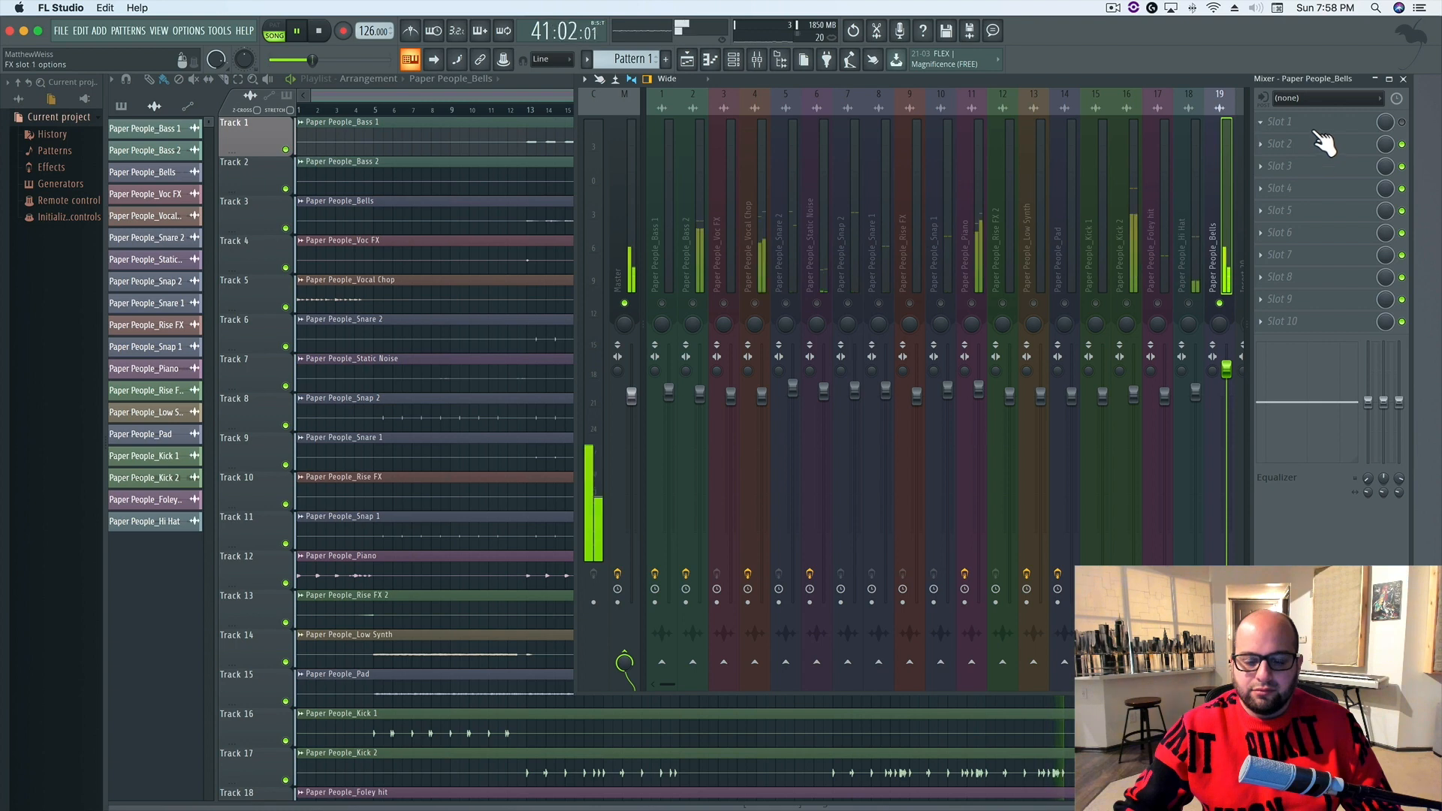
{"action": "key", "text": "space"}
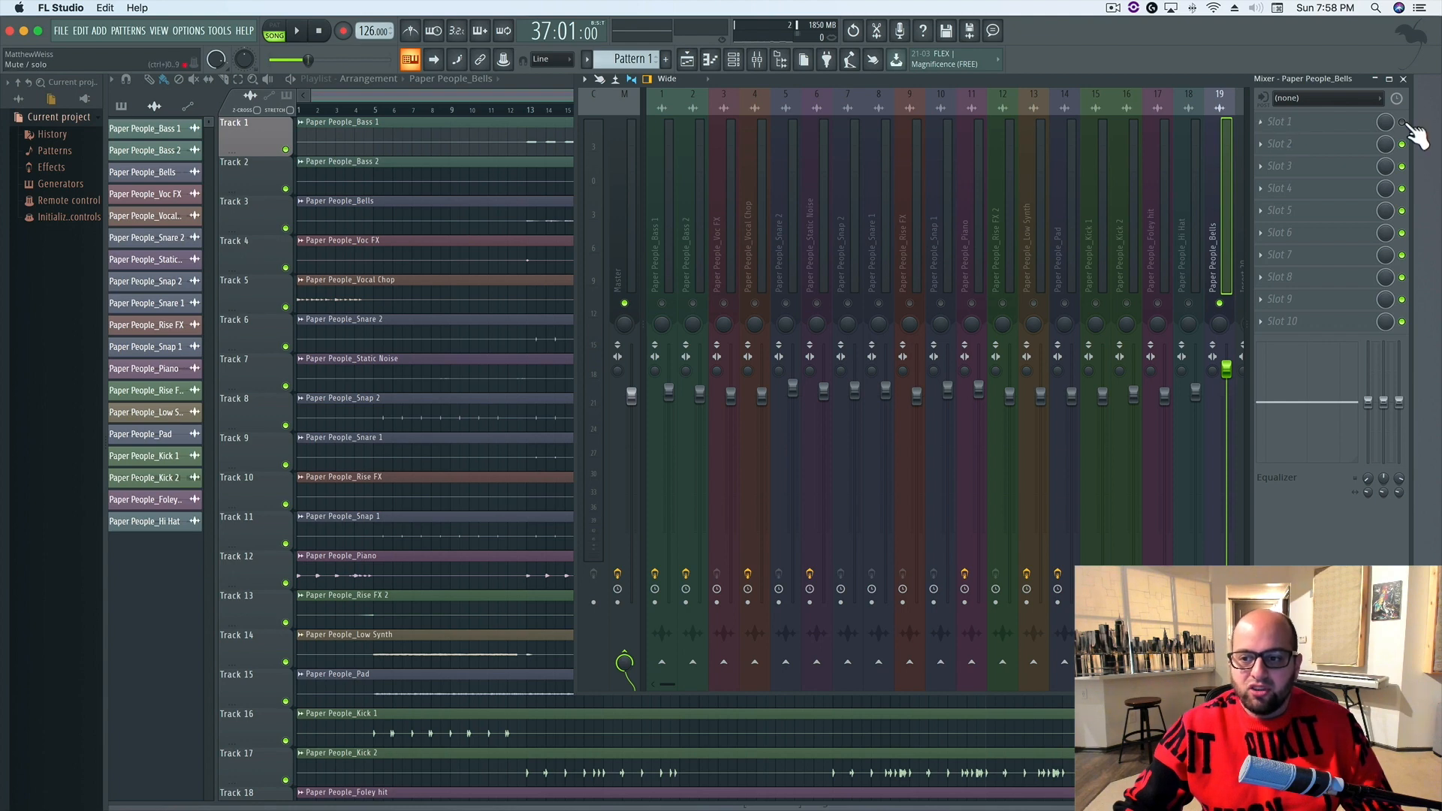
Load Fruity Parametric EQ 2 in the first effect slot of the Bells track and set its band 1 to high pass
{"action": "left_click", "coordinate": [1279, 122]}
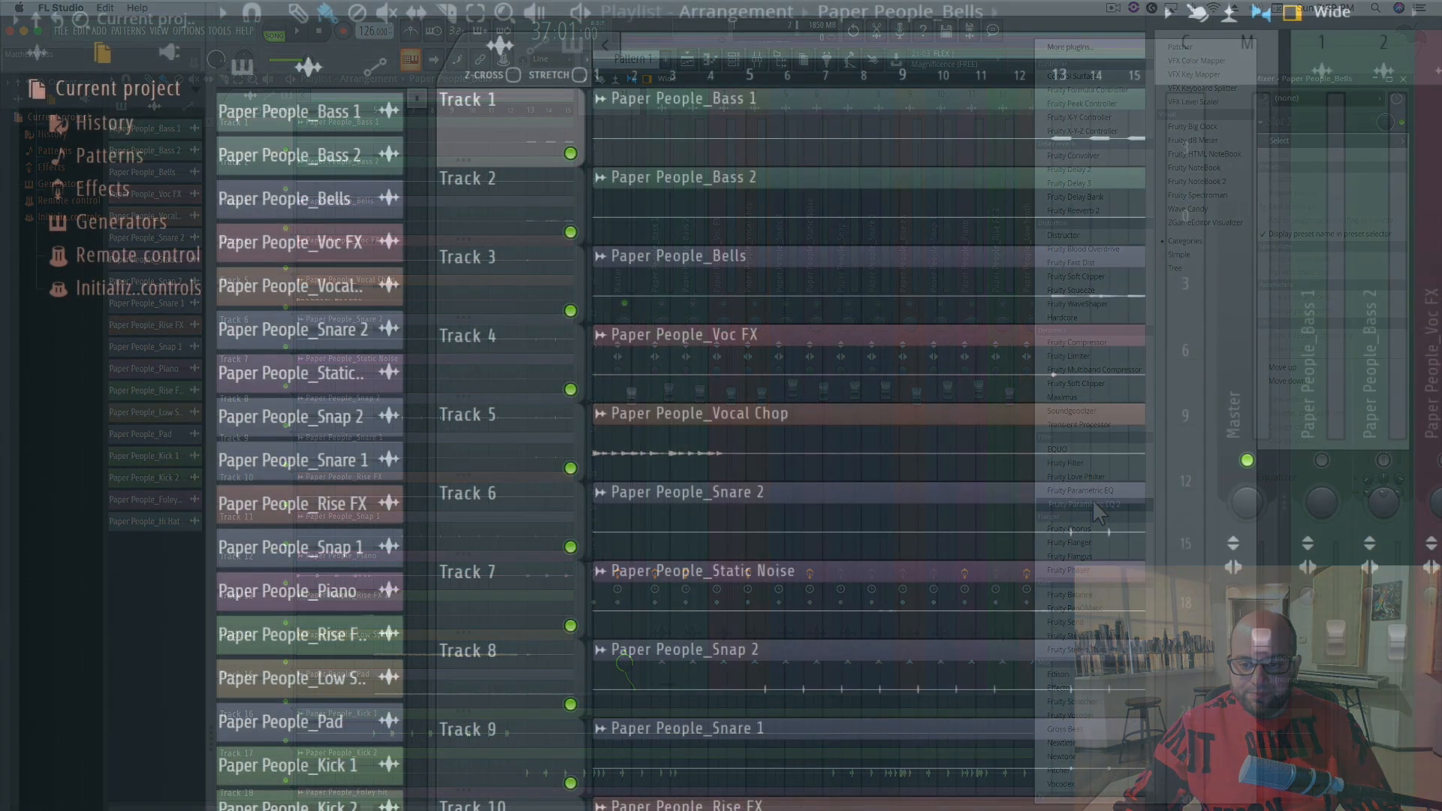
{"action": "left_click", "coordinate": [1089, 505]}
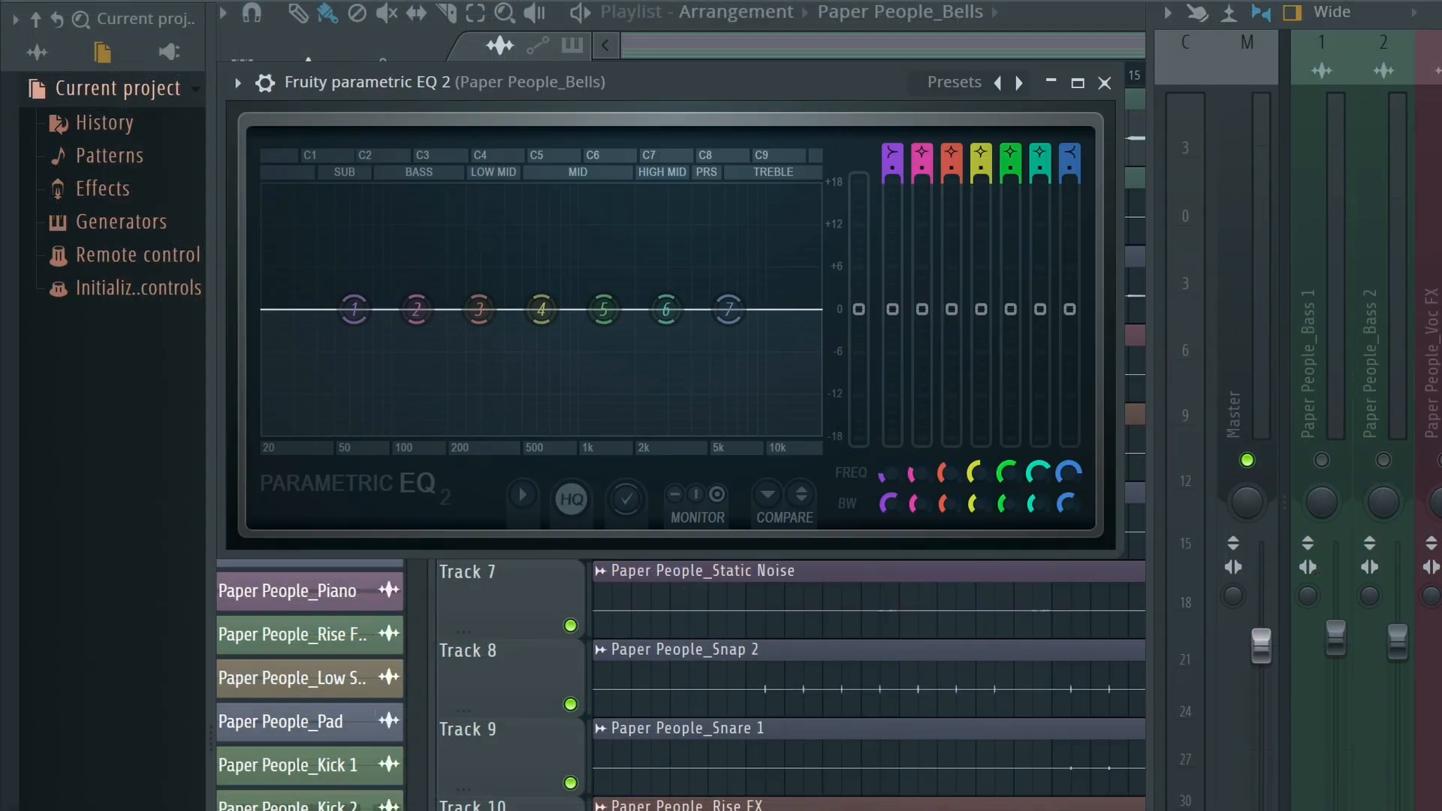
{"action": "right_click", "coordinate": [356, 310]}
{"action": "mouse_move", "coordinate": [398, 383]}
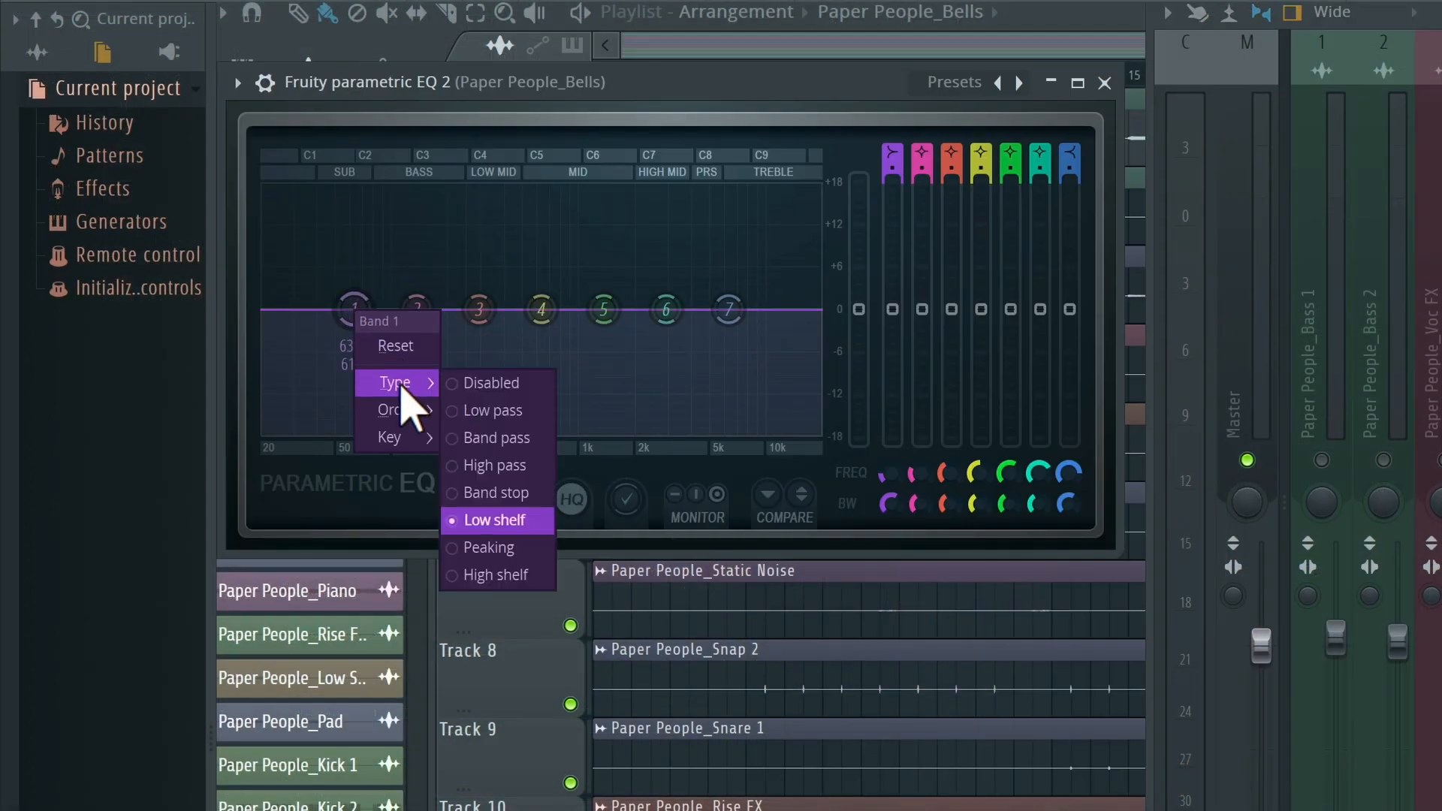
{"action": "left_click", "coordinate": [508, 465]}
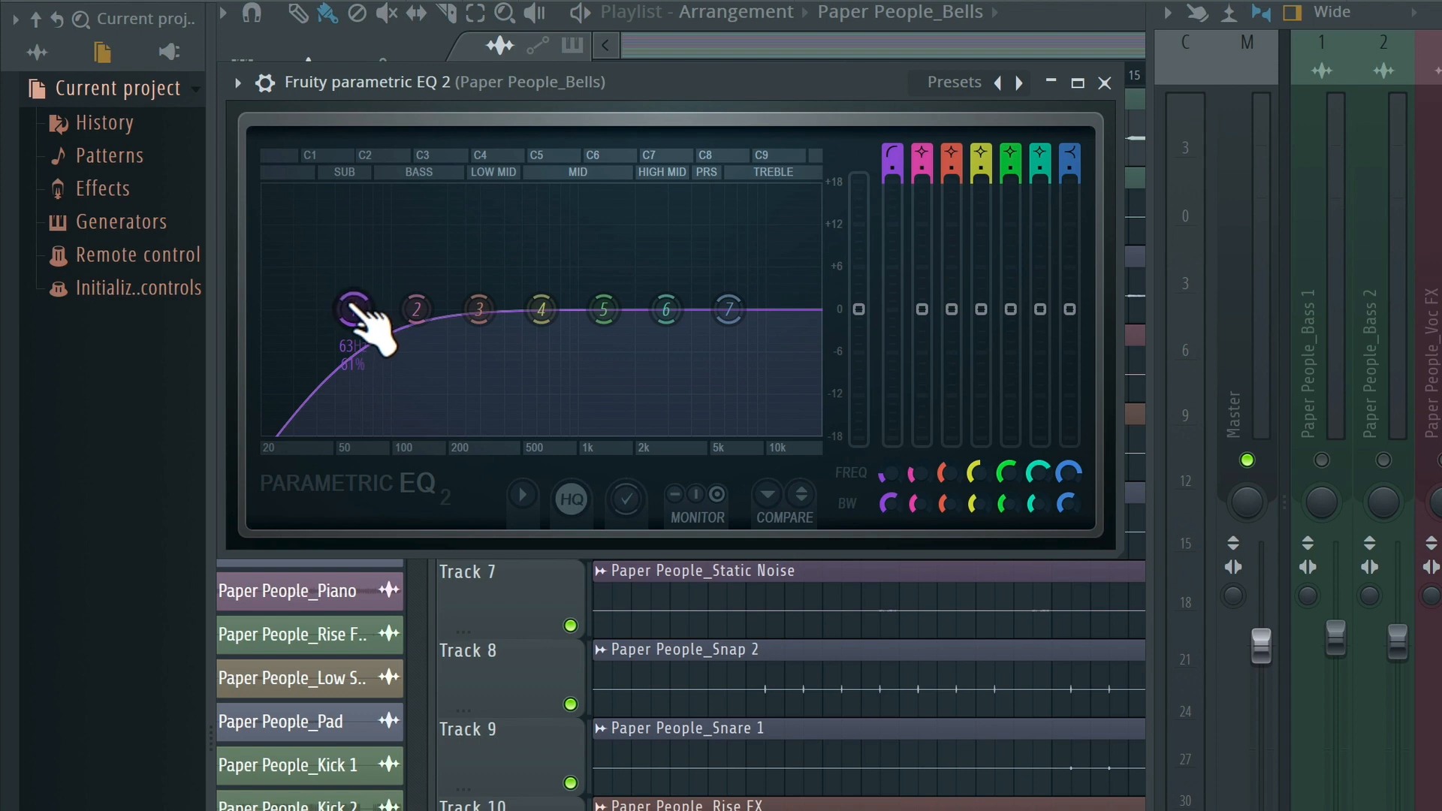
Raise the Bells EQ's band 1 high-pass cutoff to about 300 Hz and adjust the band's bandwidth
{"action": "left_click_drag", "start_coordinate": [355, 309], "coordinate": [498, 308]}
{"action": "left_click_drag", "start_coordinate": [889, 501], "coordinate": [889, 514]}
{"action": "left_click_drag", "start_coordinate": [496, 309], "coordinate": [498, 308]}
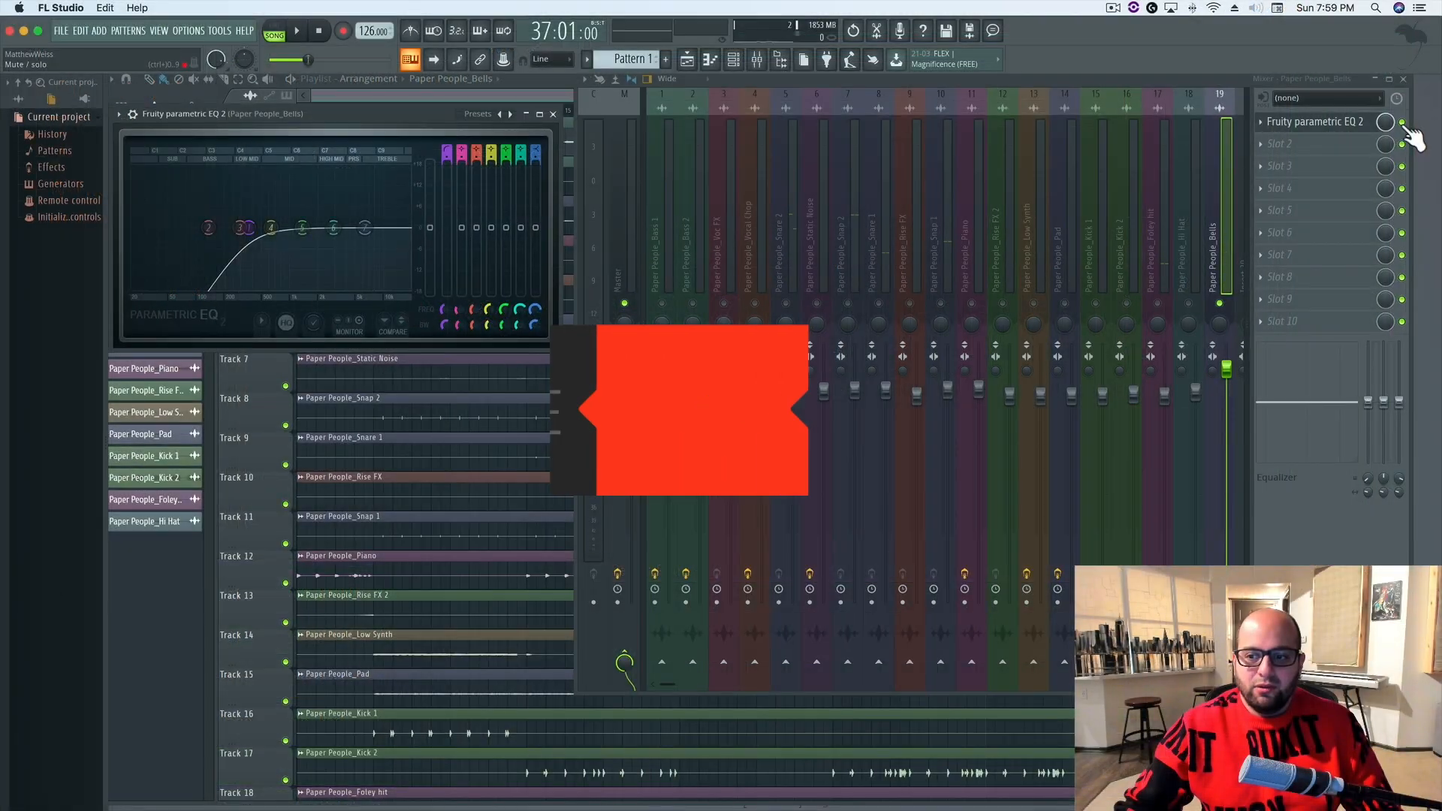
Play the soloed Bells track with its EQ bypassed and enabled to compare before and after
{"action": "key", "text": "space"}
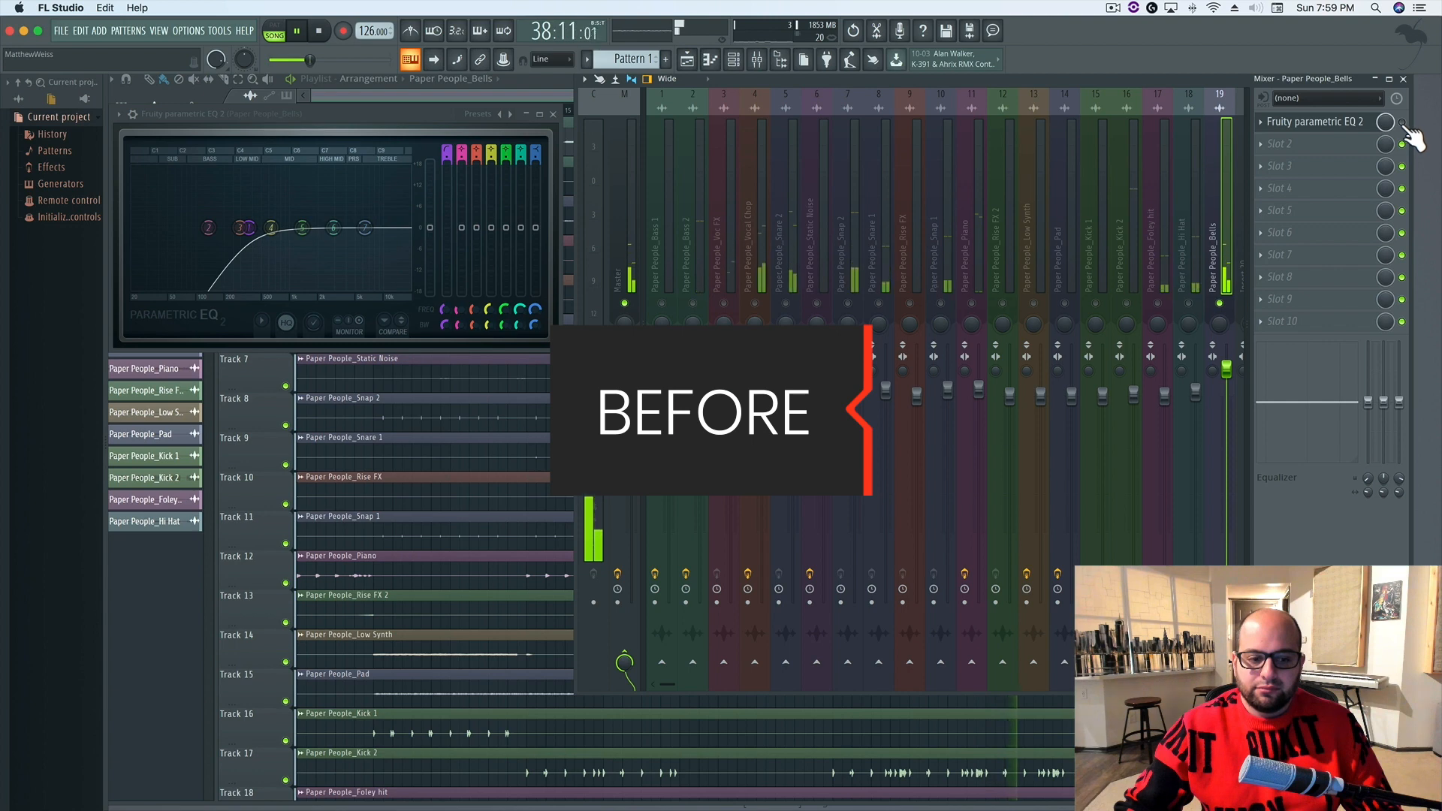
{"action": "key", "text": "space"}
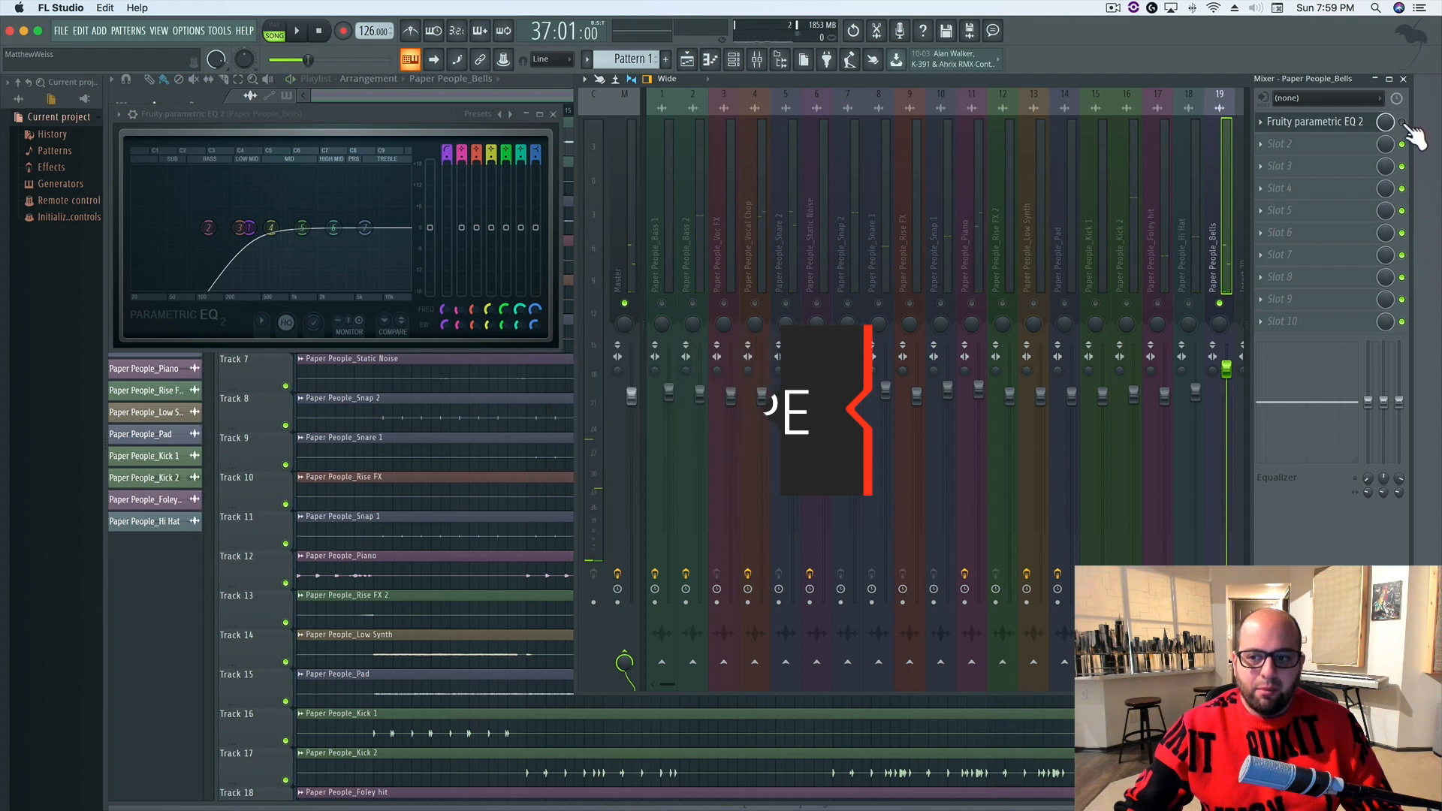
{"action": "left_click", "coordinate": [1402, 122]}
{"action": "key", "text": "space"}
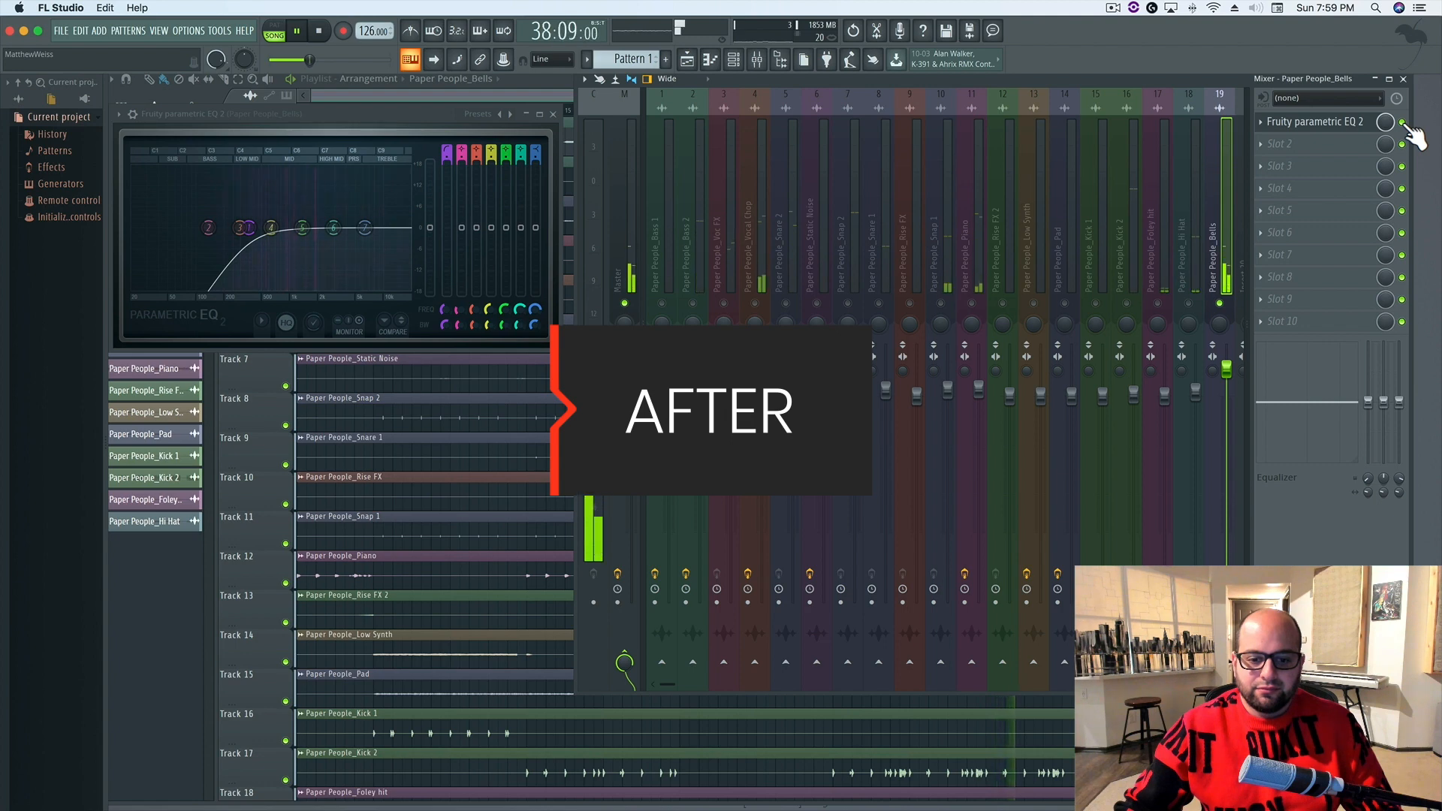
{"action": "key", "text": "space"}
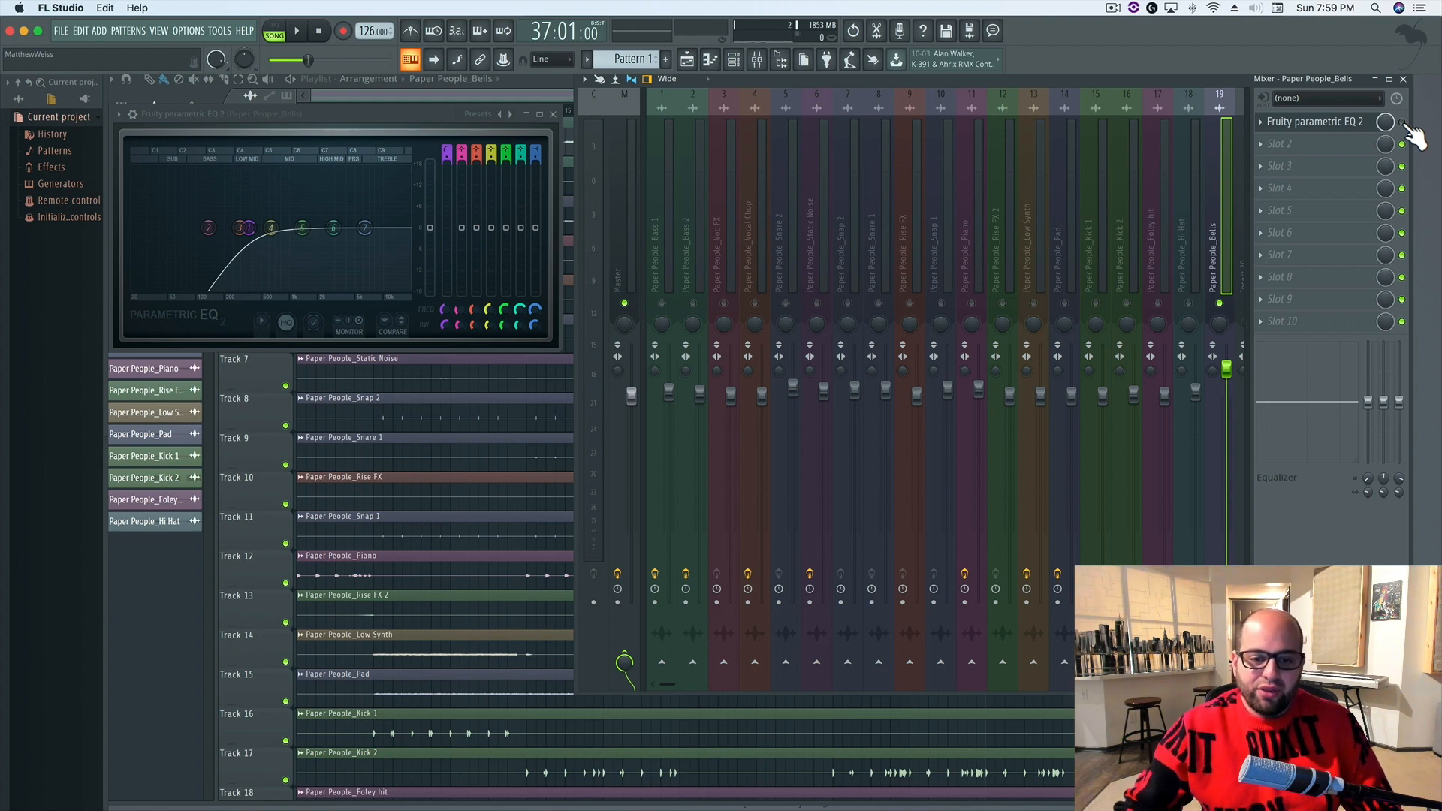
{"action": "key", "text": "space"}
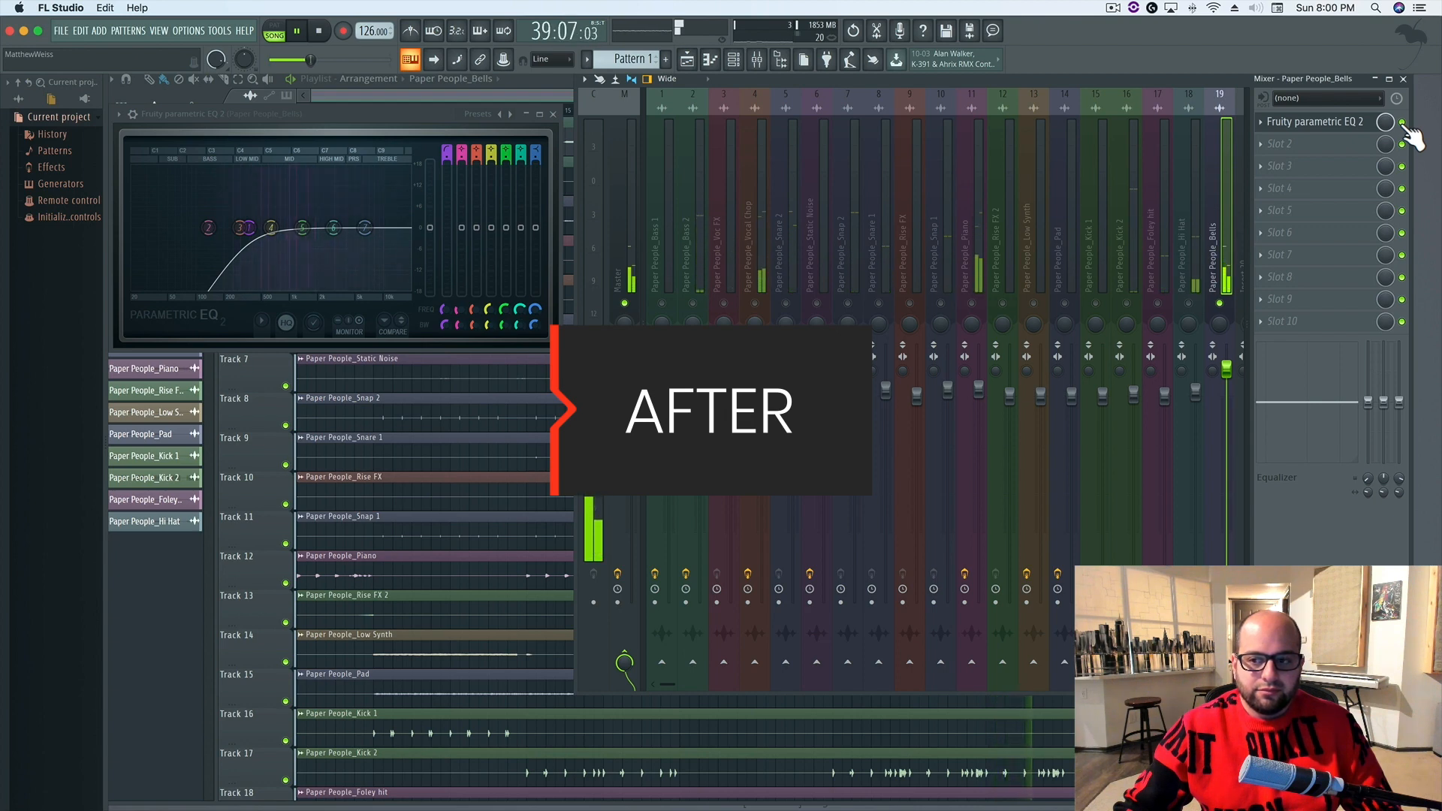
{"action": "key", "text": "space"}
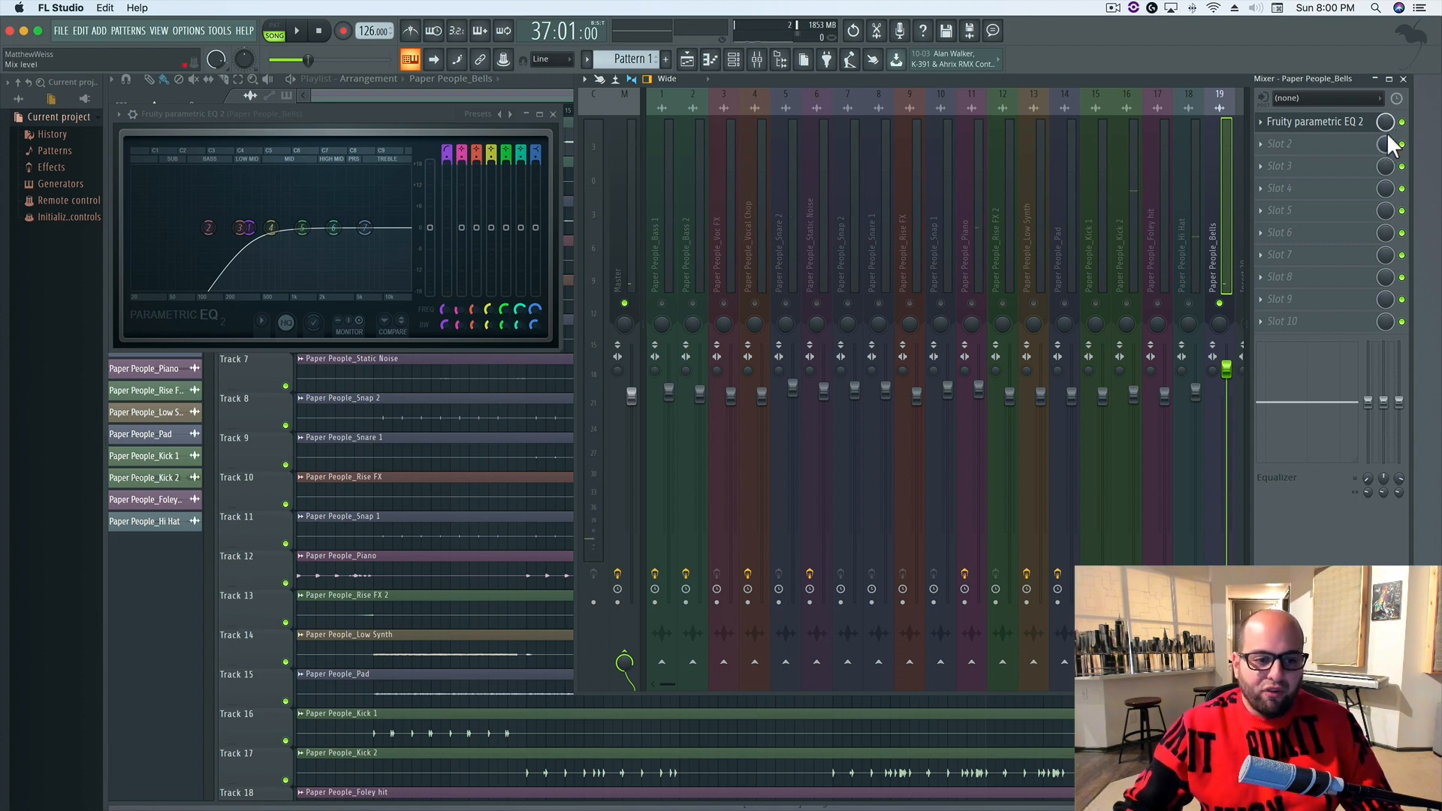
Unsolo the Bells track and lower its high-pass cutoff slightly while the full mix plays
{"action": "right_click", "coordinate": [1220, 305]}
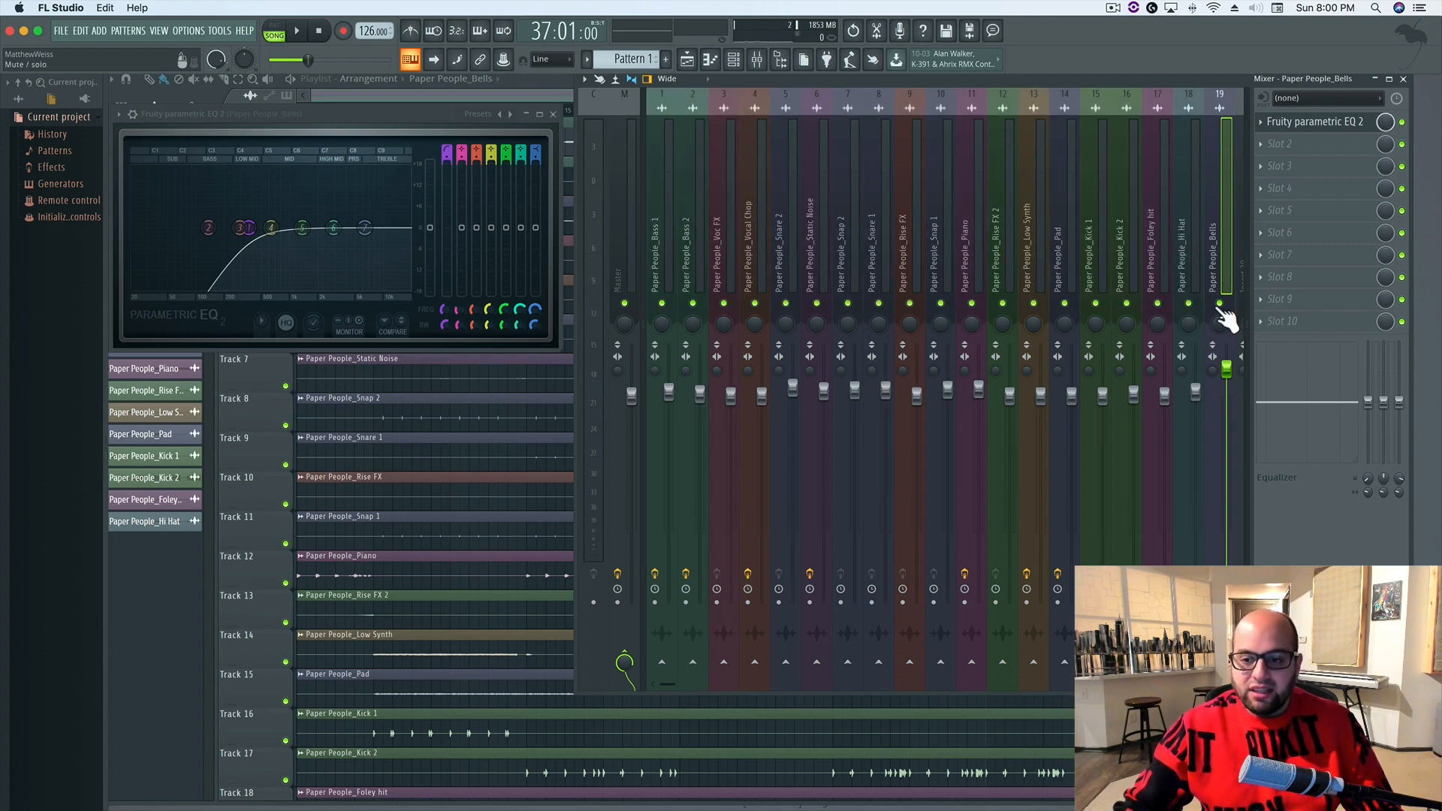
{"action": "key", "text": "space"}
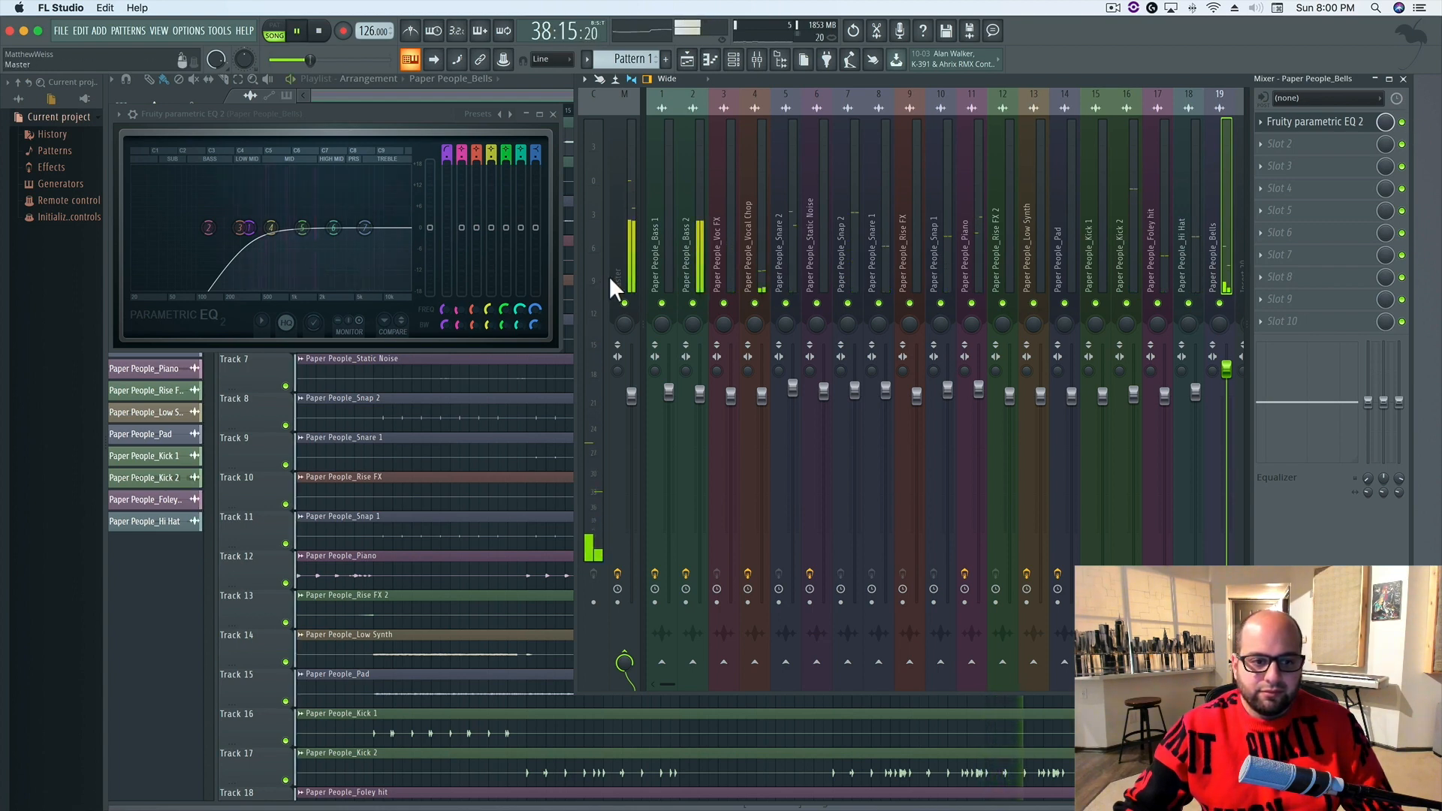
{"action": "left_click_drag", "start_coordinate": [250, 228], "coordinate": [243, 229]}
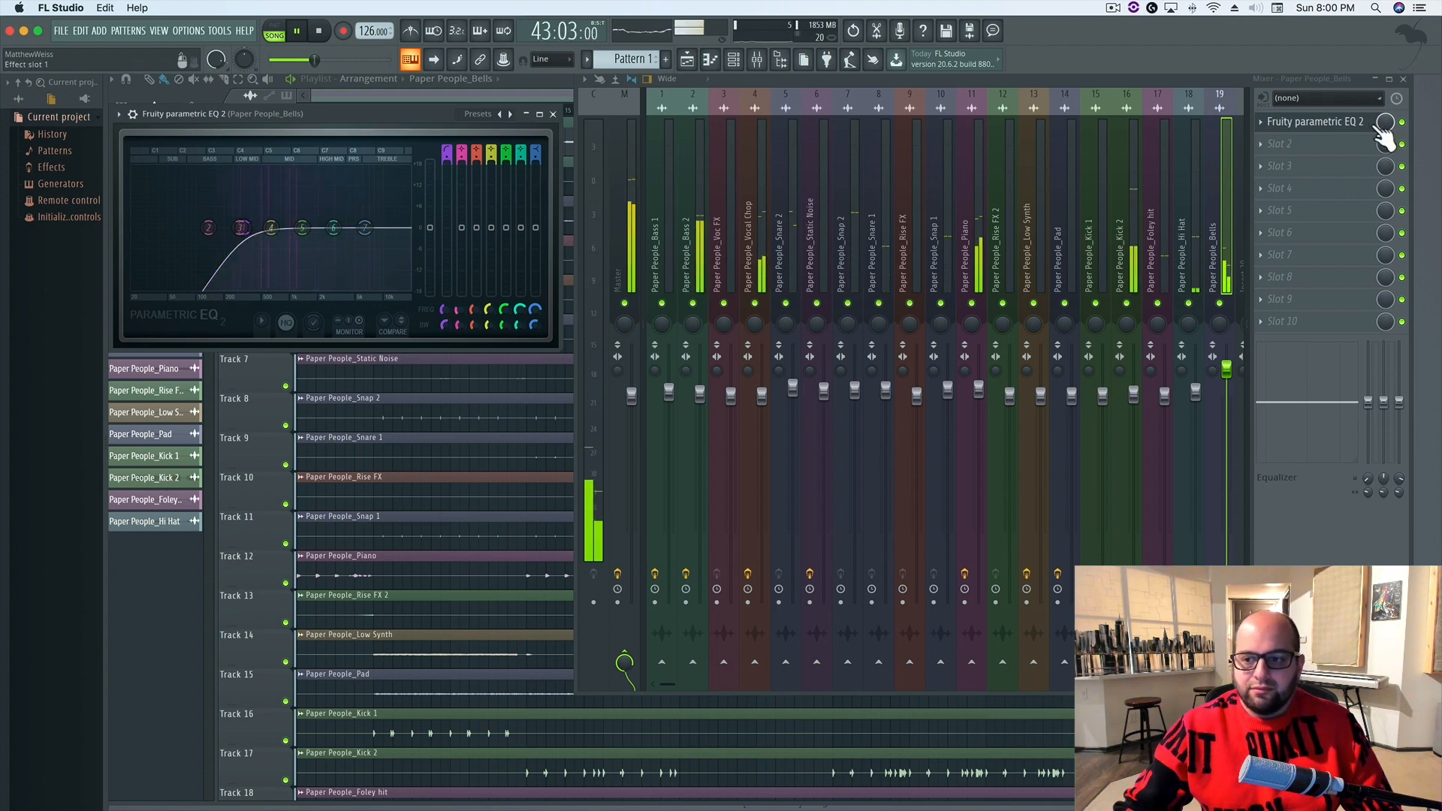
{"action": "key", "text": "space"}
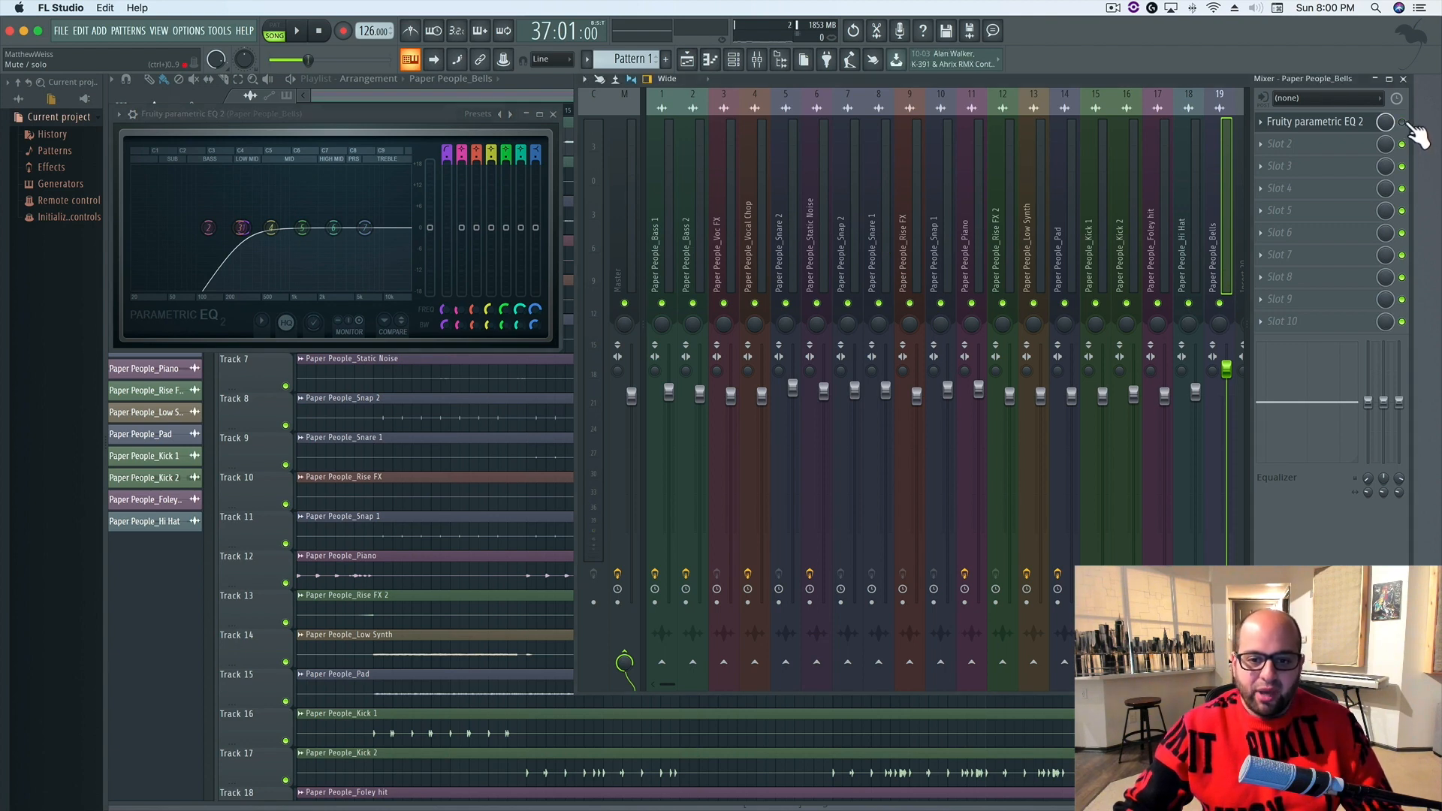
Play the full mix with the Bells EQ bypassed and enabled to compare before and after
{"action": "key", "text": "space"}
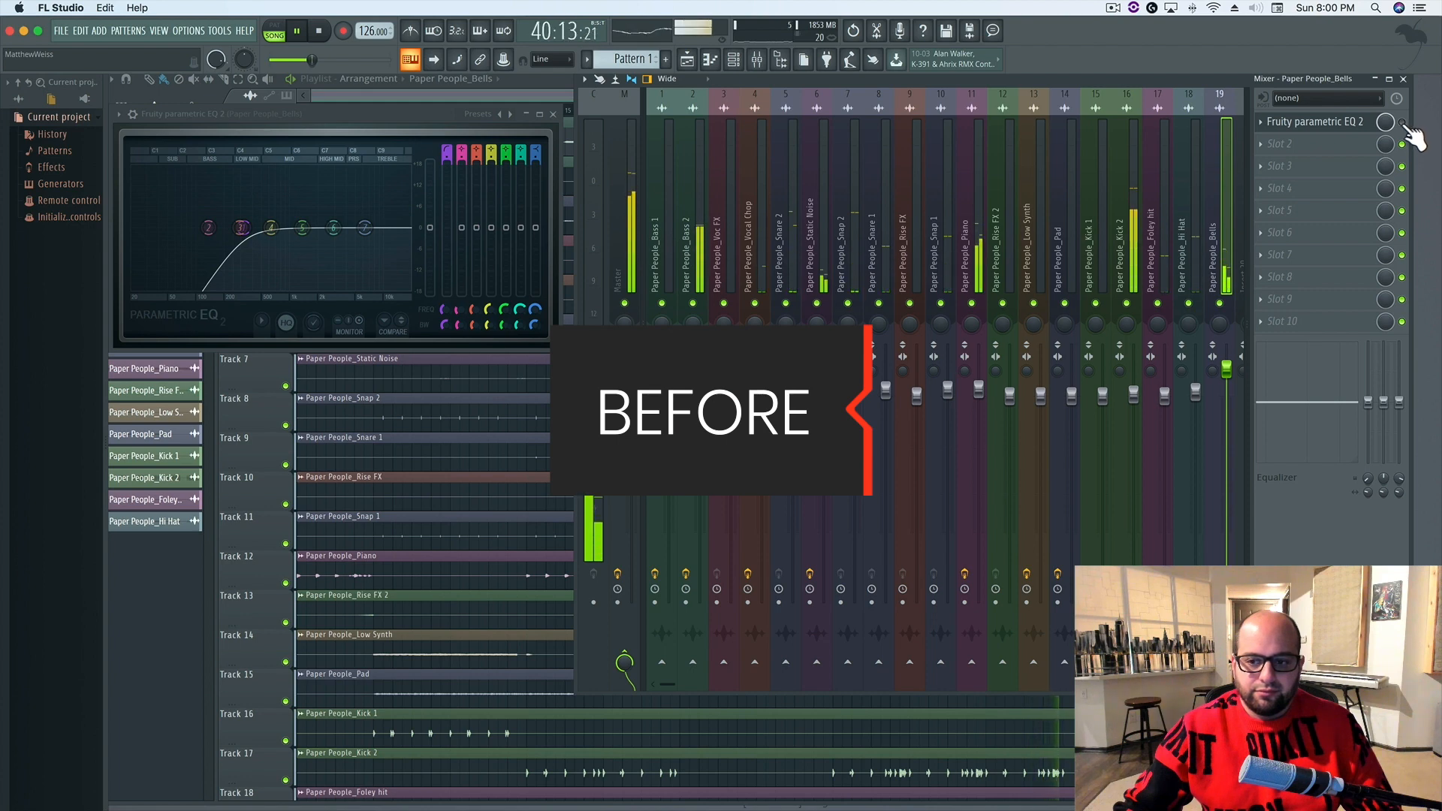
{"action": "key", "text": "space"}
{"action": "key", "text": "space"}
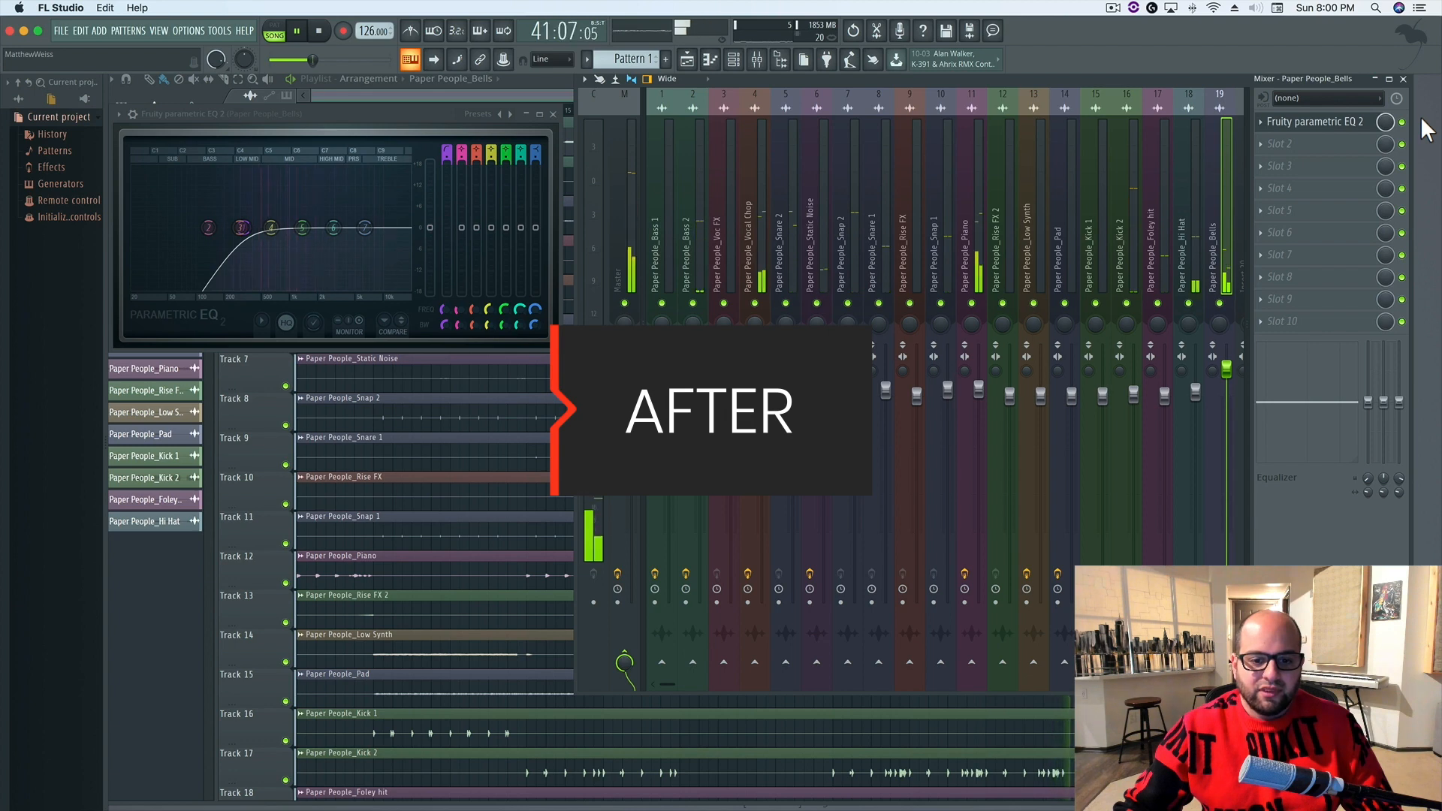
{"action": "key", "text": "space"}
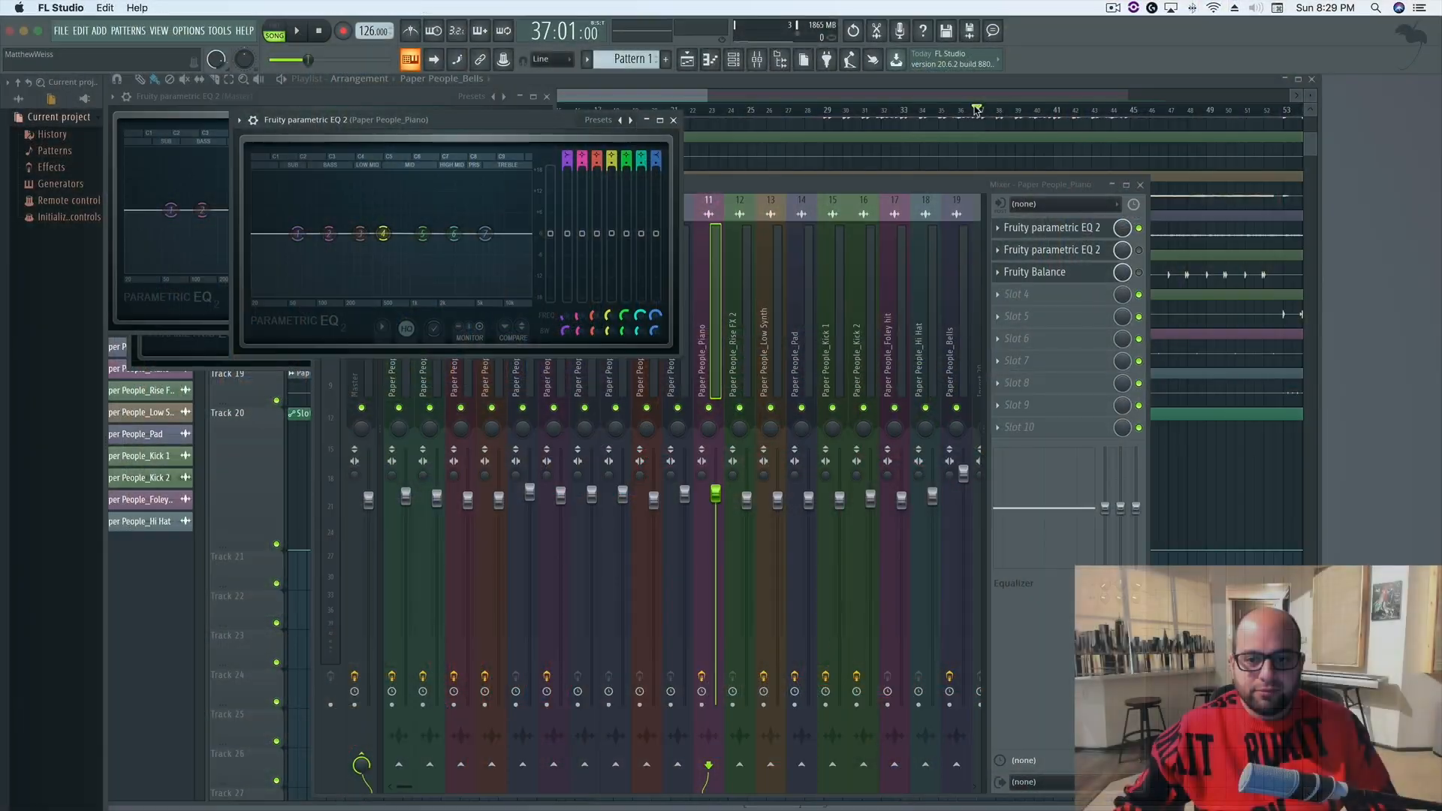
Play the song with the mixer shown, listening to the Piano track soloed and back in the full mix
{"action": "key", "text": "F9"}
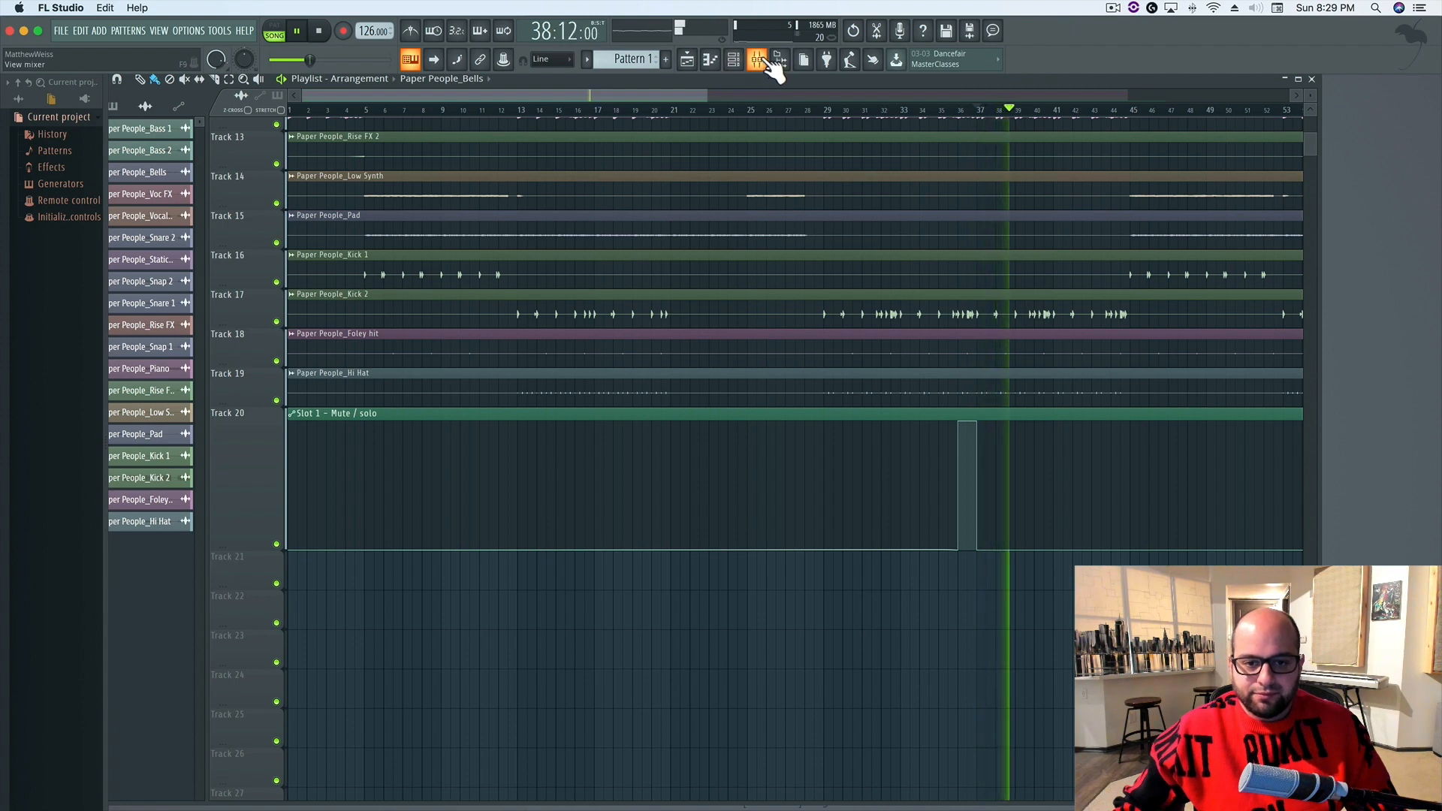
{"action": "left_click", "coordinate": [764, 64]}
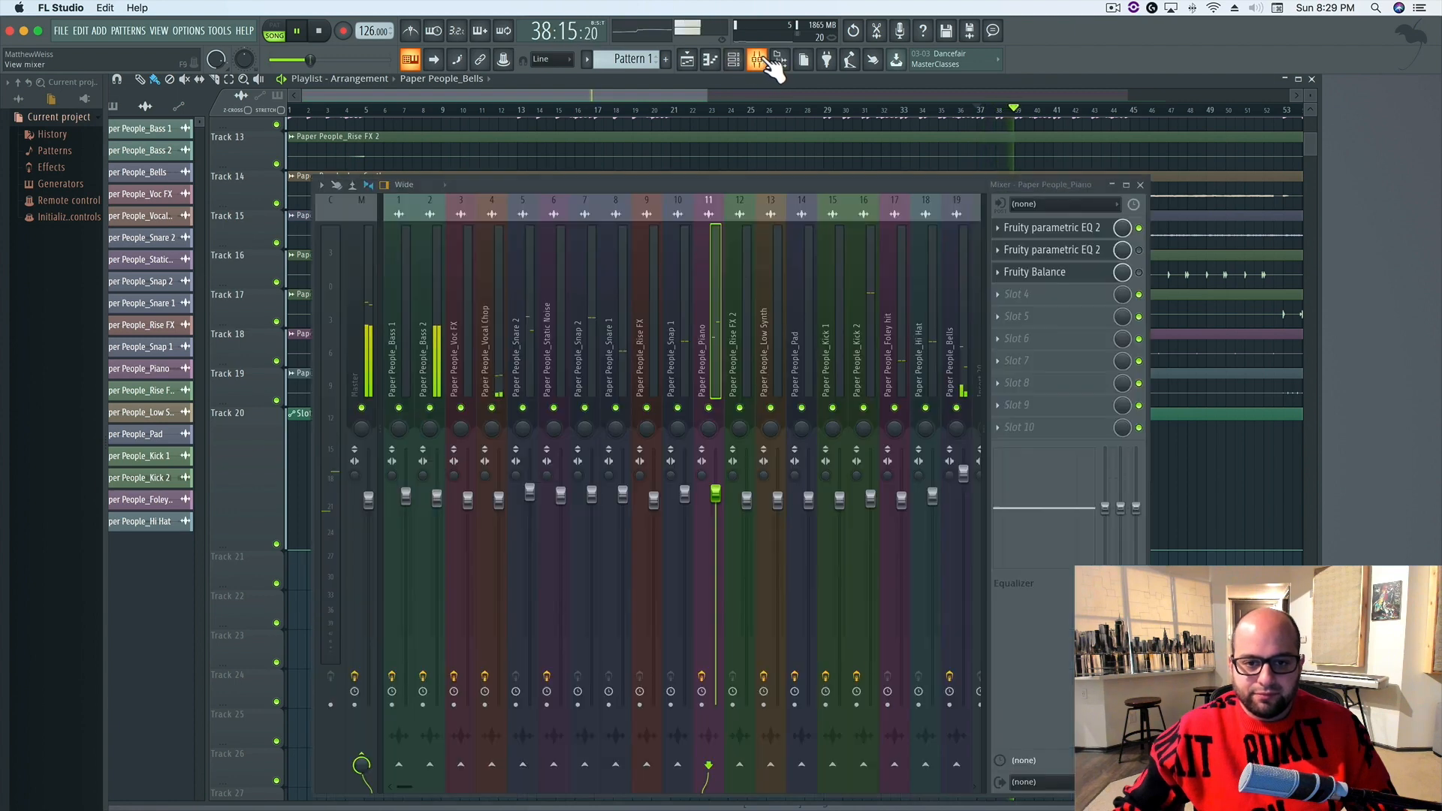
{"action": "right_click", "coordinate": [709, 409]}
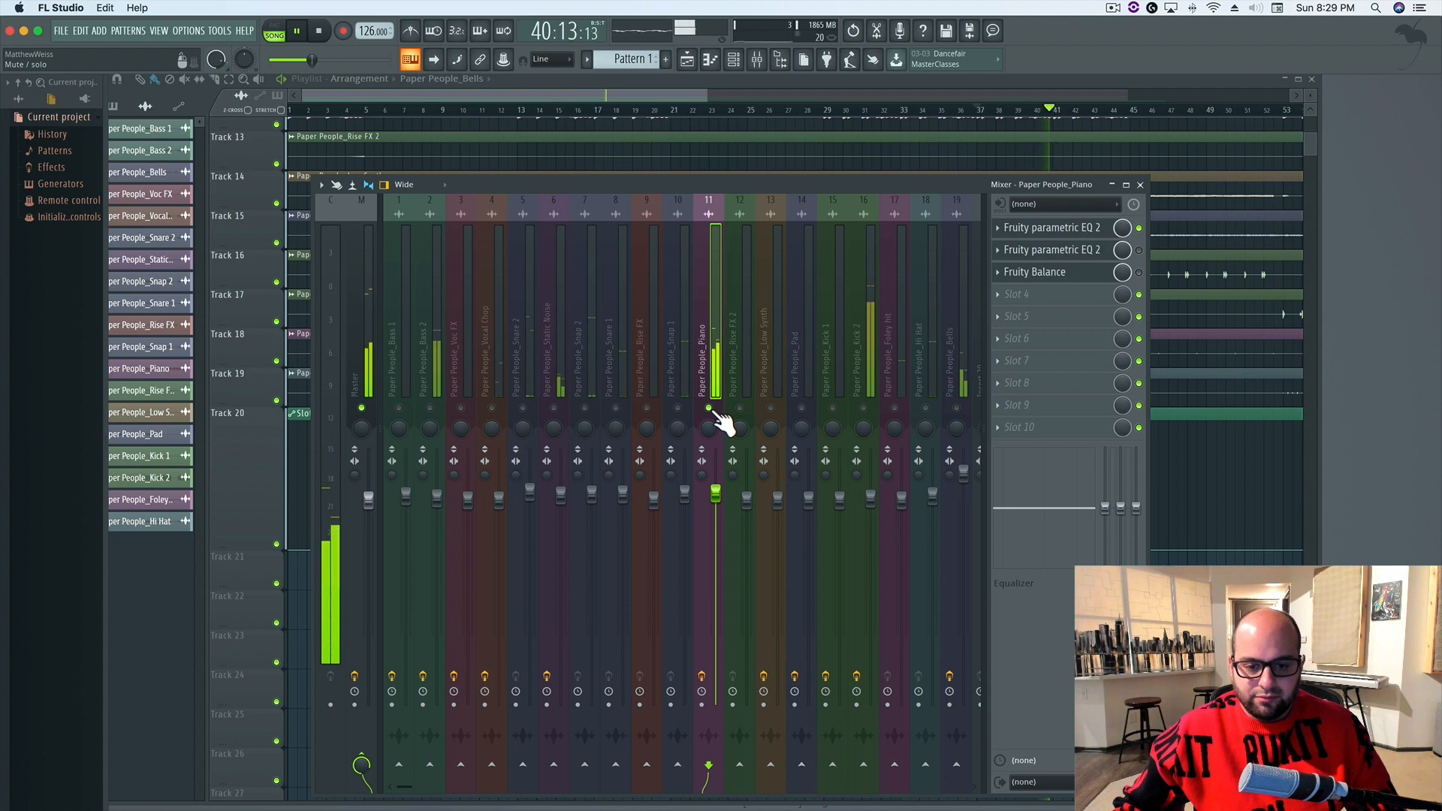
{"action": "right_click", "coordinate": [709, 410]}
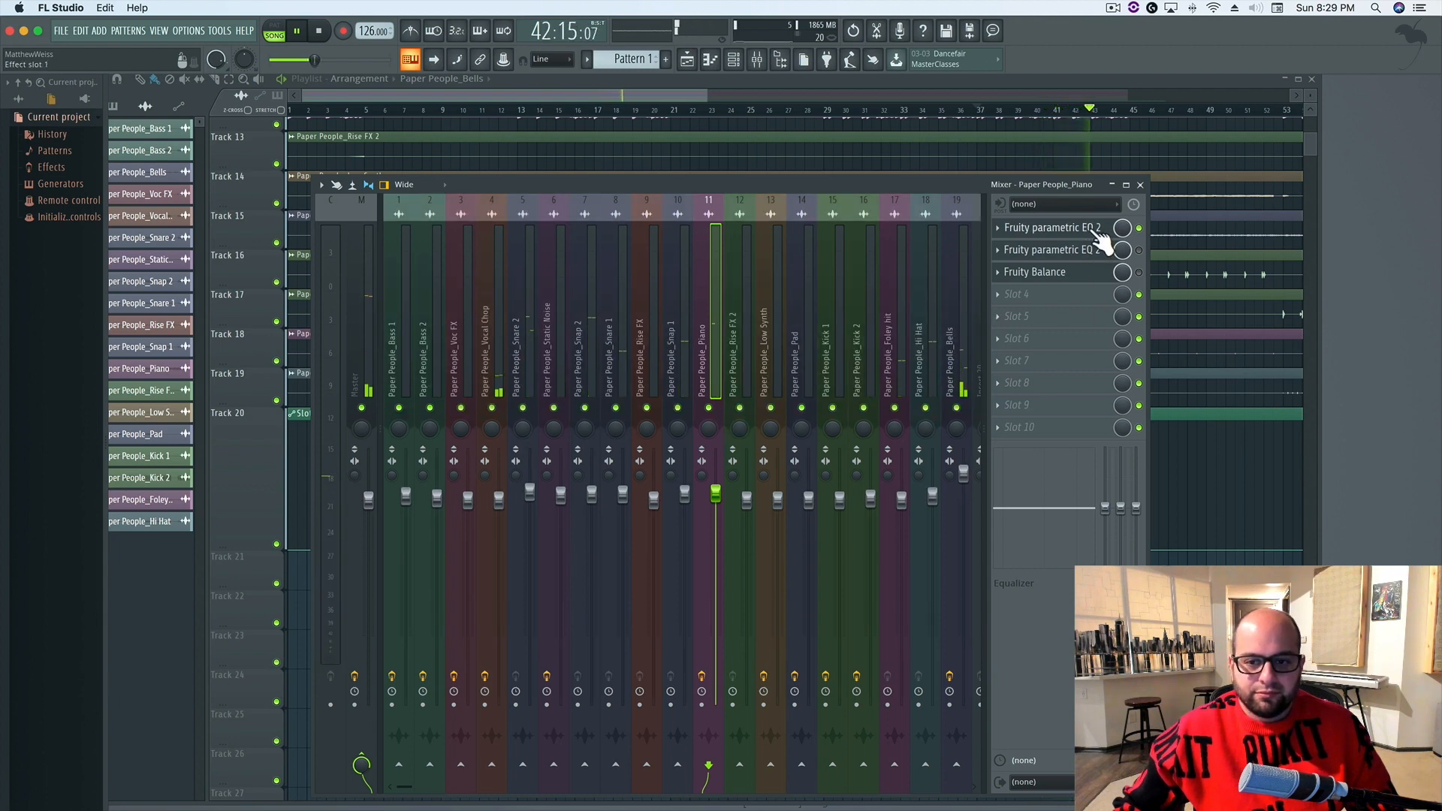
{"action": "key", "text": "space"}
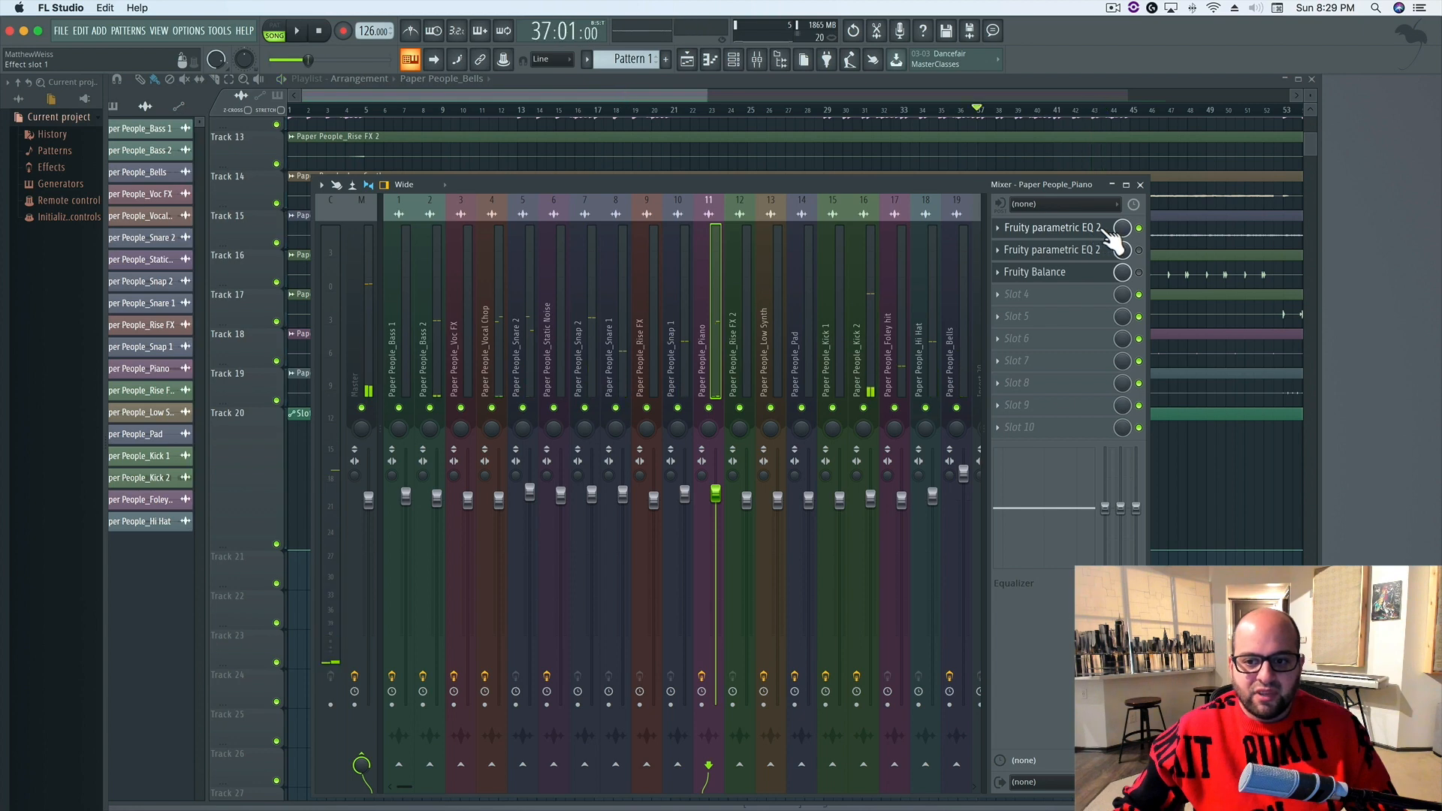
Open the first EQ on the Piano track and cut band 4 by about 5.1 dB near 522 Hz while the mix plays
{"action": "left_click", "coordinate": [1104, 239]}
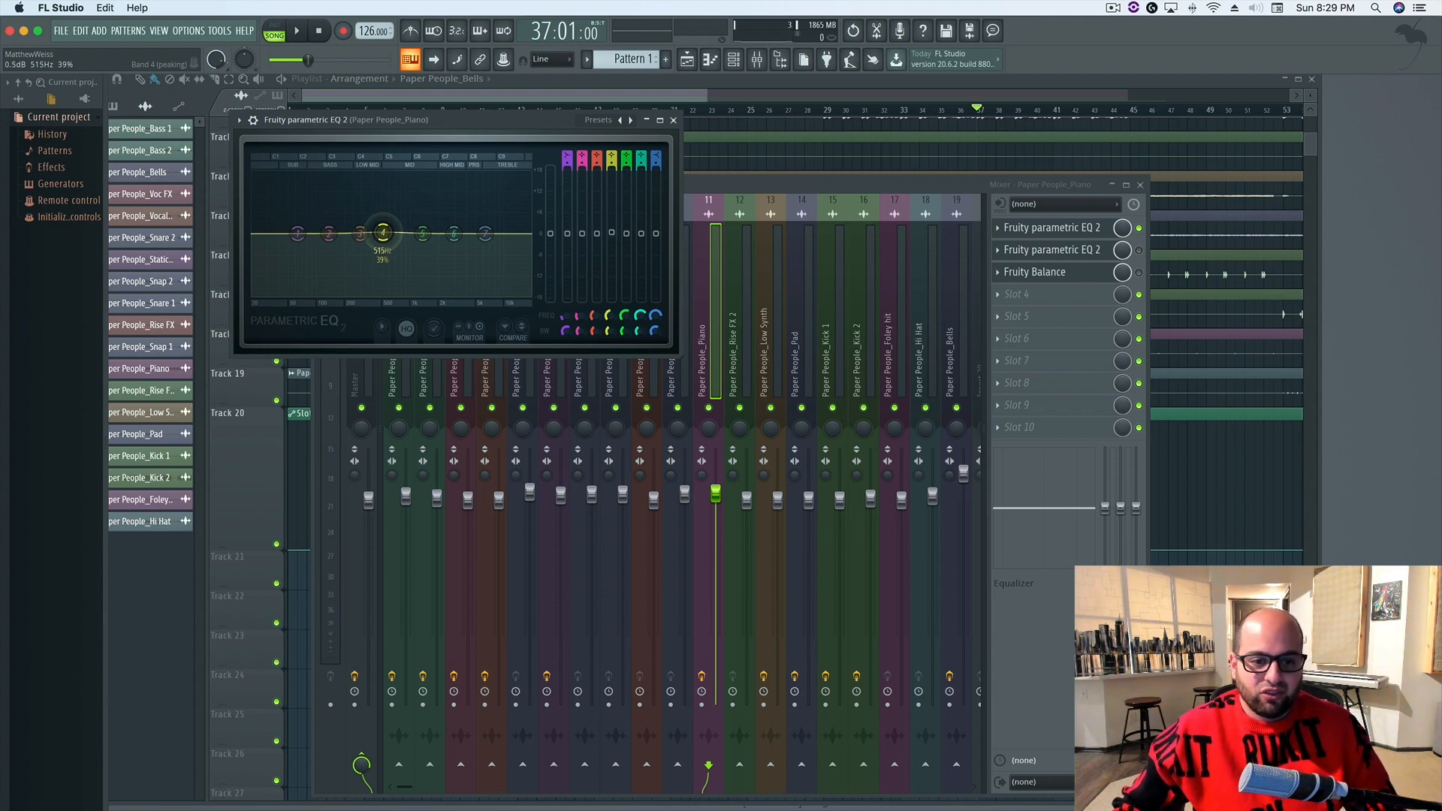
{"action": "key", "text": "space"}
{"action": "left_click_drag", "start_coordinate": [383, 233], "coordinate": [383, 252]}
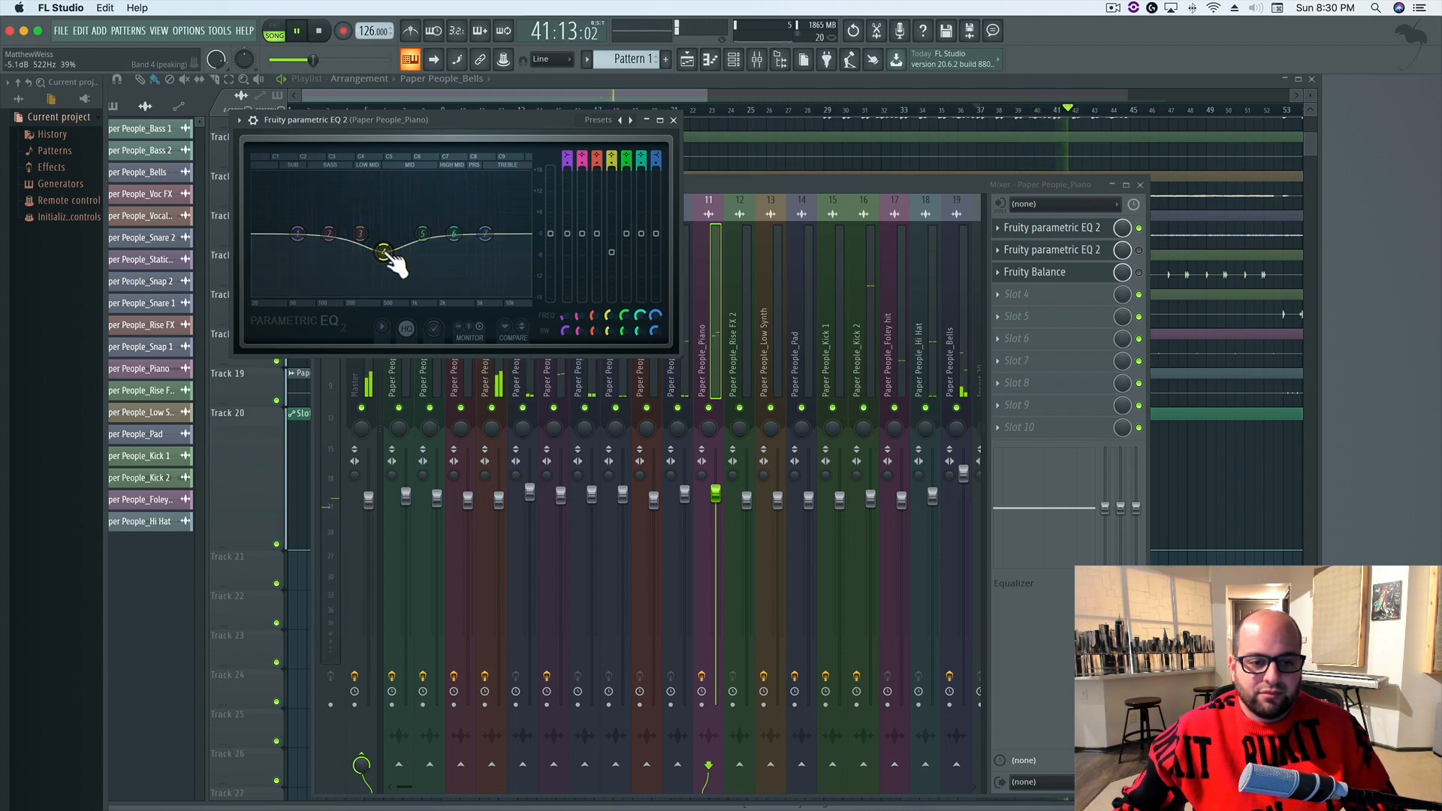
{"action": "key", "text": "space"}
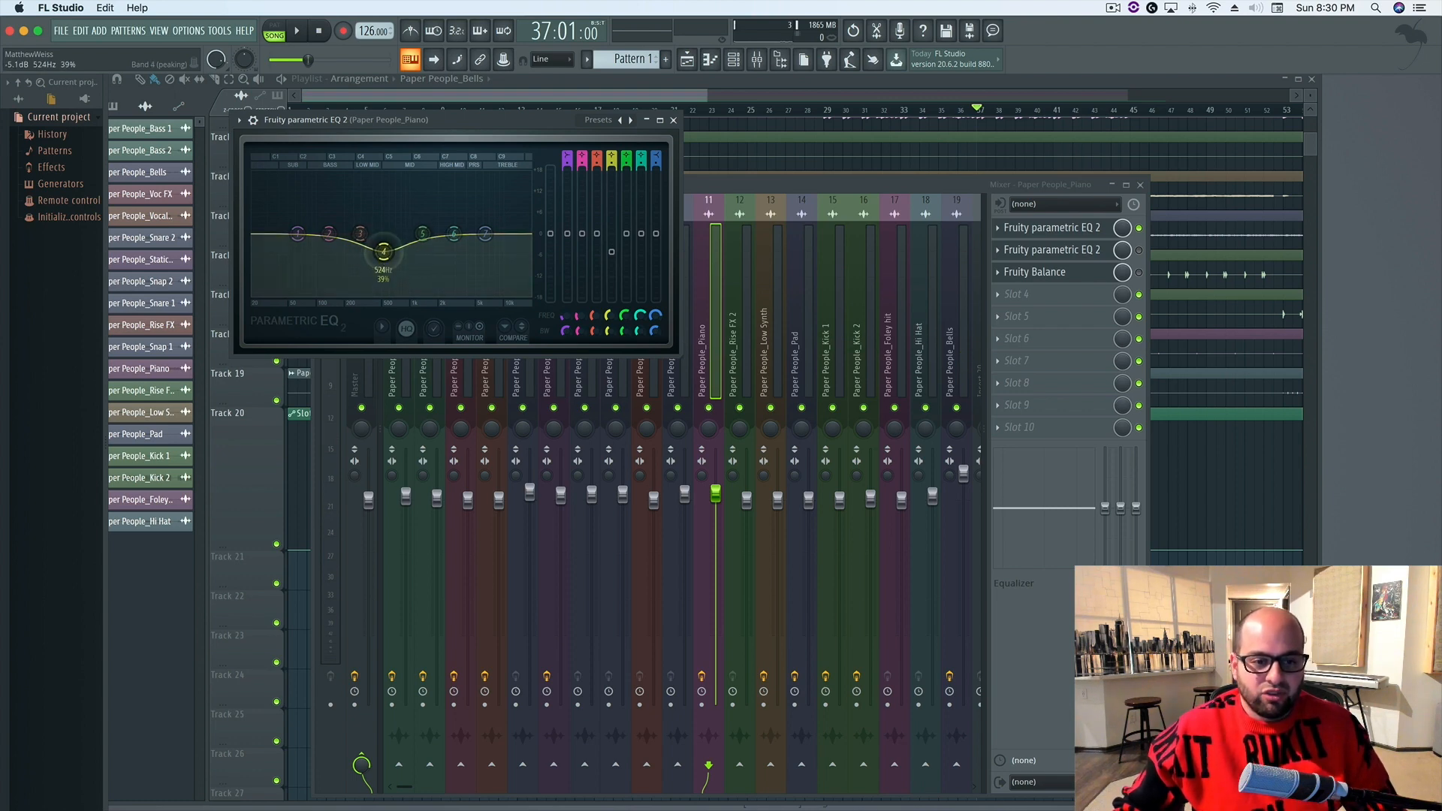
Change the Piano EQ's band 4 to a boost of about 1.8 dB at 508 Hz, listening in the mix
{"action": "left_click_drag", "start_coordinate": [383, 235], "coordinate": [385, 223]}
{"action": "key", "text": "space"}
{"action": "key", "text": "space"}
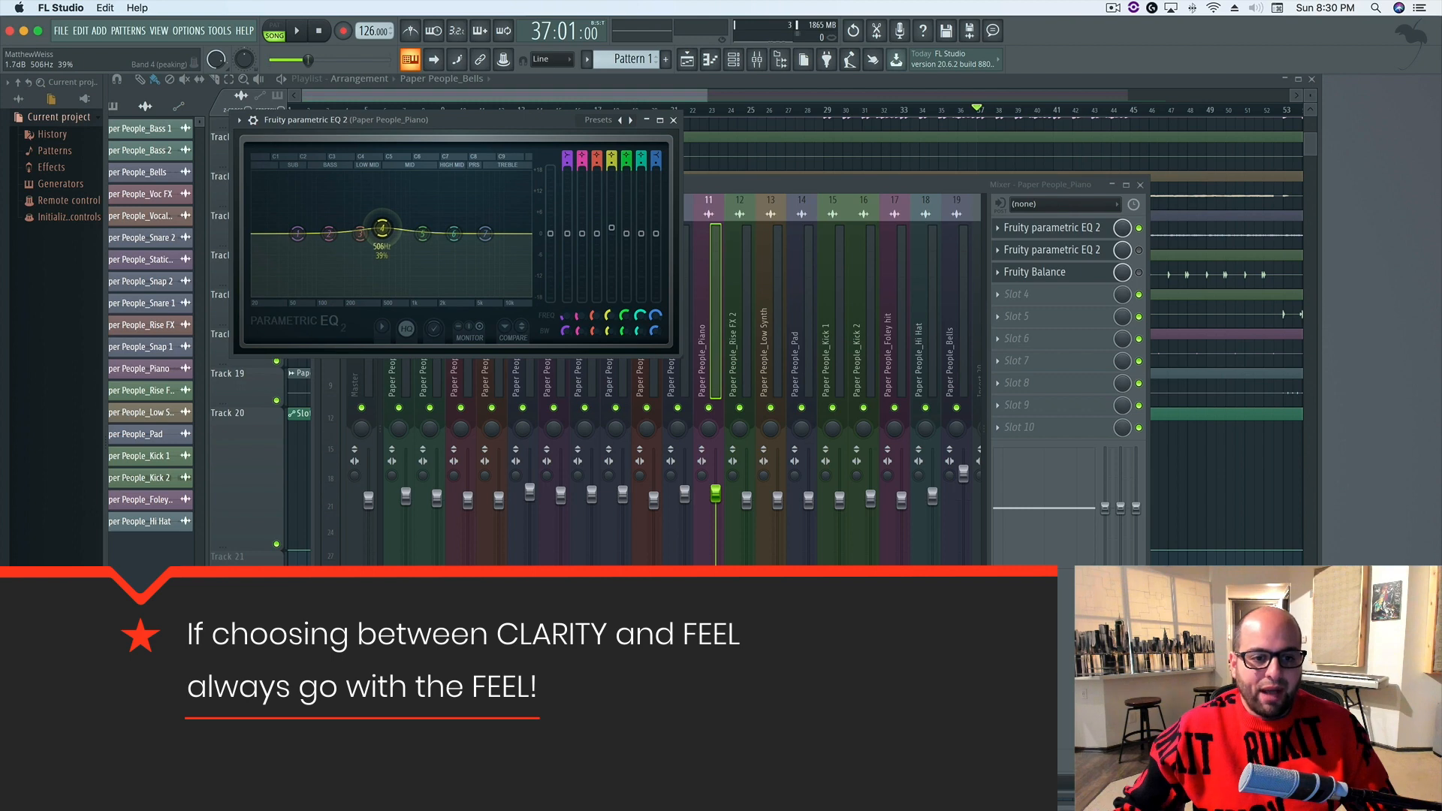
{"action": "left_click_drag", "start_coordinate": [381, 226], "coordinate": [382, 227]}
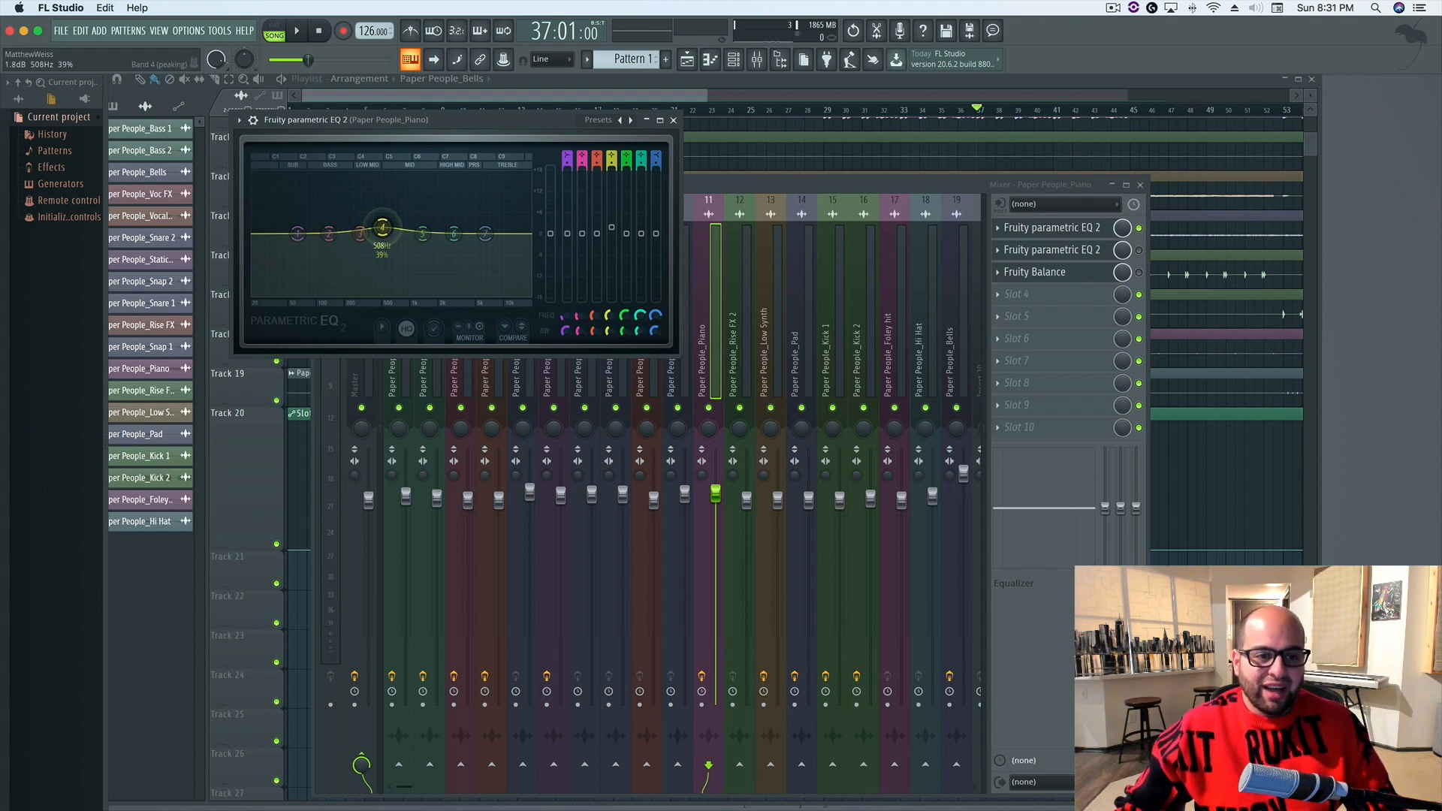
Fine-tune the Piano's band 4 boost while the mix plays, easing the gain slightly and settling near 498 Hz
{"action": "key", "text": "space"}
{"action": "left_click_drag", "start_coordinate": [390, 239], "coordinate": [382, 228]}
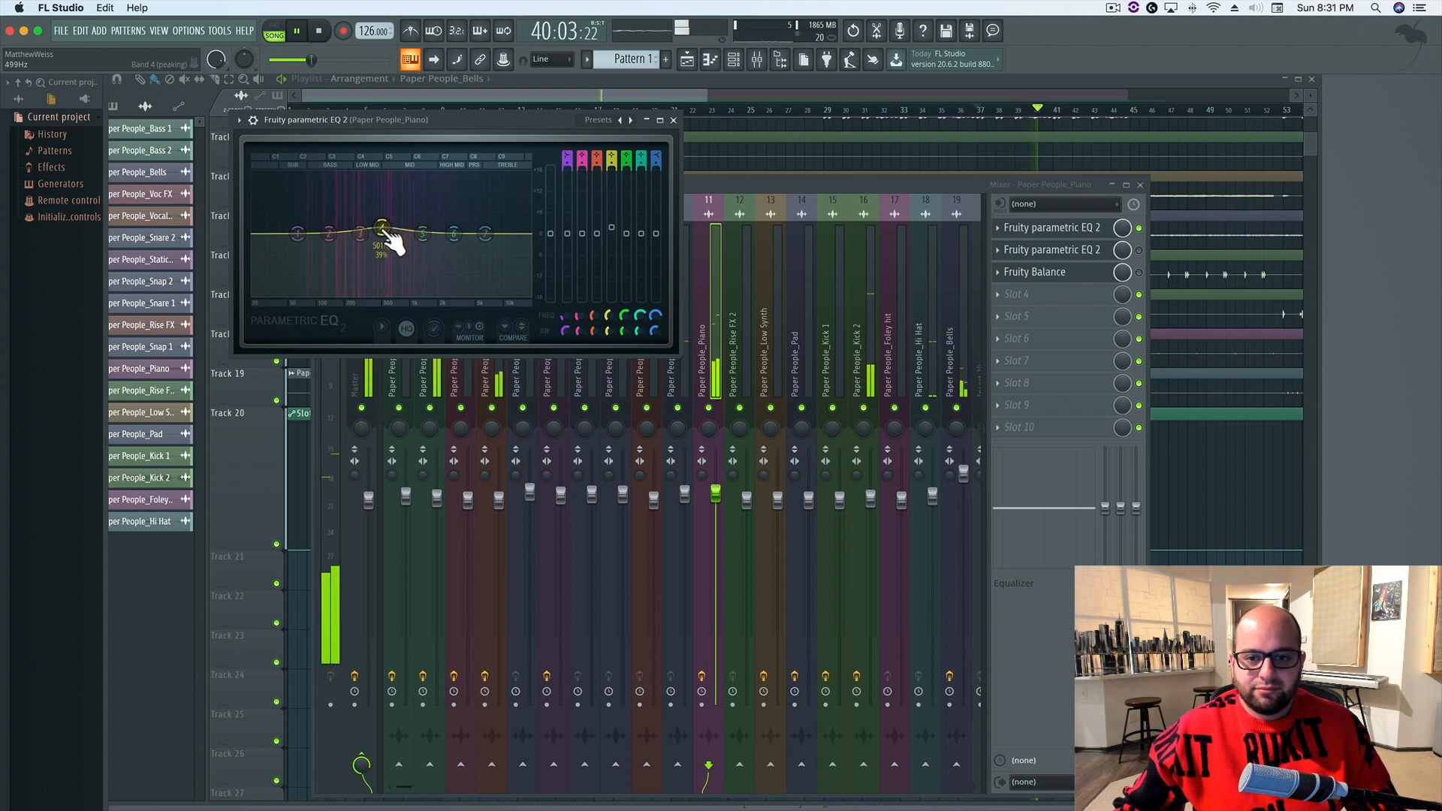
{"action": "left_click_drag", "start_coordinate": [382, 227], "coordinate": [381, 230]}
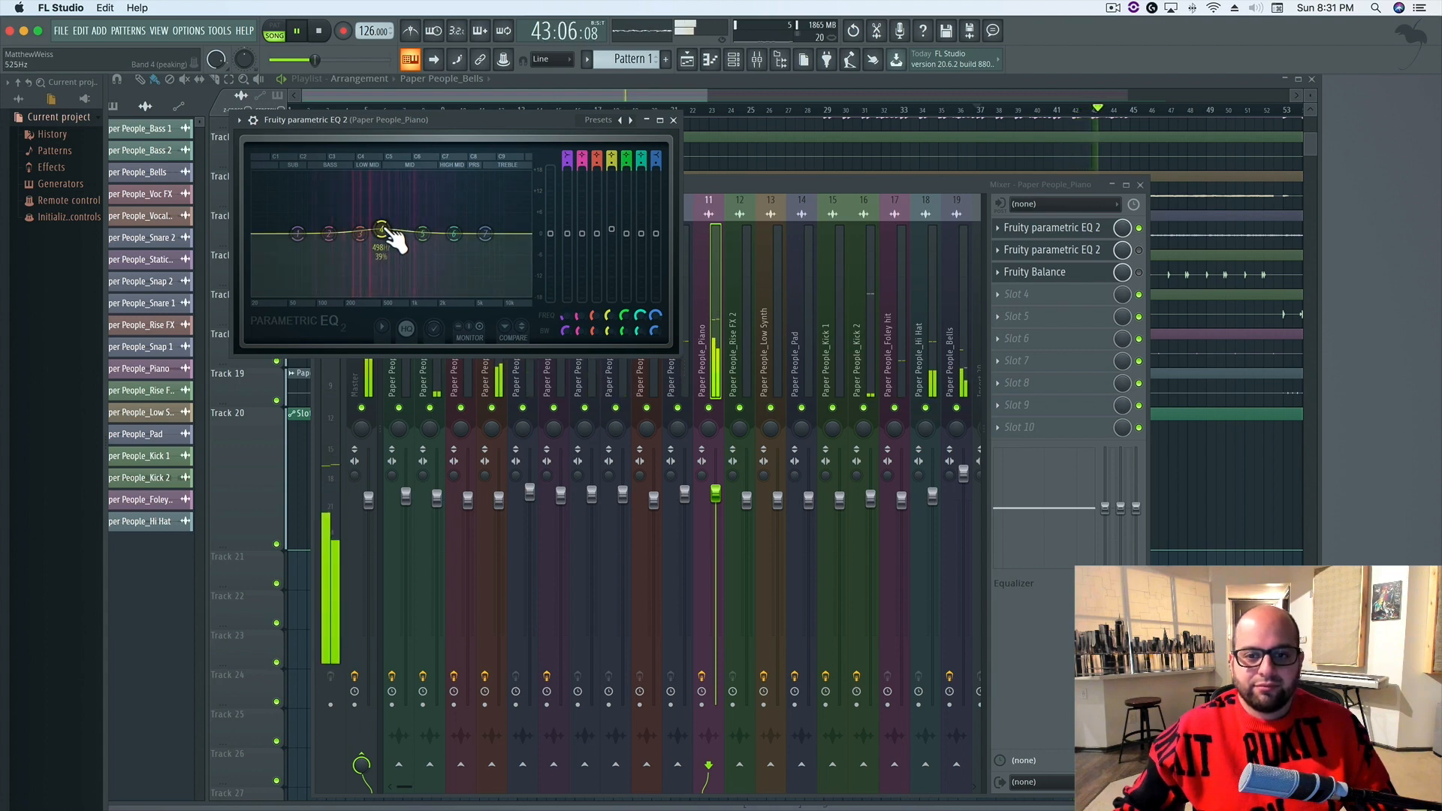
{"action": "key", "text": "space"}
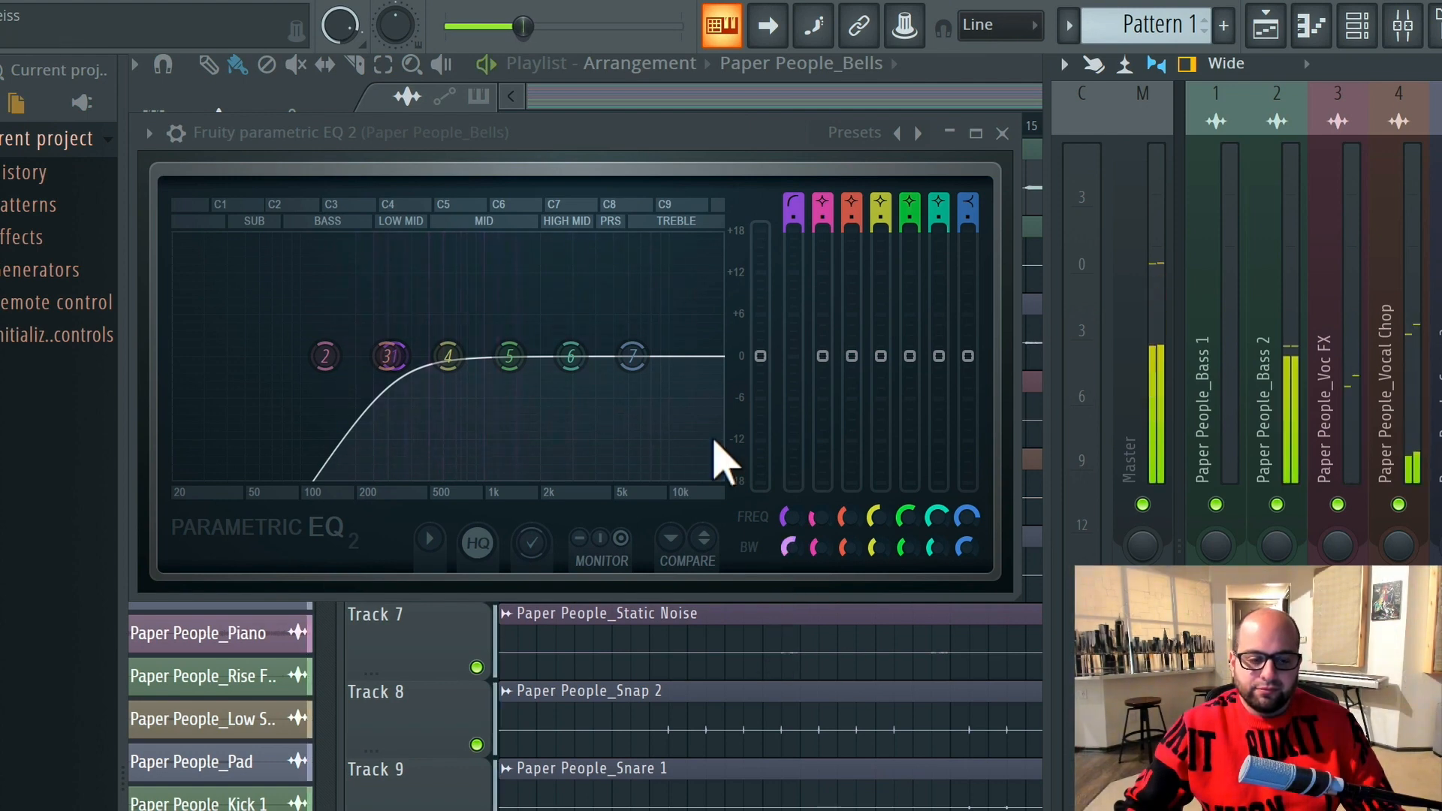
Boost band 6 of the Bells EQ by about 13 dB at 6377 Hz
{"action": "left_click_drag", "start_coordinate": [571, 356], "coordinate": [634, 250]}
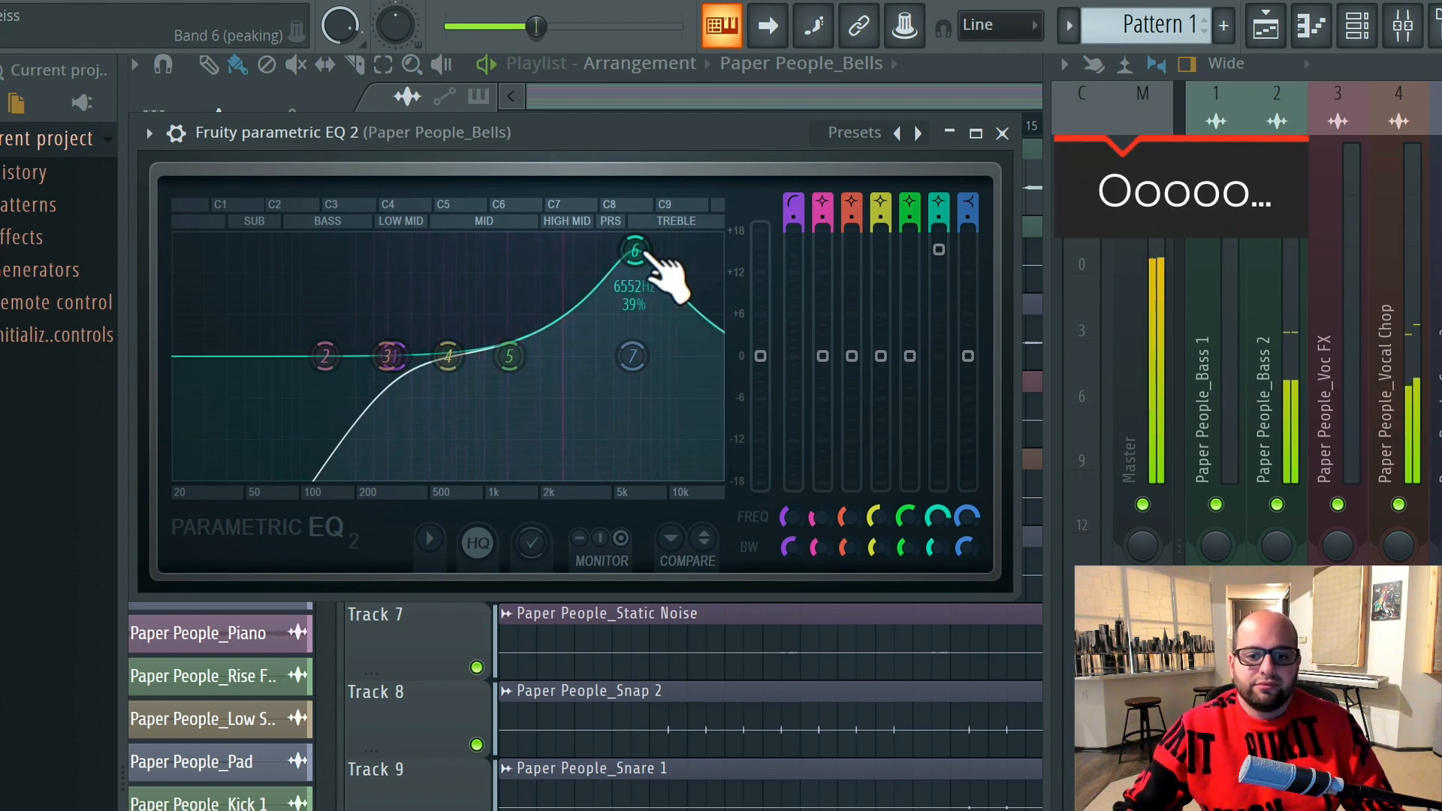
{"action": "left_click_drag", "start_coordinate": [645, 256], "coordinate": [641, 260]}
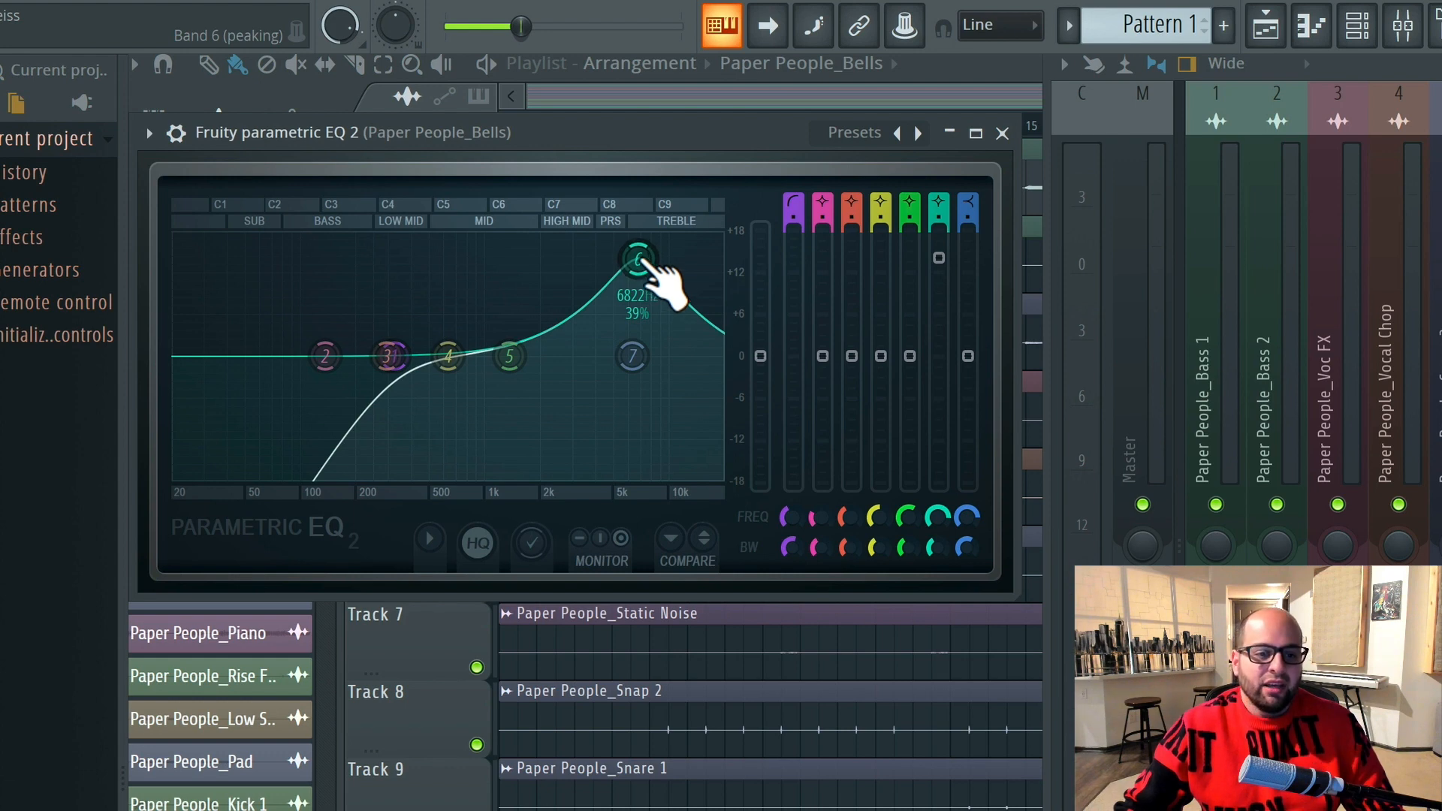
{"action": "left_click_drag", "start_coordinate": [638, 259], "coordinate": [637, 262]}
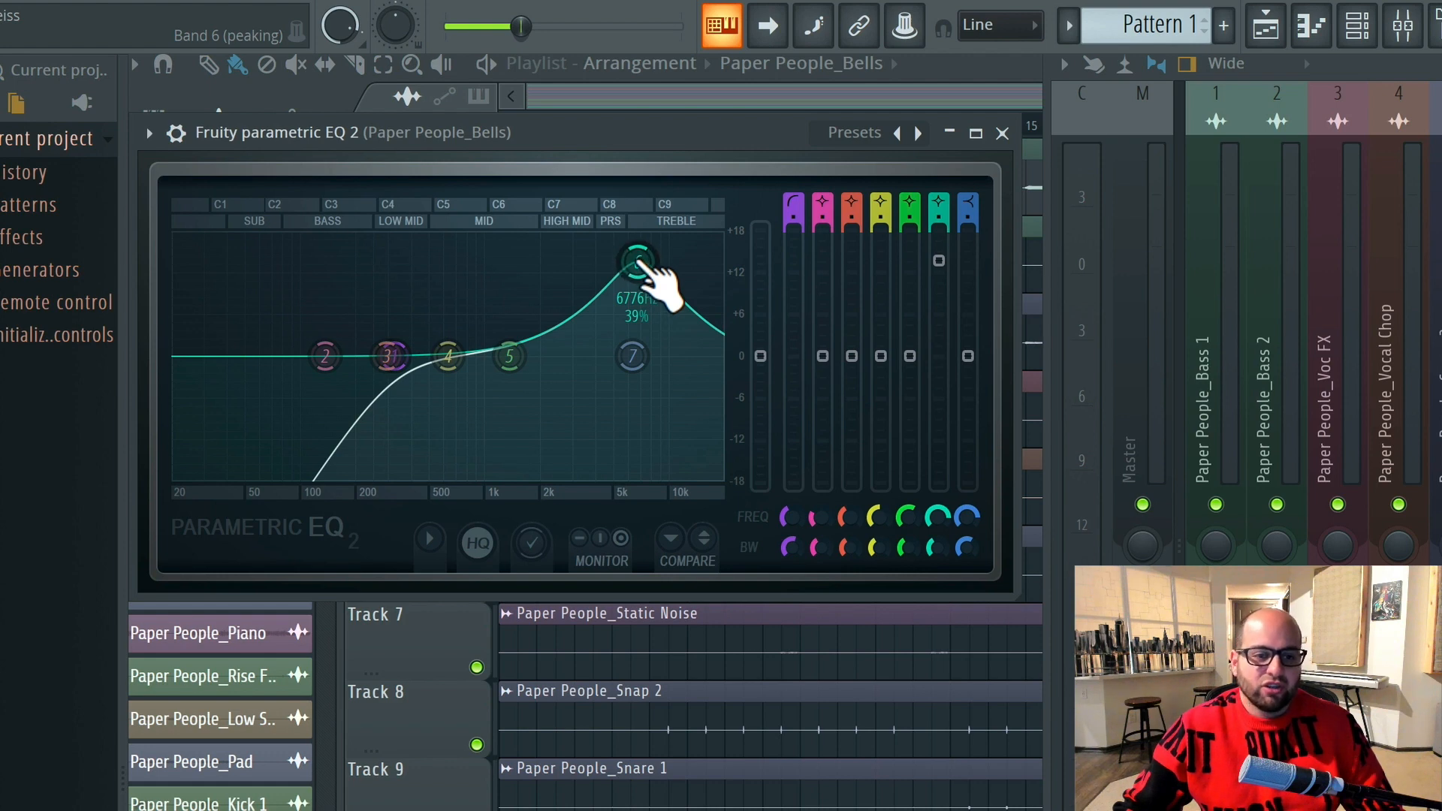
{"action": "left_click_drag", "start_coordinate": [637, 263], "coordinate": [640, 272]}
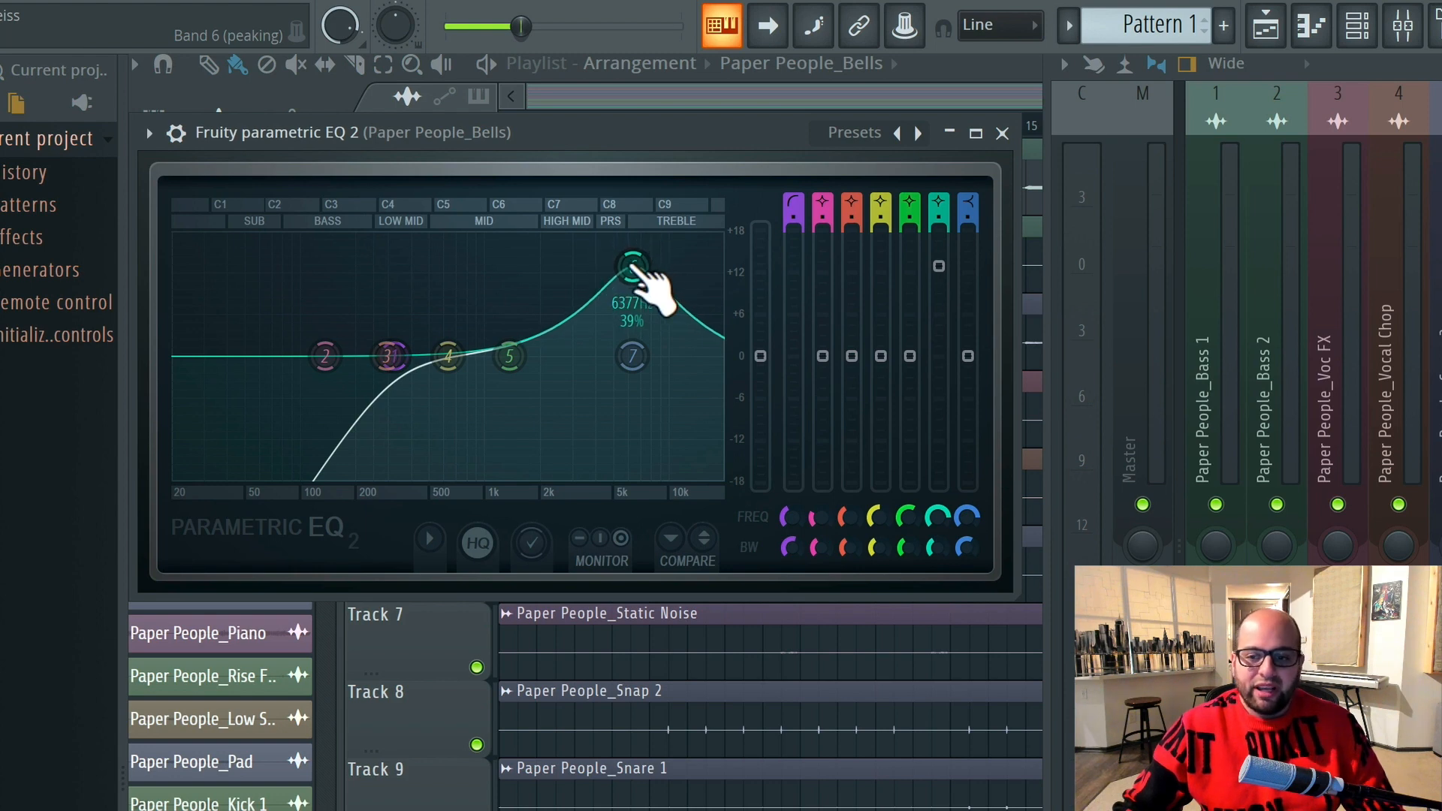
Boost the Bells EQ's band 6 by about 3 dB and band 7 by about 8 dB, comparing before and after in the mix
{"action": "left_click_drag", "start_coordinate": [635, 267], "coordinate": [618, 301]}
{"action": "left_click", "coordinate": [633, 355]}
{"action": "key", "text": "space"}
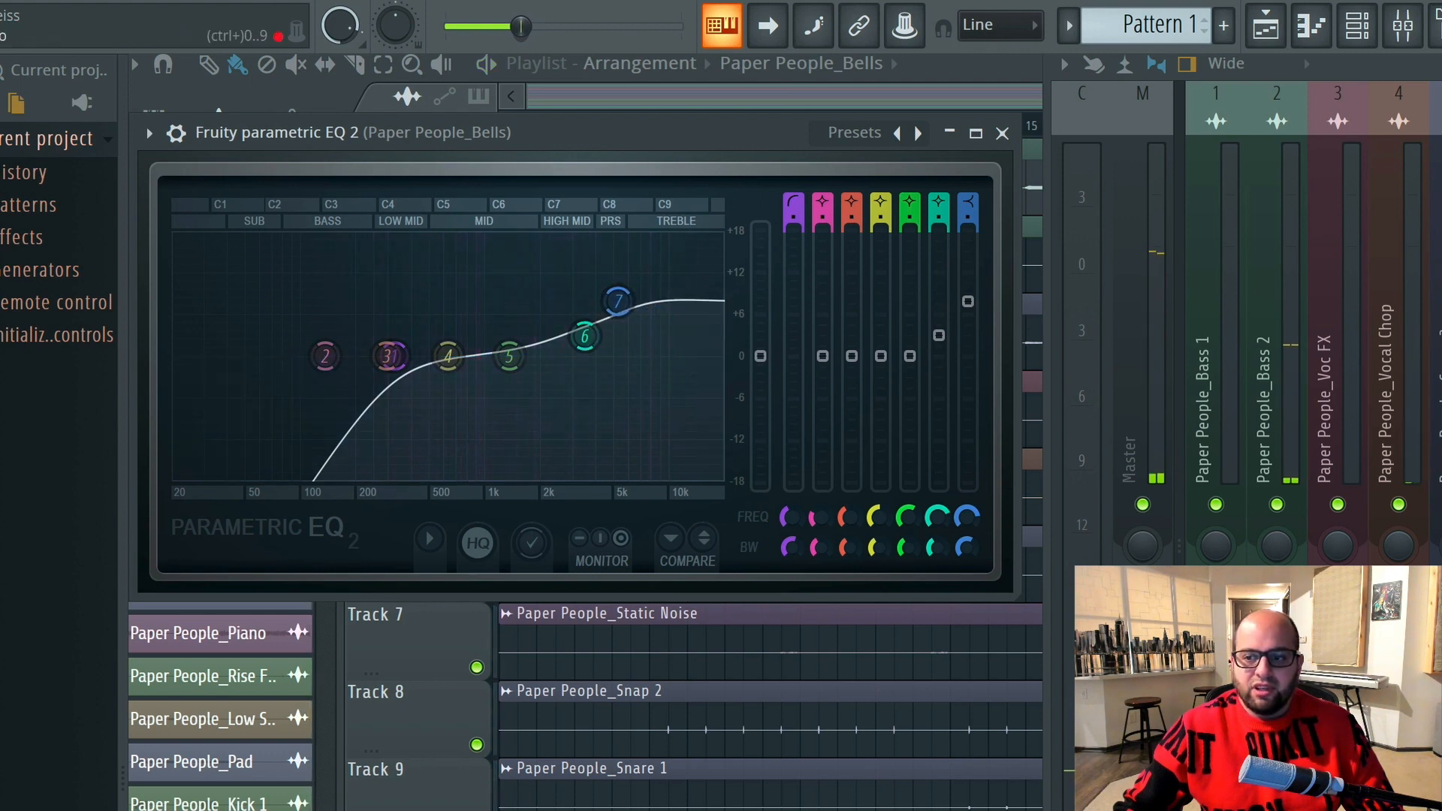
{"action": "key", "text": "space"}
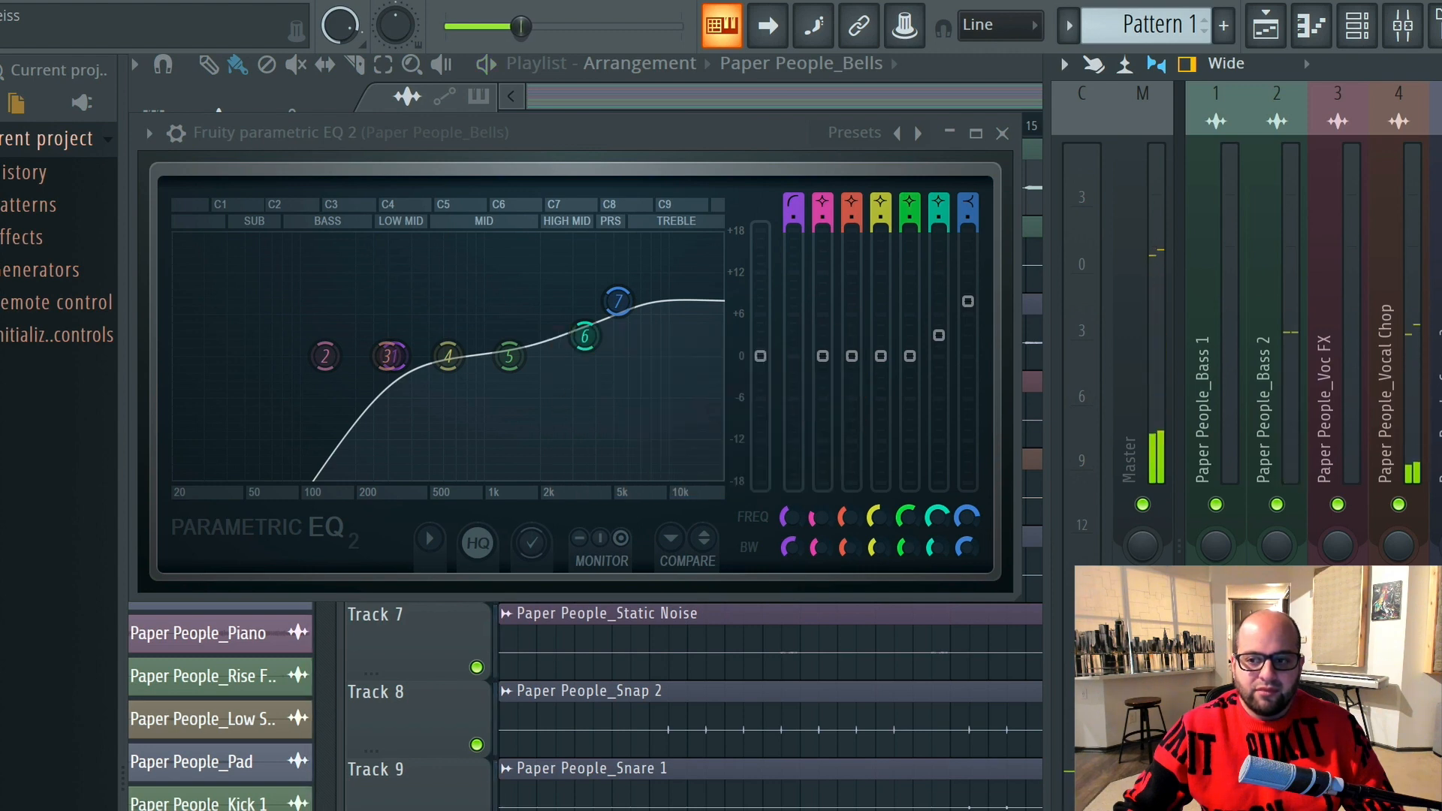
{"action": "key", "text": "space"}
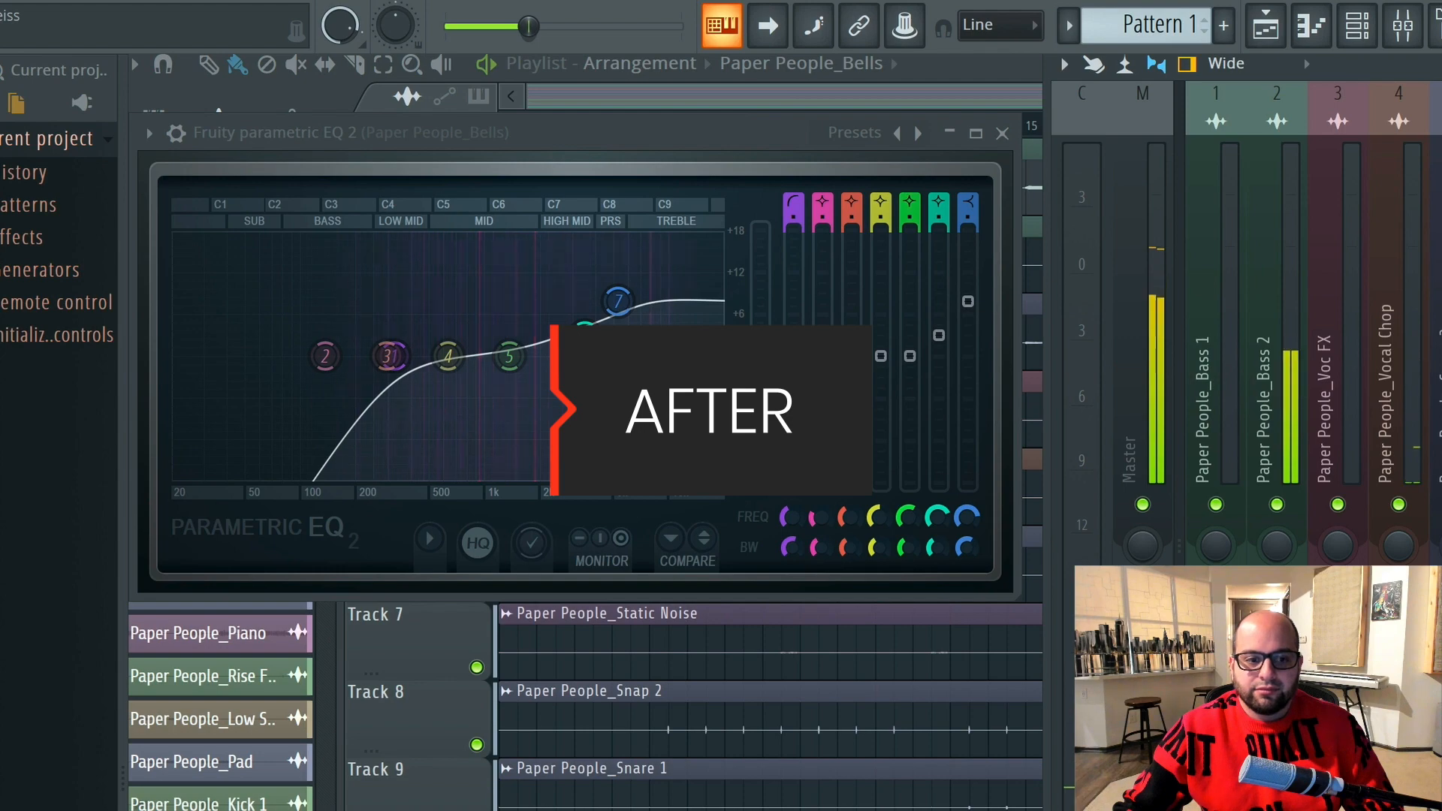
{"action": "key", "text": "space"}
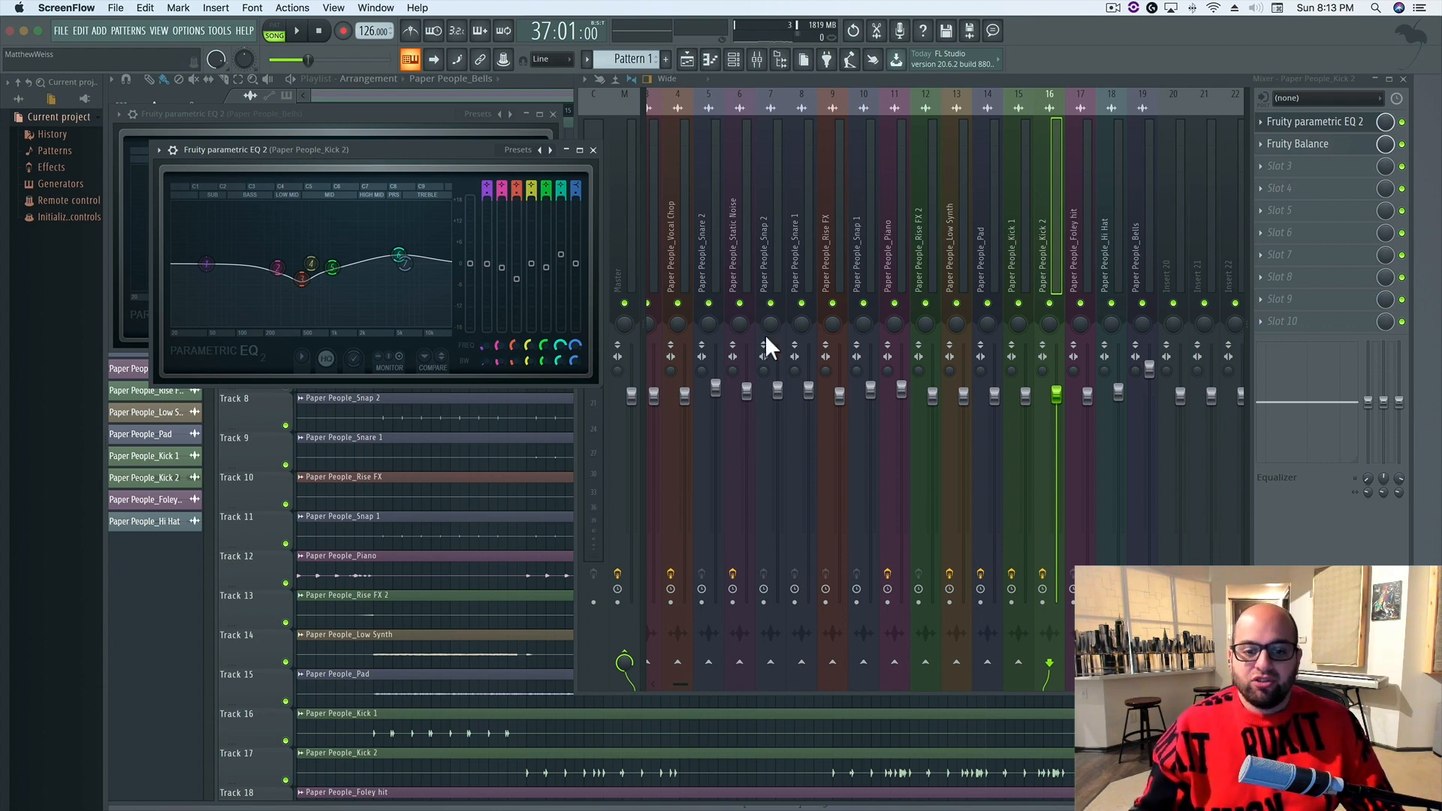
Enlarge the Kick 2 EQ window and audition the existing curve while the mix plays
{"action": "left_click", "coordinate": [1176, 70]}
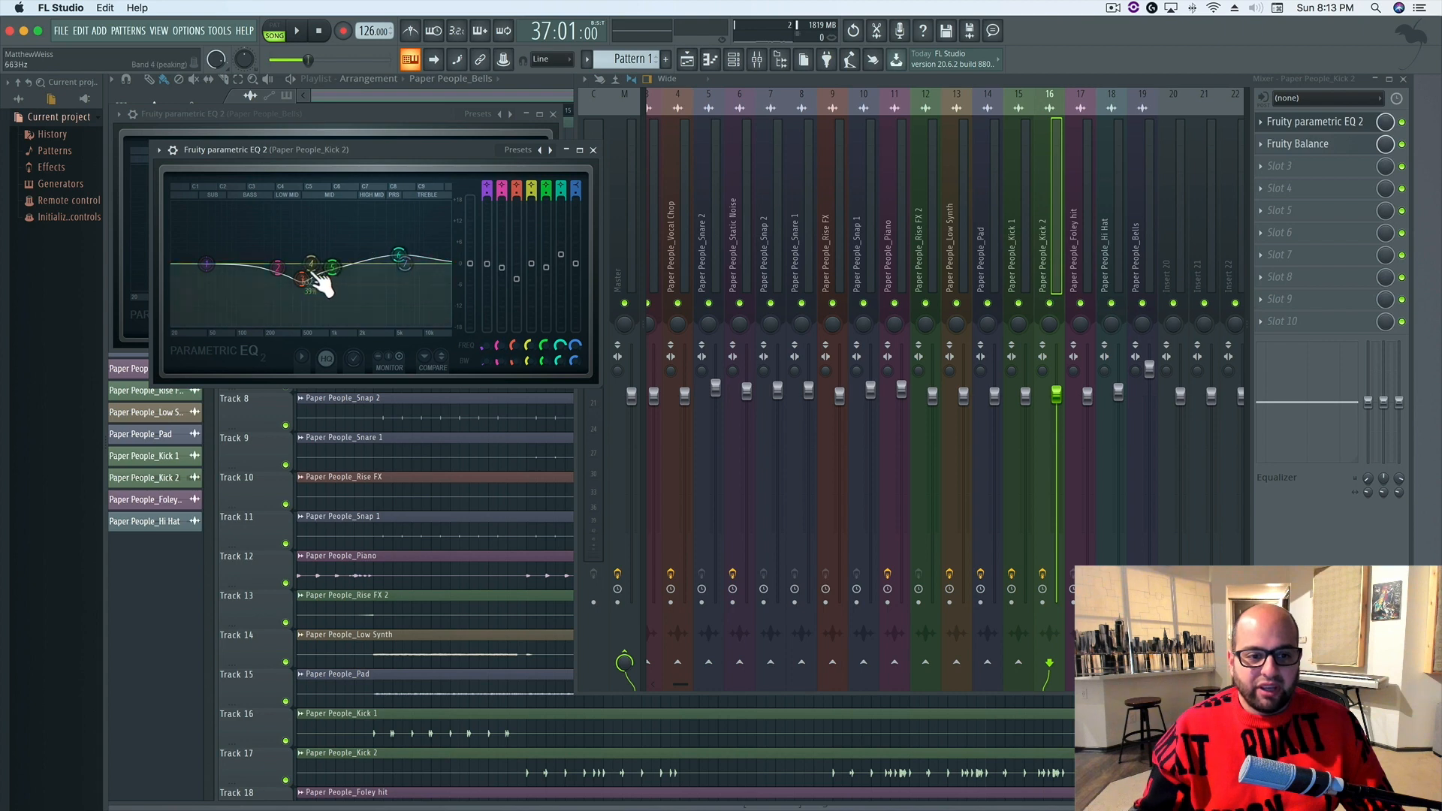
{"action": "left_click_drag", "start_coordinate": [606, 391], "coordinate": [863, 564]}
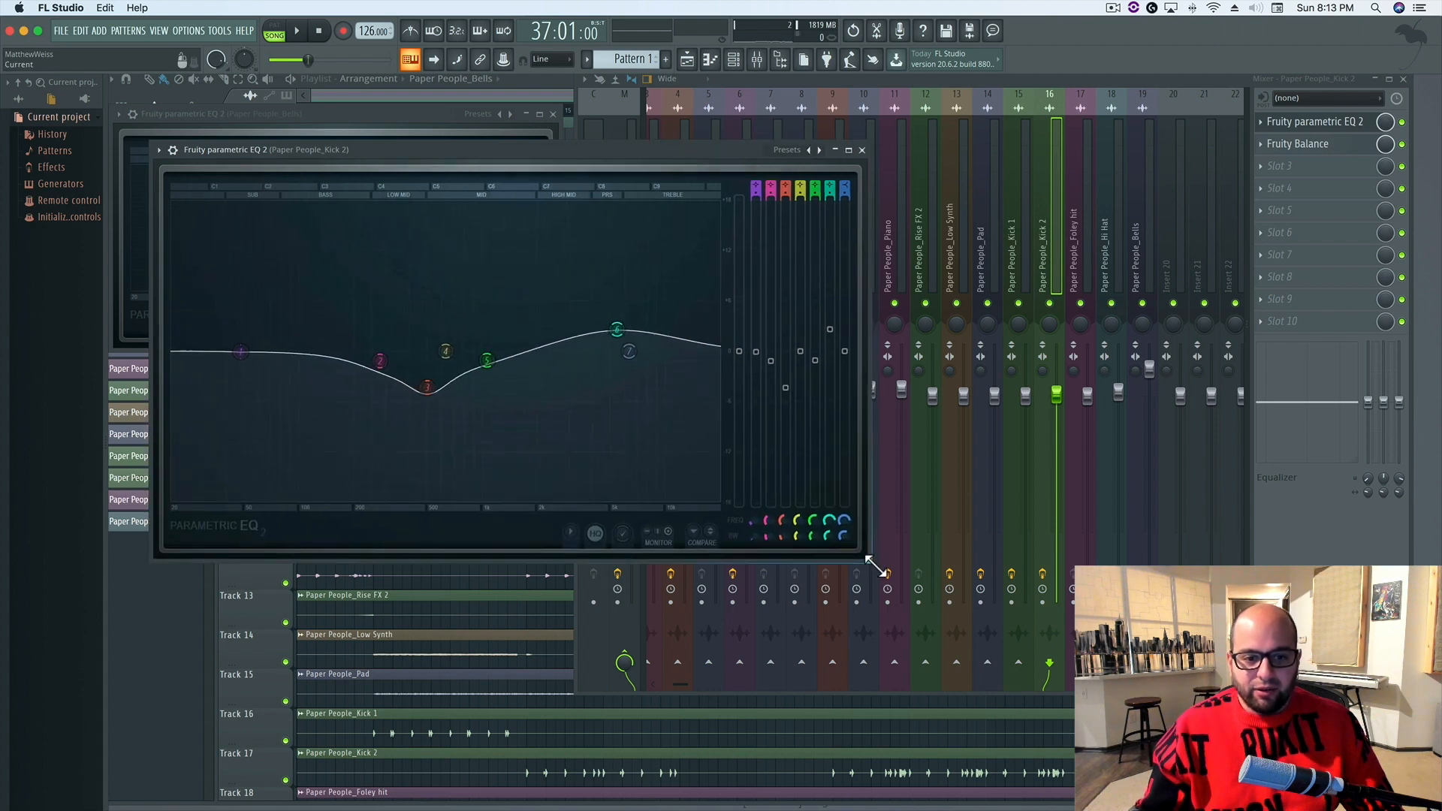
{"action": "key", "text": "space"}
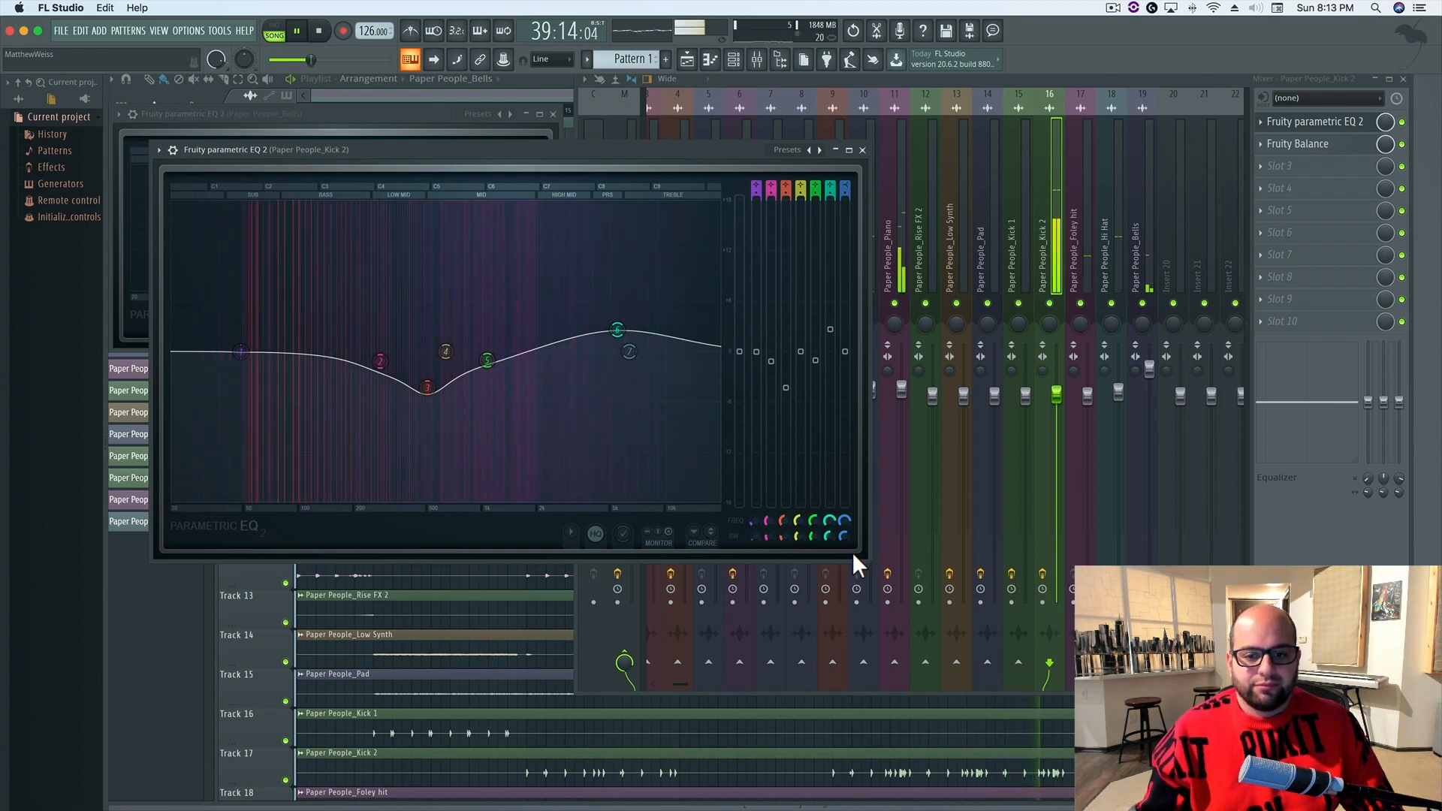
{"action": "key", "text": "space"}
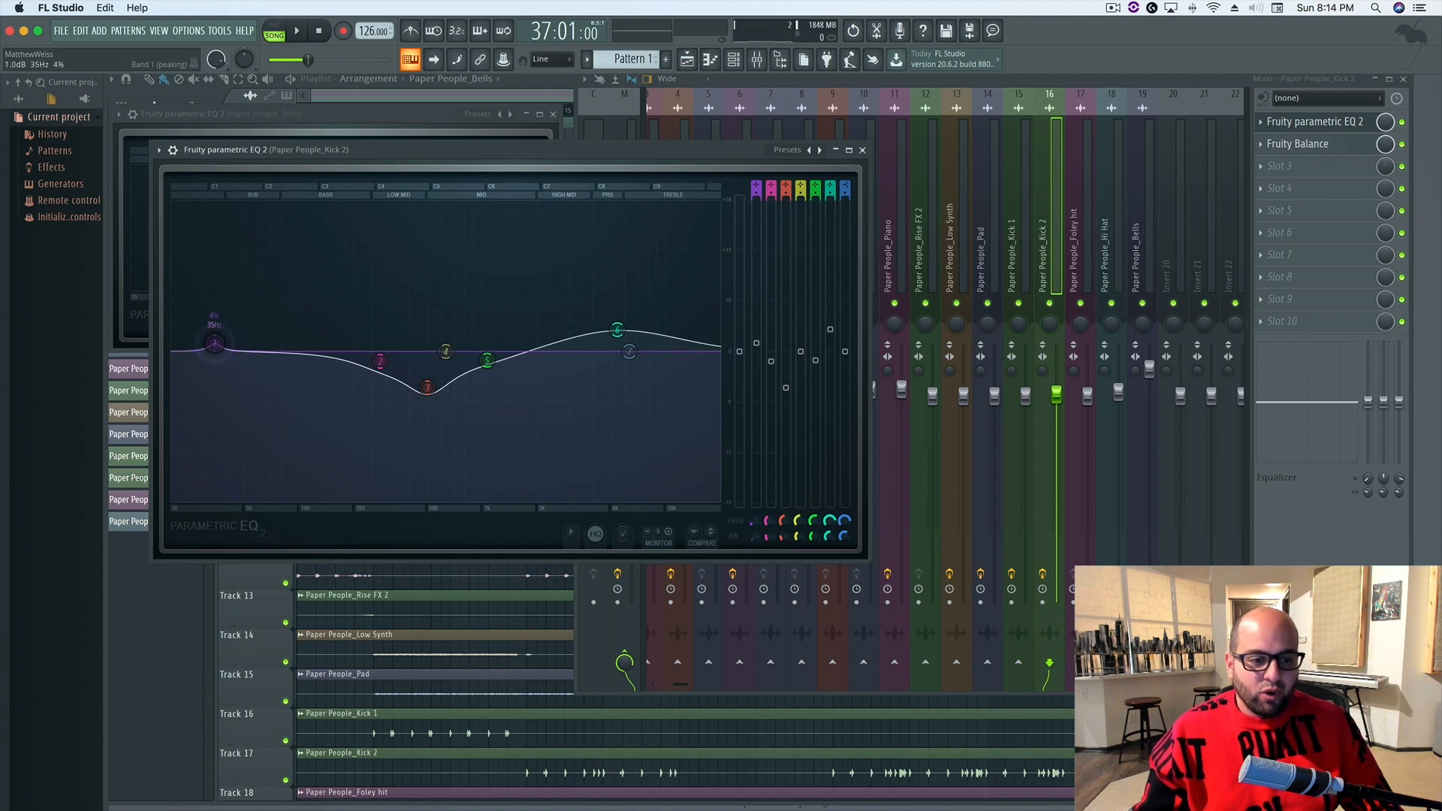
Raise the Kick 2 EQ's band 1 to a narrow boost of about 15.6 dB near 48 Hz while the mix plays
{"action": "left_click_drag", "start_coordinate": [214, 344], "coordinate": [223, 314]}
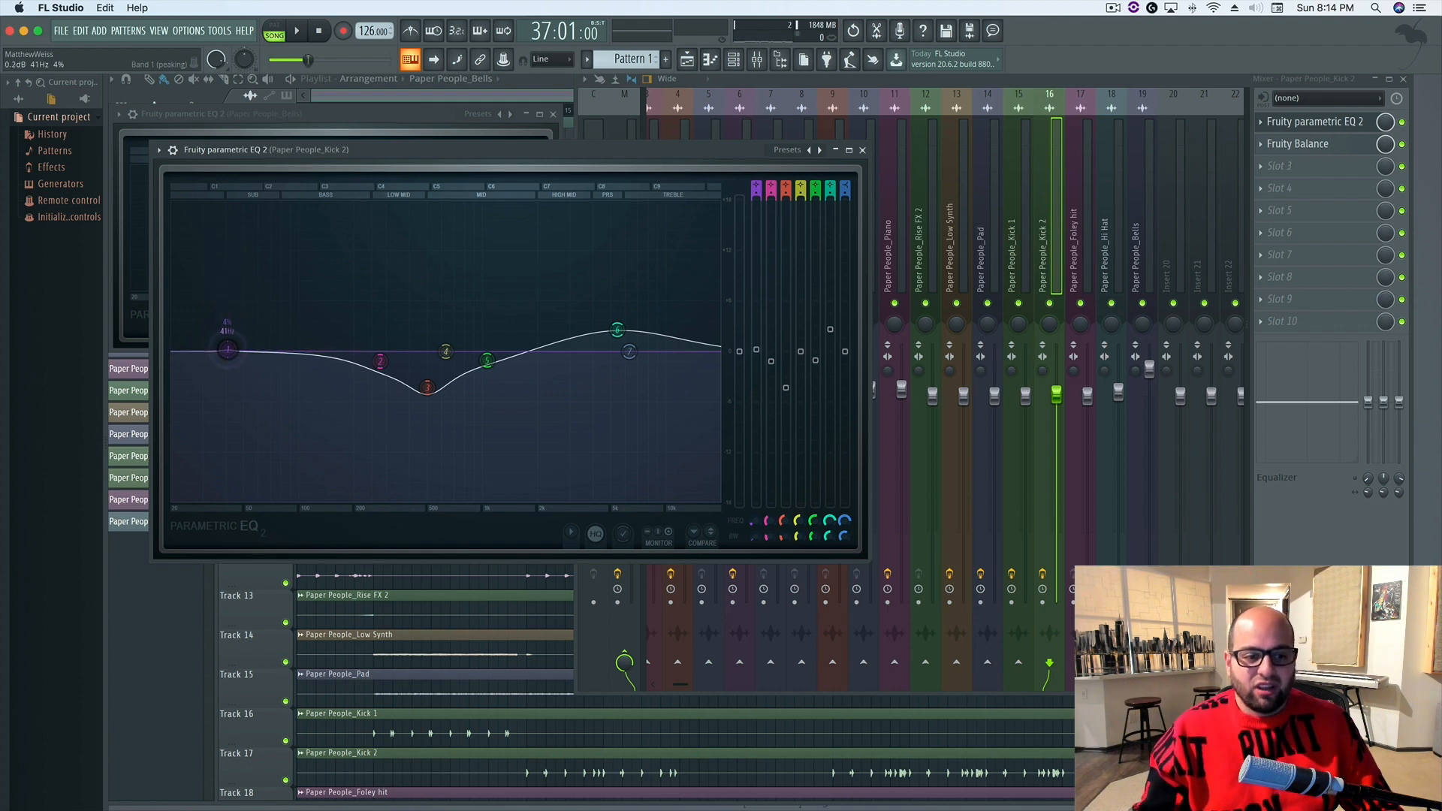
{"action": "key", "text": "space"}
{"action": "left_click_drag", "start_coordinate": [289, 293], "coordinate": [239, 220]}
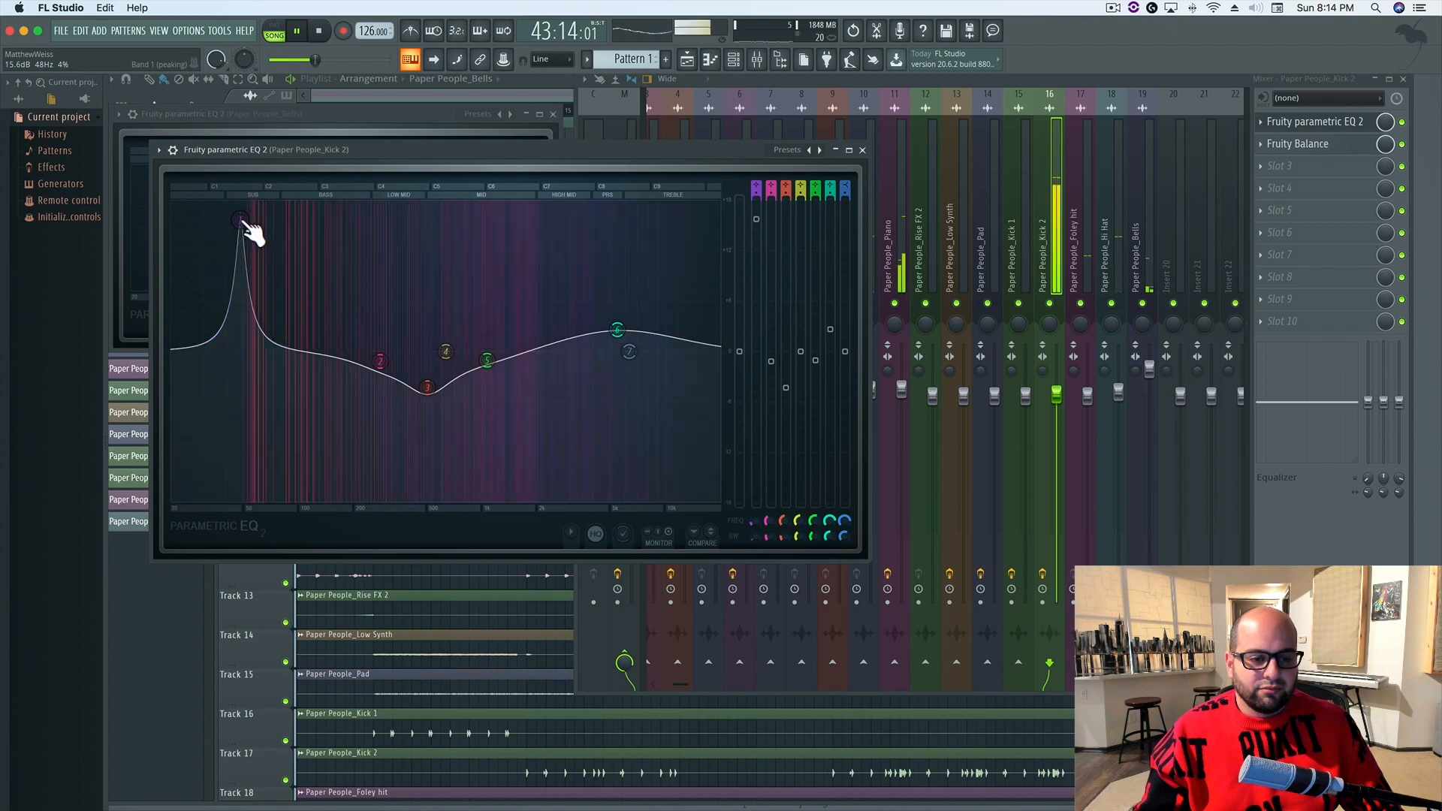
{"action": "key", "text": "space"}
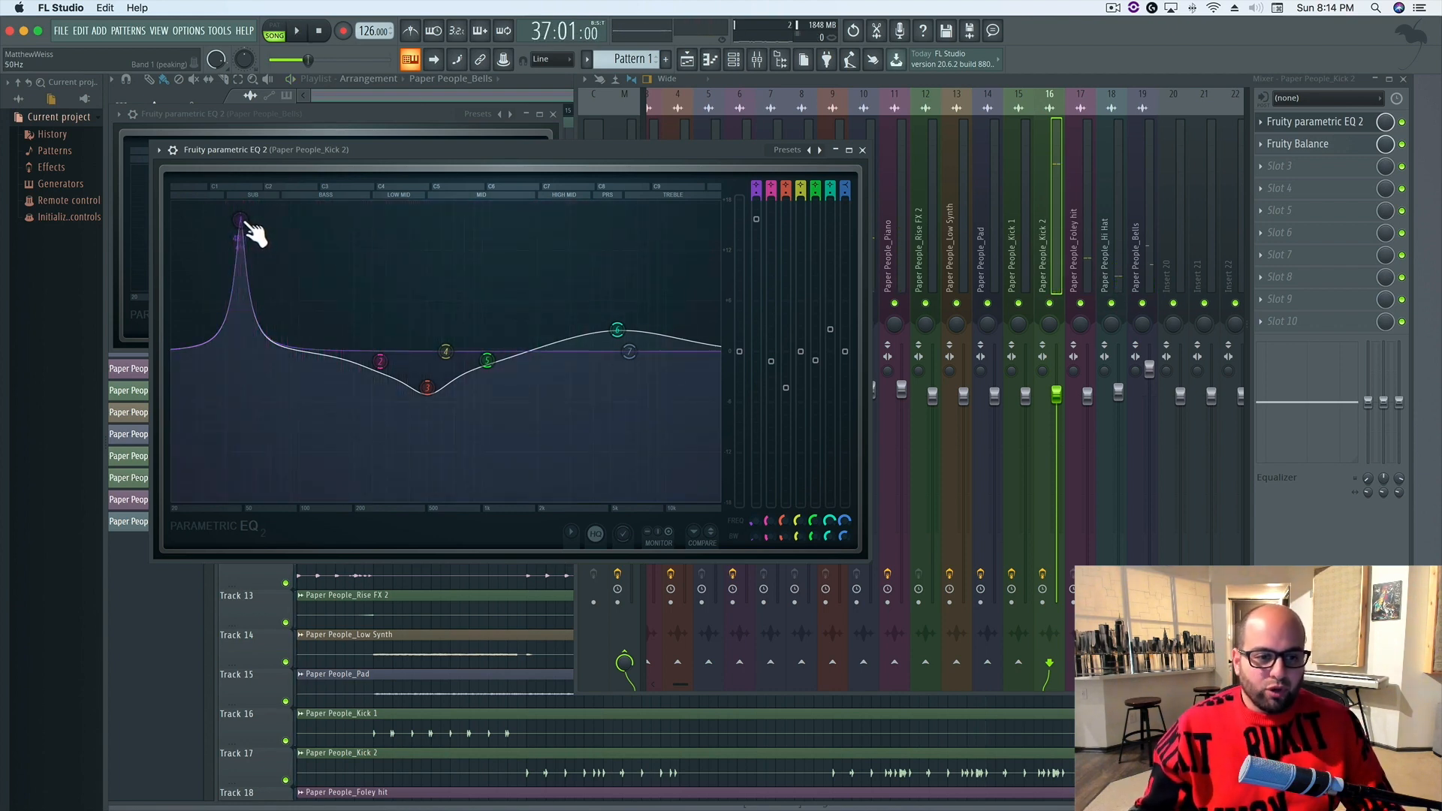
Sweep the Kick 2 EQ's band 1 boost through about 82 Hz and 61 Hz, settling near 48 Hz by ear
{"action": "left_click_drag", "start_coordinate": [241, 221], "coordinate": [286, 220]}
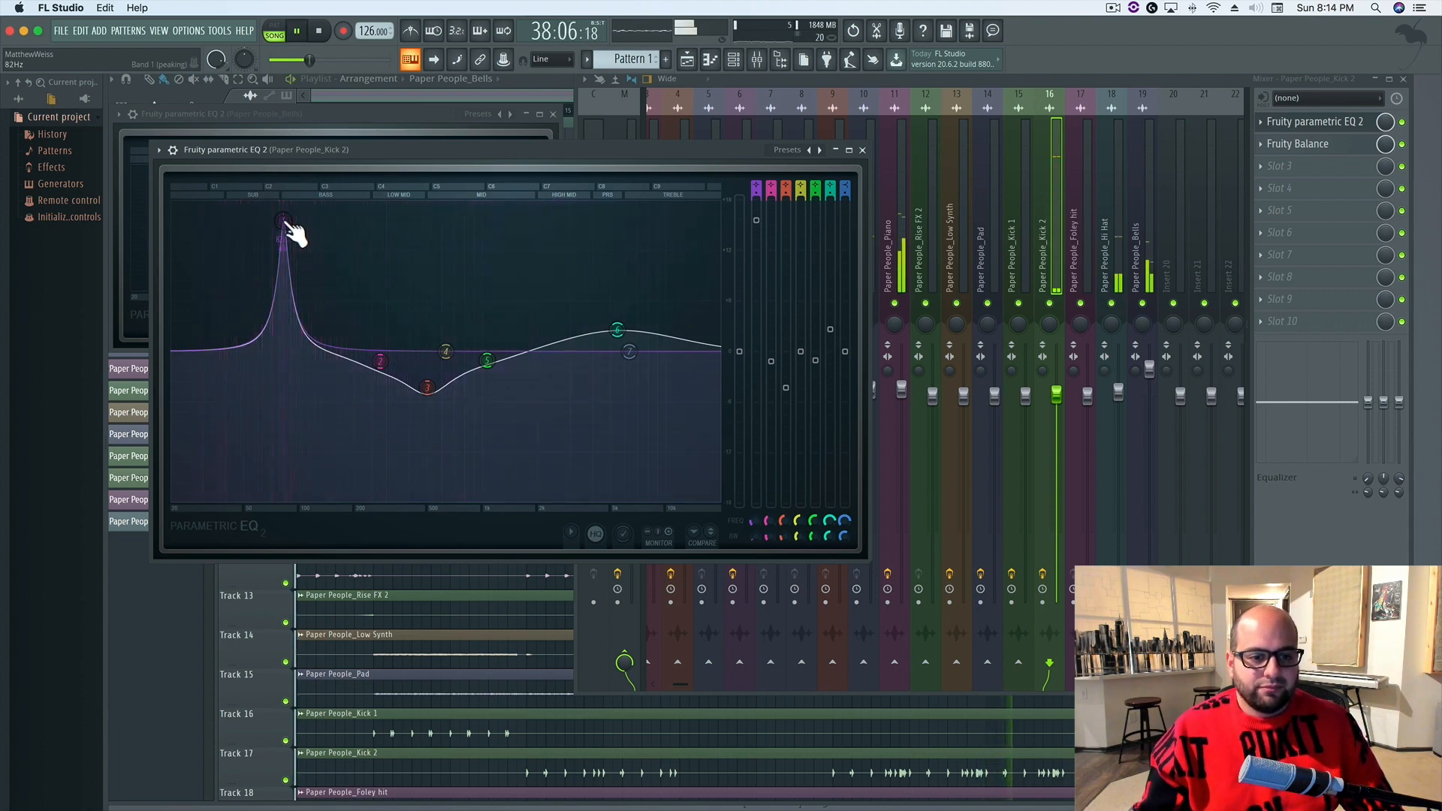
{"action": "key", "text": "space"}
{"action": "left_click_drag", "start_coordinate": [287, 223], "coordinate": [259, 223]}
{"action": "key", "text": "space"}
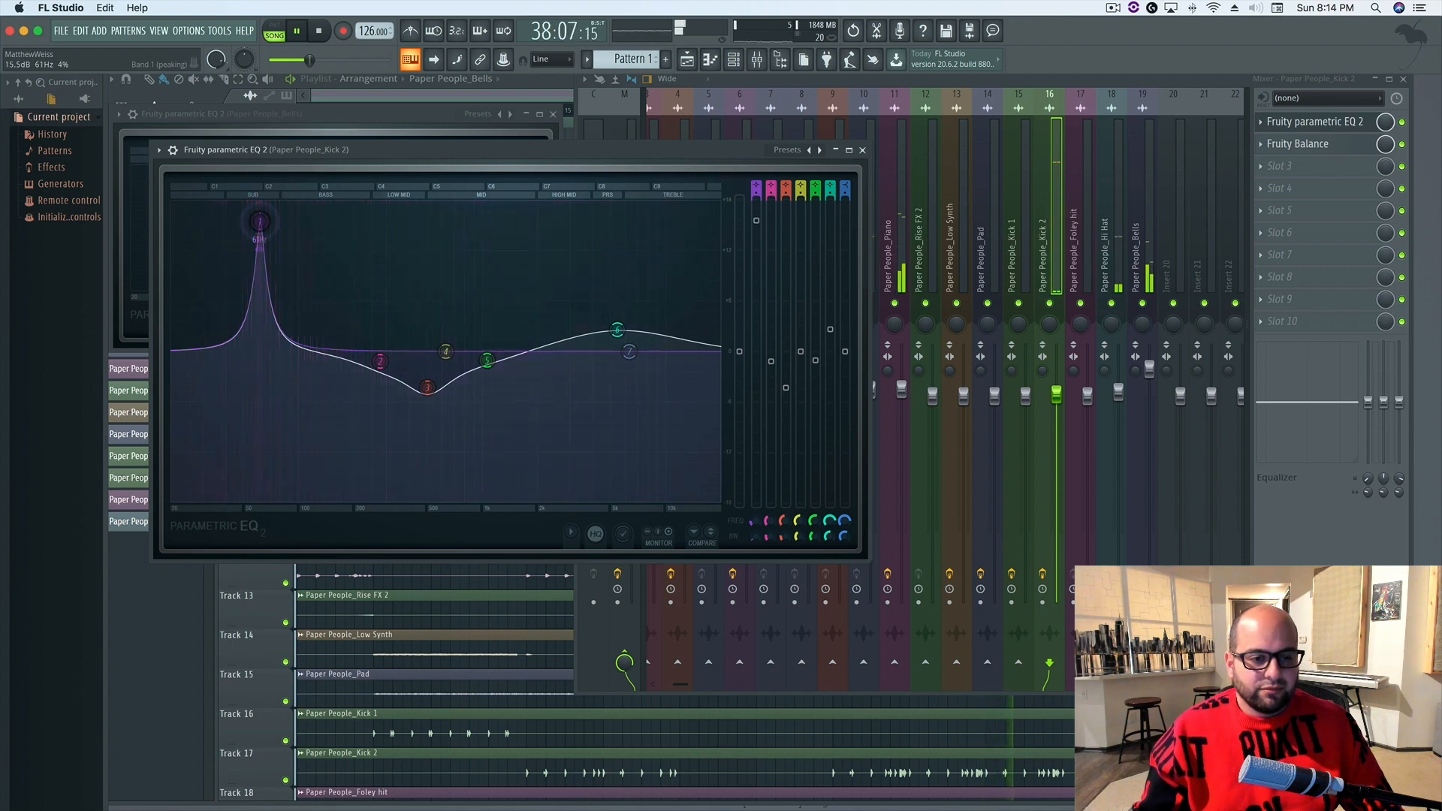
{"action": "left_click_drag", "start_coordinate": [259, 220], "coordinate": [240, 221]}
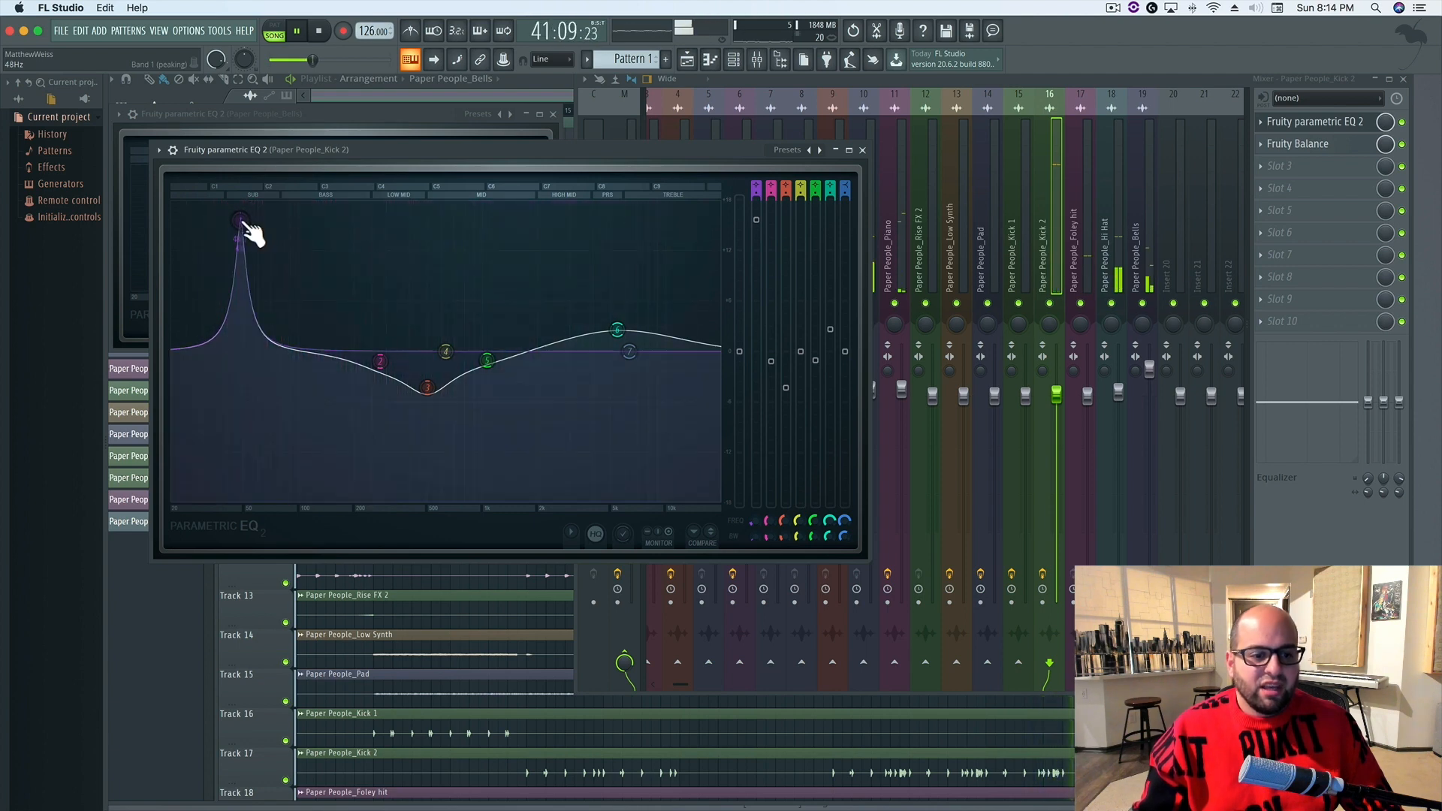
{"action": "key", "text": "space"}
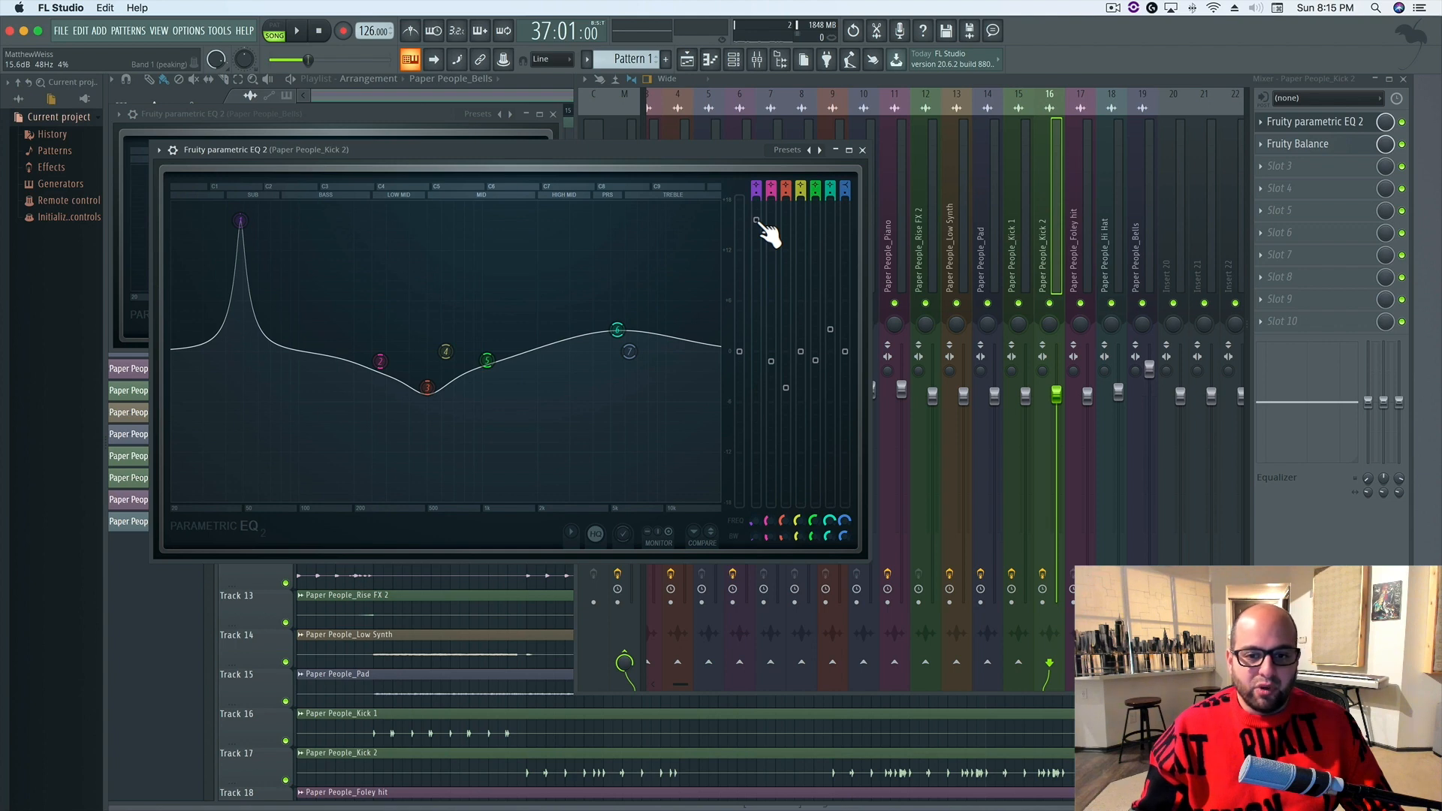
Reduce the Kick 2 EQ's band 1 gain to about 9 dB, judging the level against the playing mix
{"action": "left_click_drag", "start_coordinate": [757, 220], "coordinate": [758, 298]}
{"action": "key", "text": "space"}
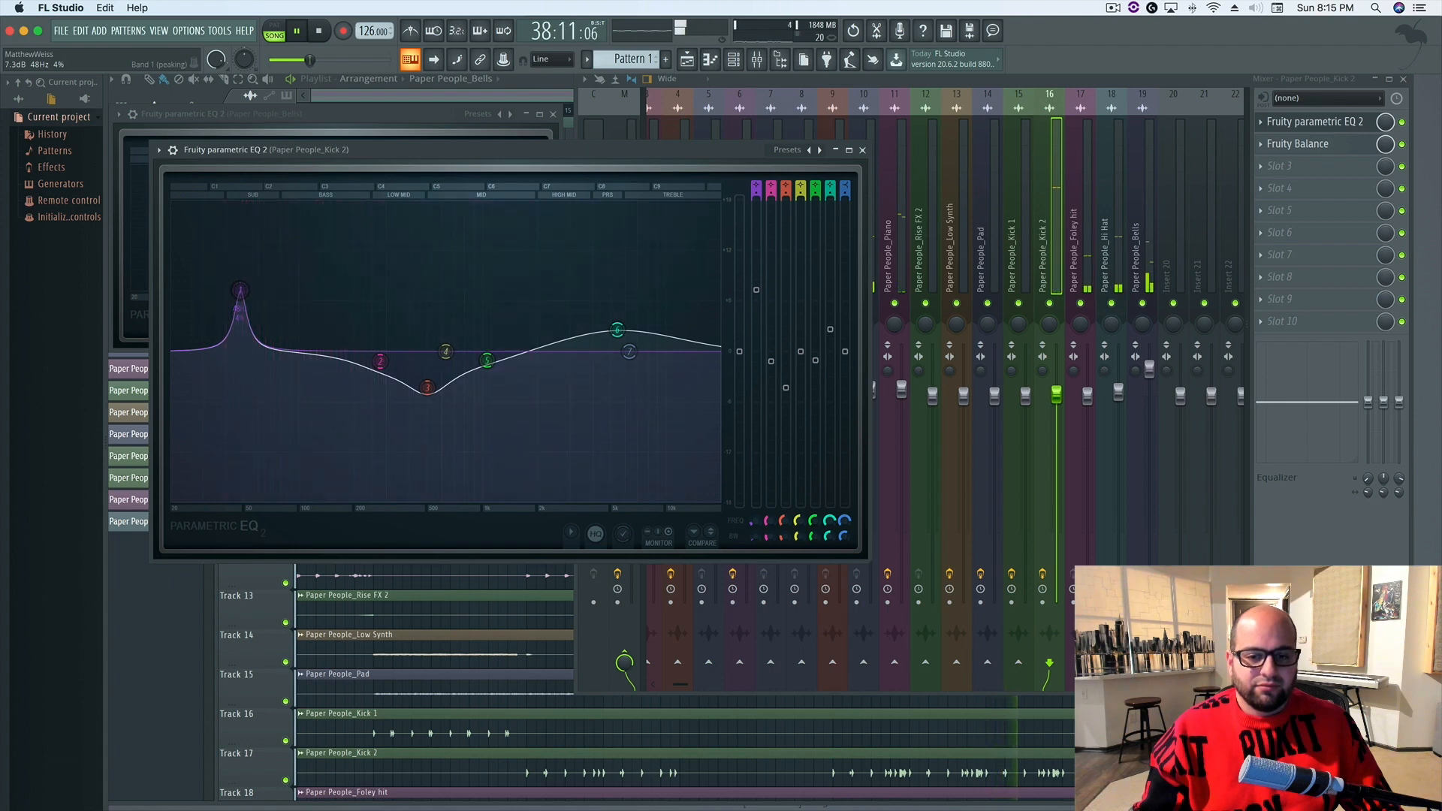
{"action": "mouse_move", "coordinate": [758, 299]}
{"action": "left_mouse_down"}
{"action": "mouse_move", "coordinate": [757, 262]}
{"action": "mouse_move", "coordinate": [756, 277]}
{"action": "left_mouse_up"}
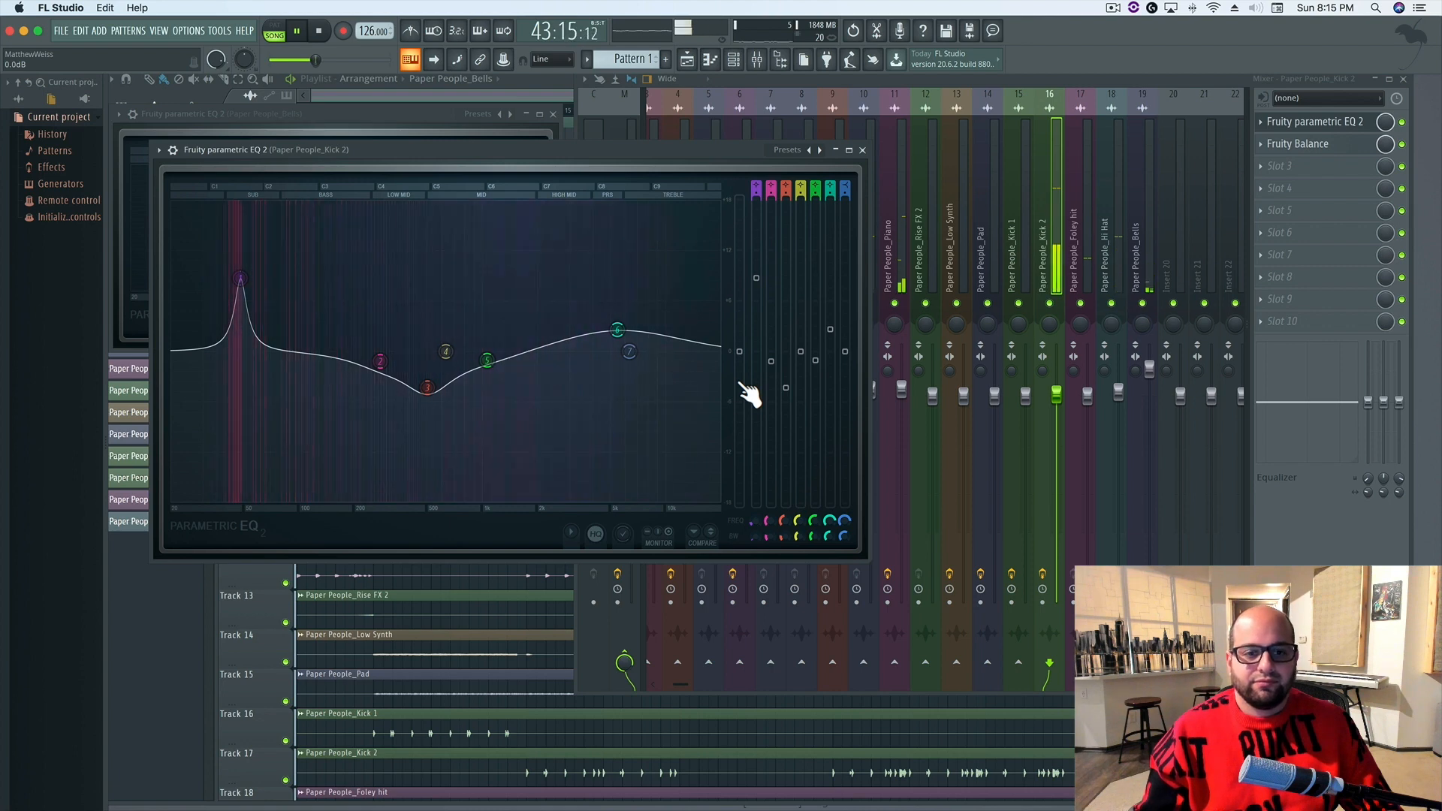
{"action": "key", "text": "space"}
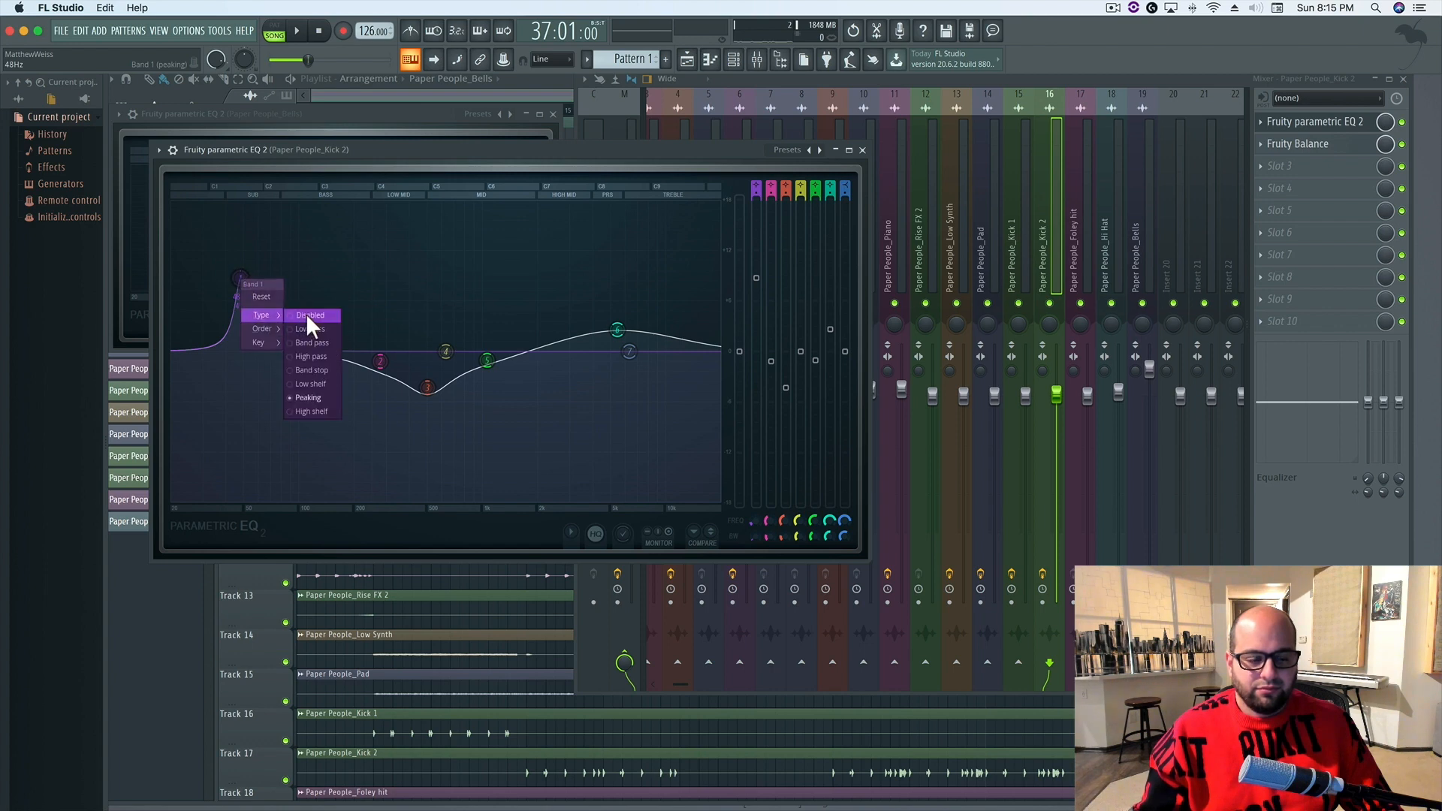
Disable the Kick 2 EQ's band 1 for a before listen, then undo that and play the boosted version
{"action": "left_click", "coordinate": [305, 314]}
{"action": "key", "text": "space"}
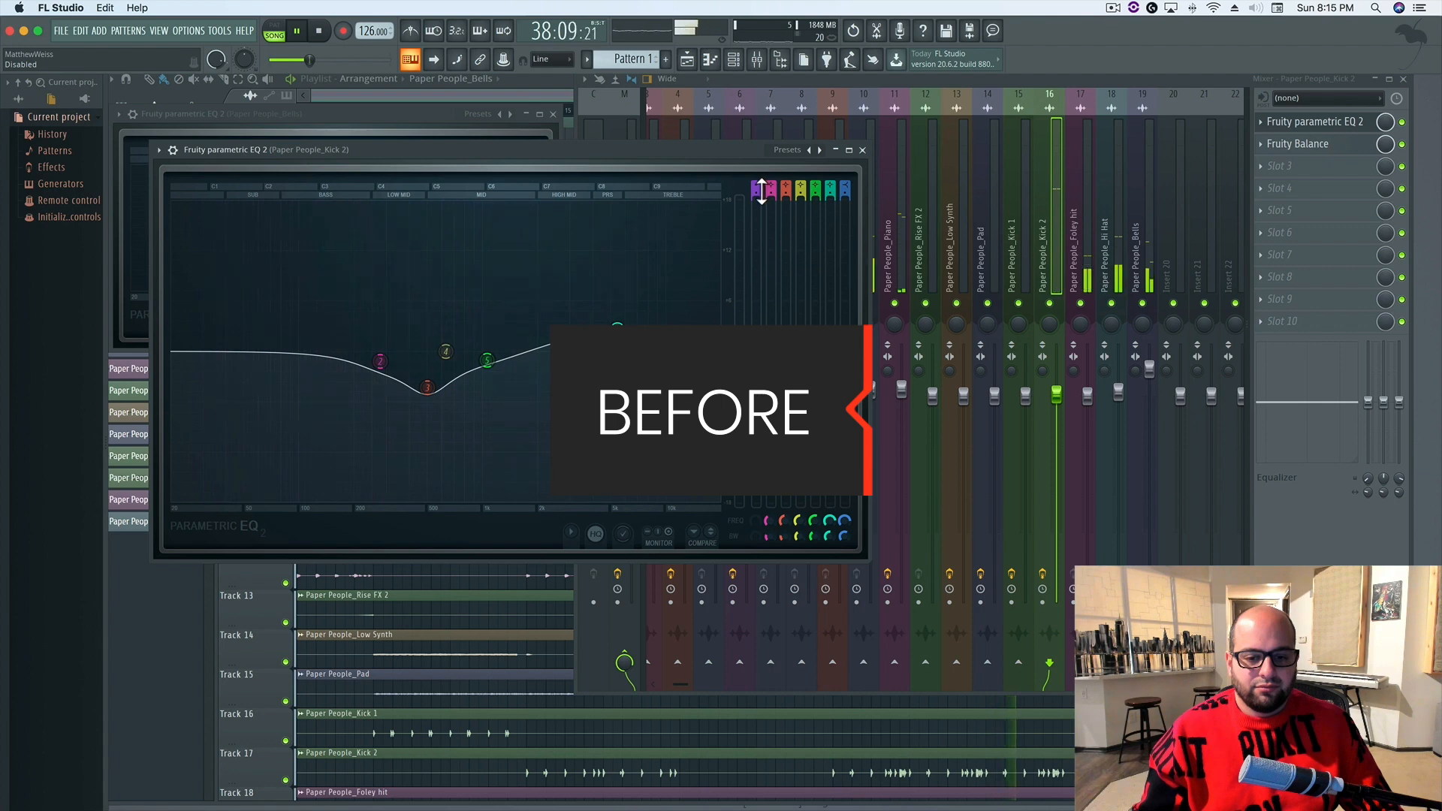
{"action": "key", "text": "space"}
{"action": "key", "text": "super+z"}
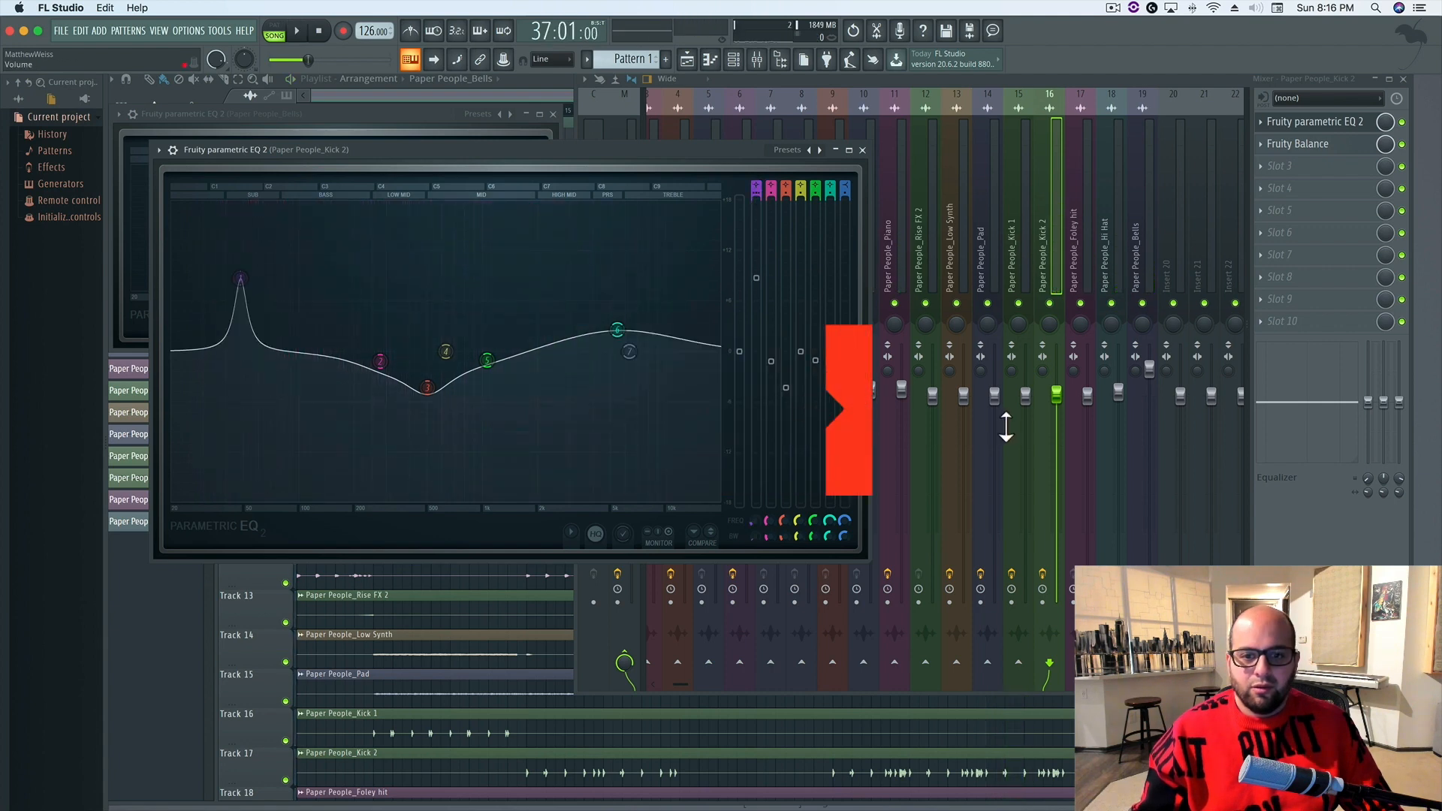
{"action": "key", "text": "space"}
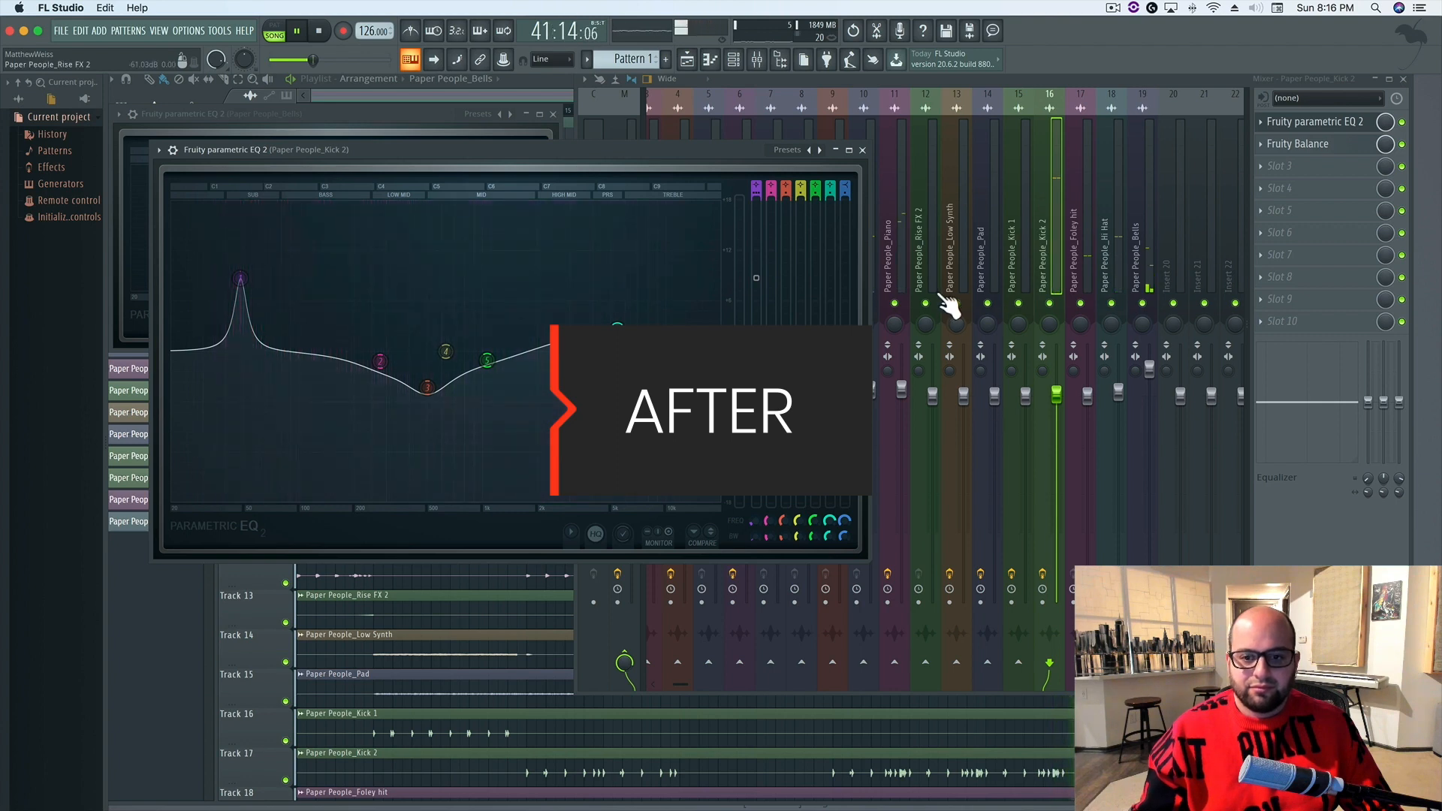
{"action": "key", "text": "space"}
Ease the Kick 2 EQ's band 1 boost down to about 7 dB, audition it in the mix and close the EQ
{"action": "left_click_drag", "start_coordinate": [240, 280], "coordinate": [239, 297]}
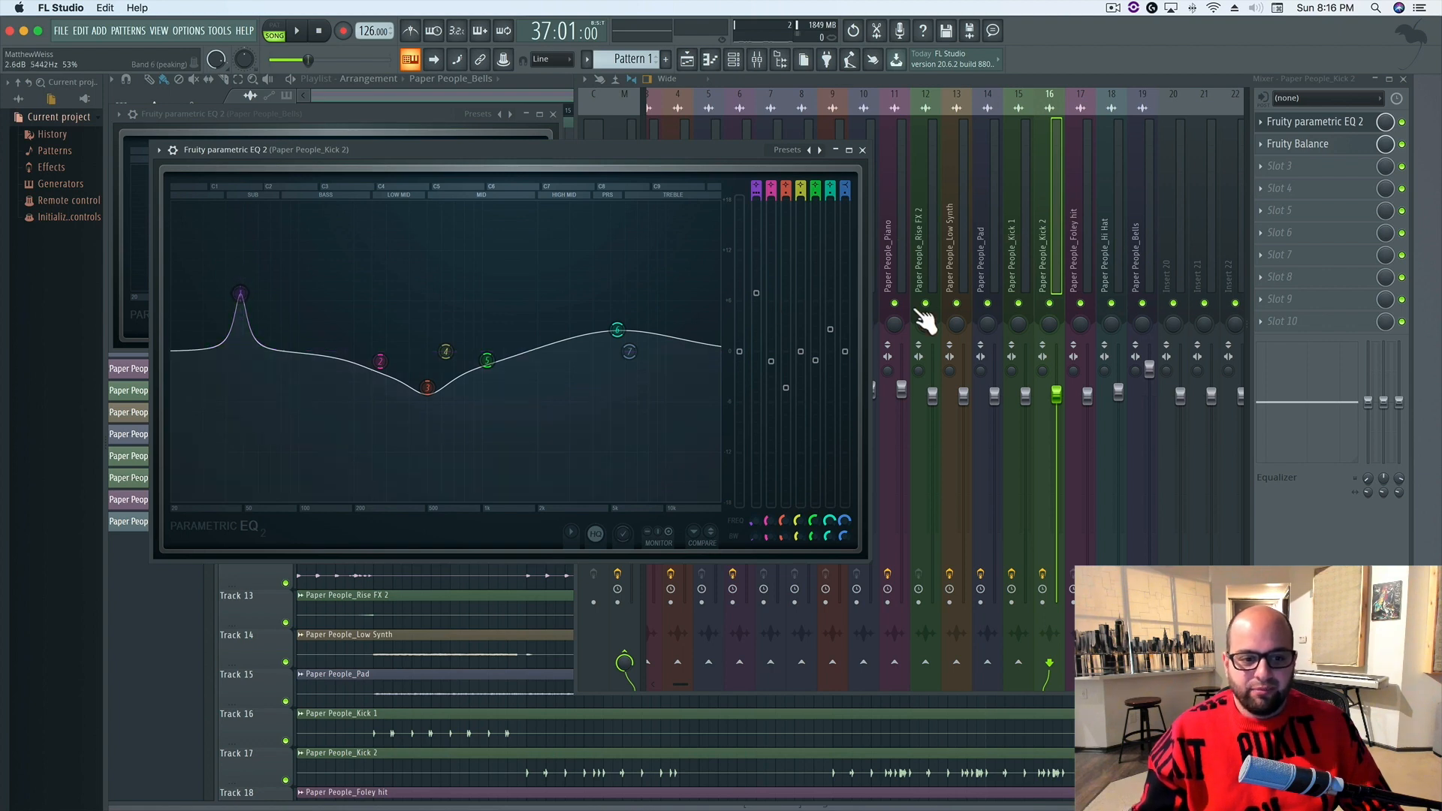
{"action": "key", "text": "space"}
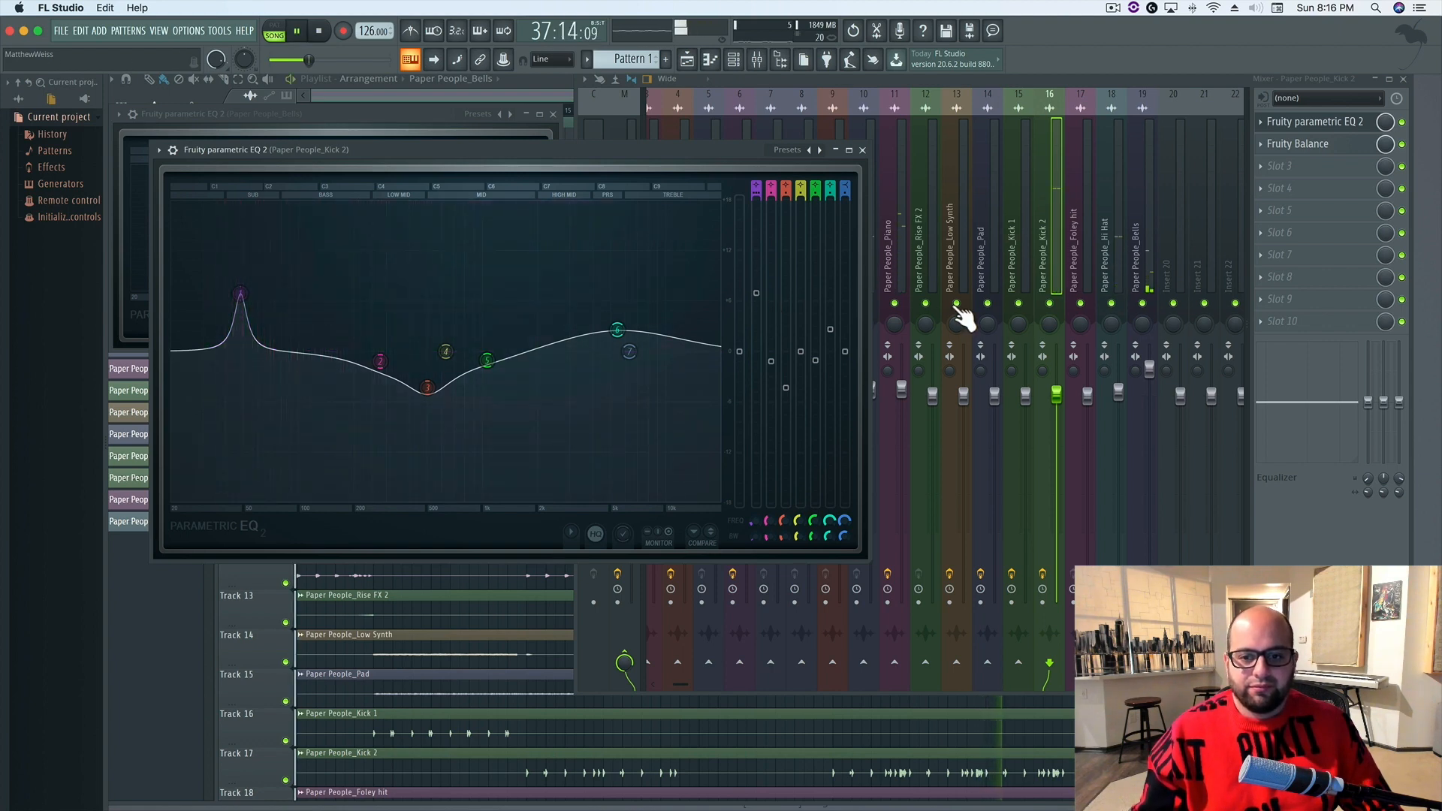
{"action": "key", "text": "space"}
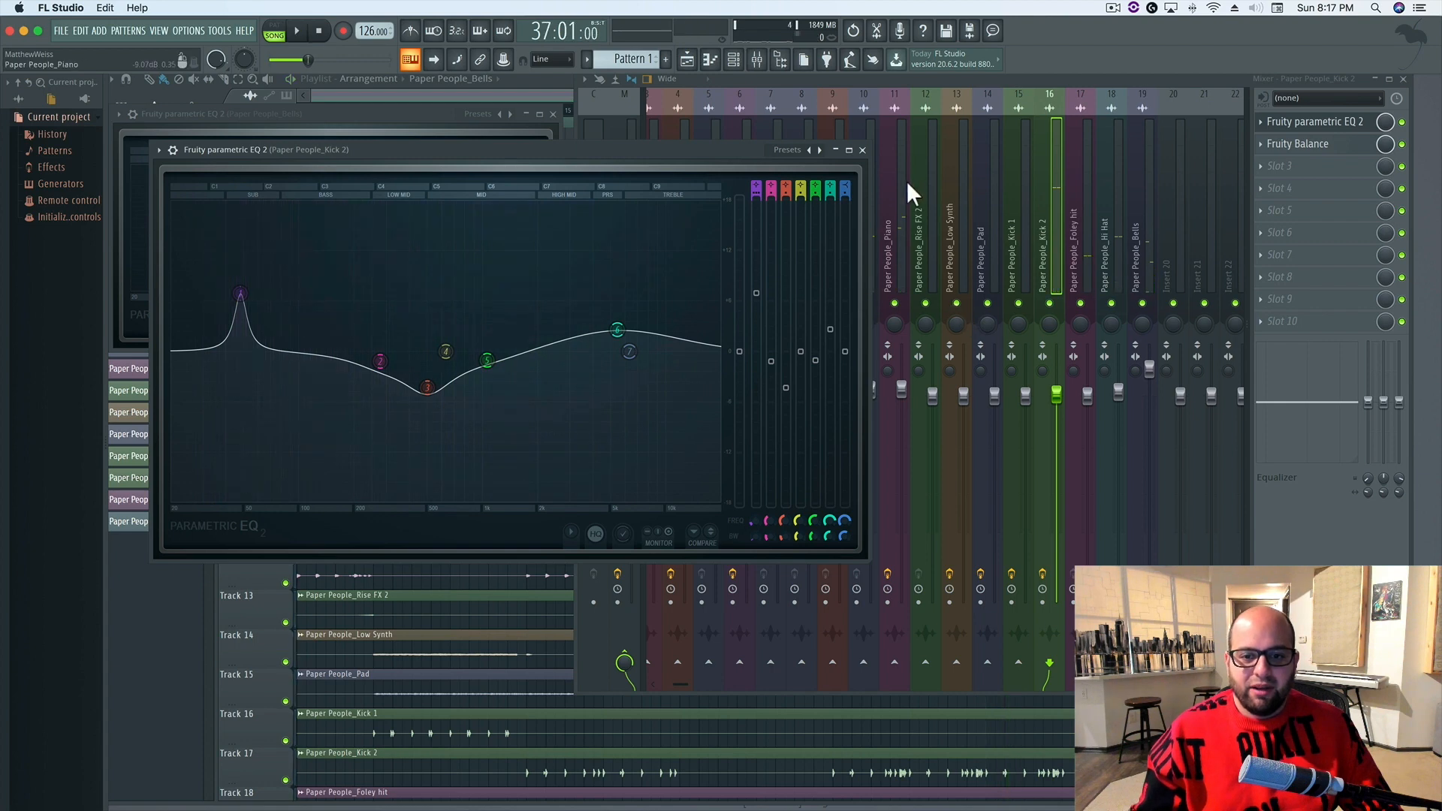
{"action": "left_click", "coordinate": [863, 150]}
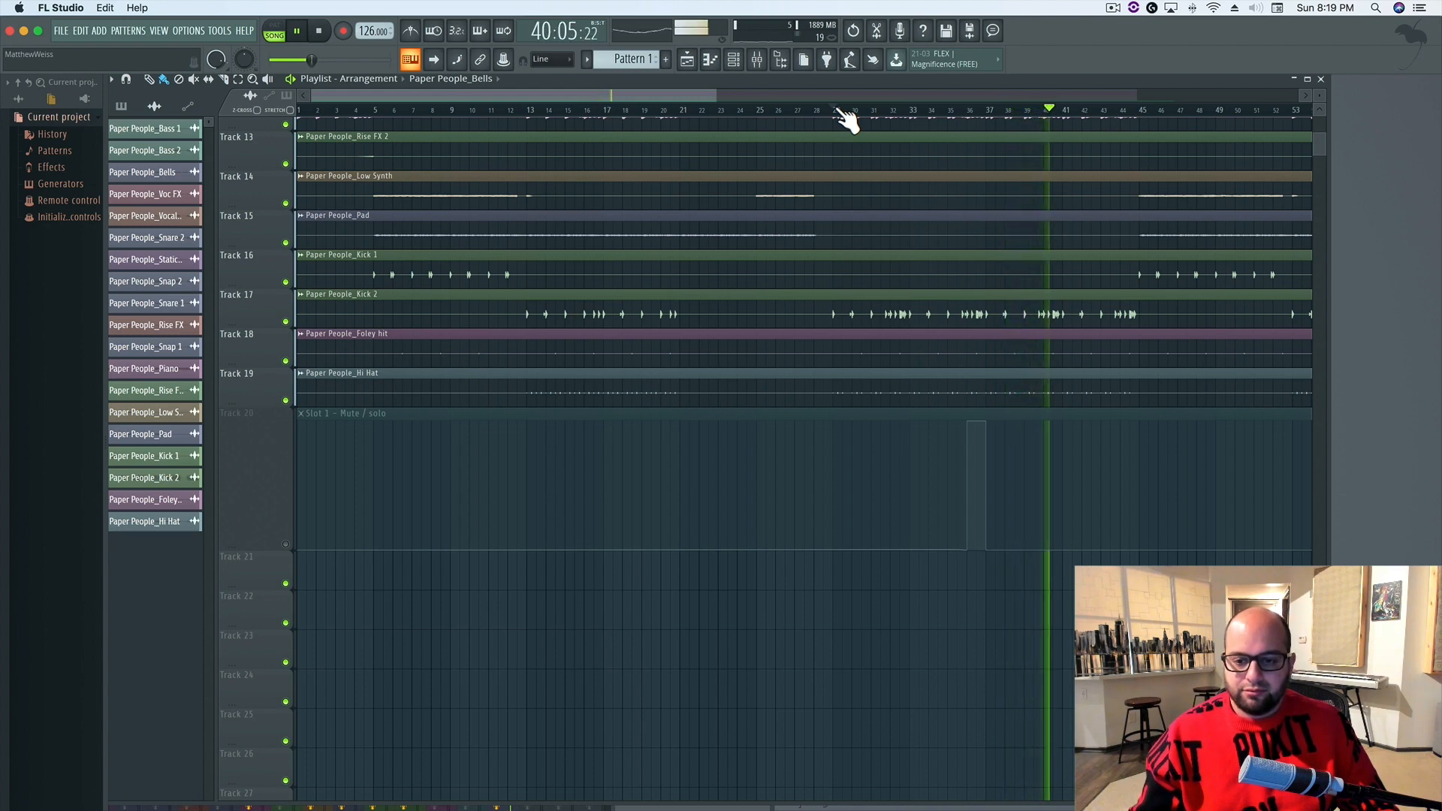
Move the playlist's start position to bar 33, reposition the mixer window and audition the song from there
{"action": "key", "text": "space"}
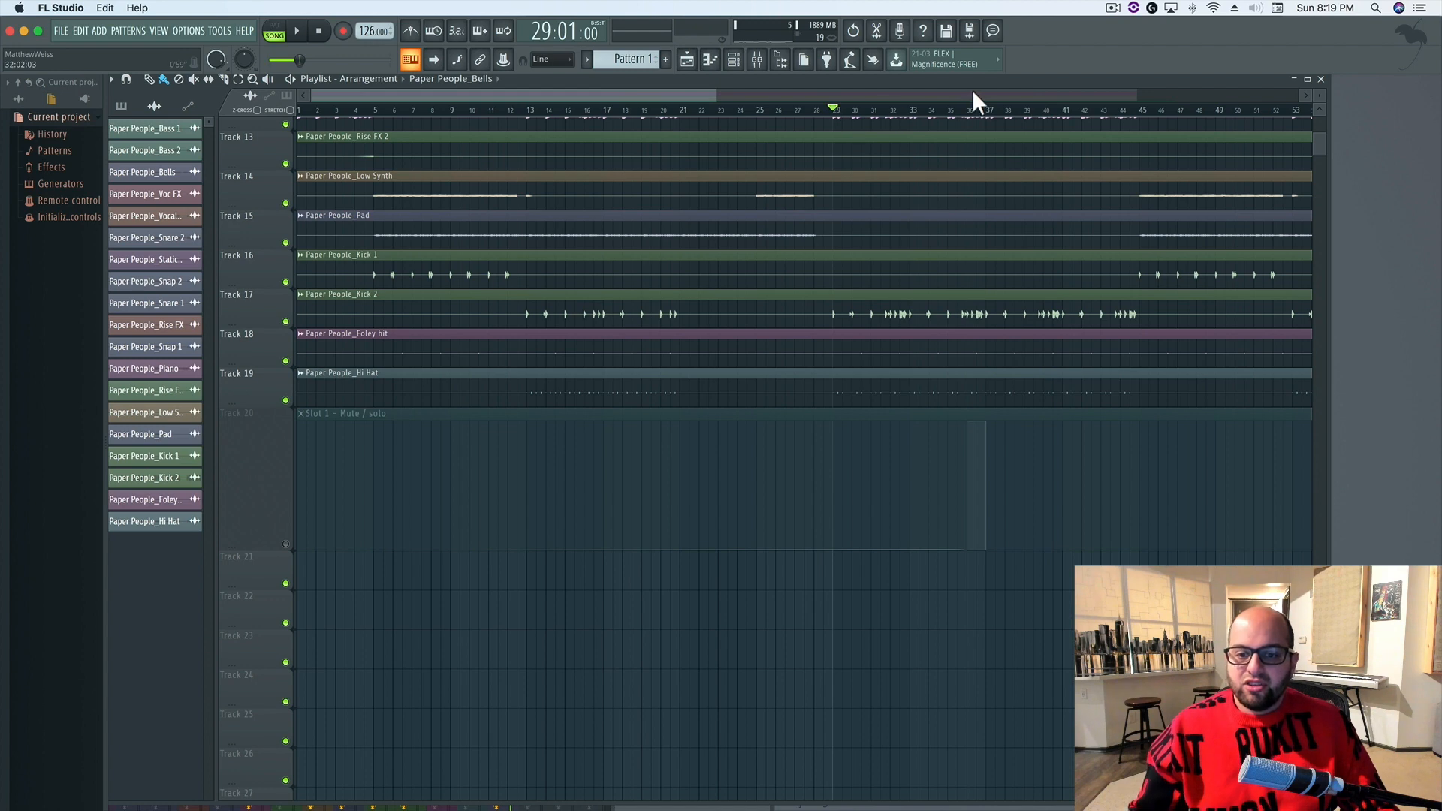
{"action": "mouse_move", "coordinate": [843, 116]}
{"action": "left_mouse_down"}
{"action": "mouse_move", "coordinate": [1085, 120]}
{"action": "mouse_move", "coordinate": [931, 110]}
{"action": "left_mouse_up"}
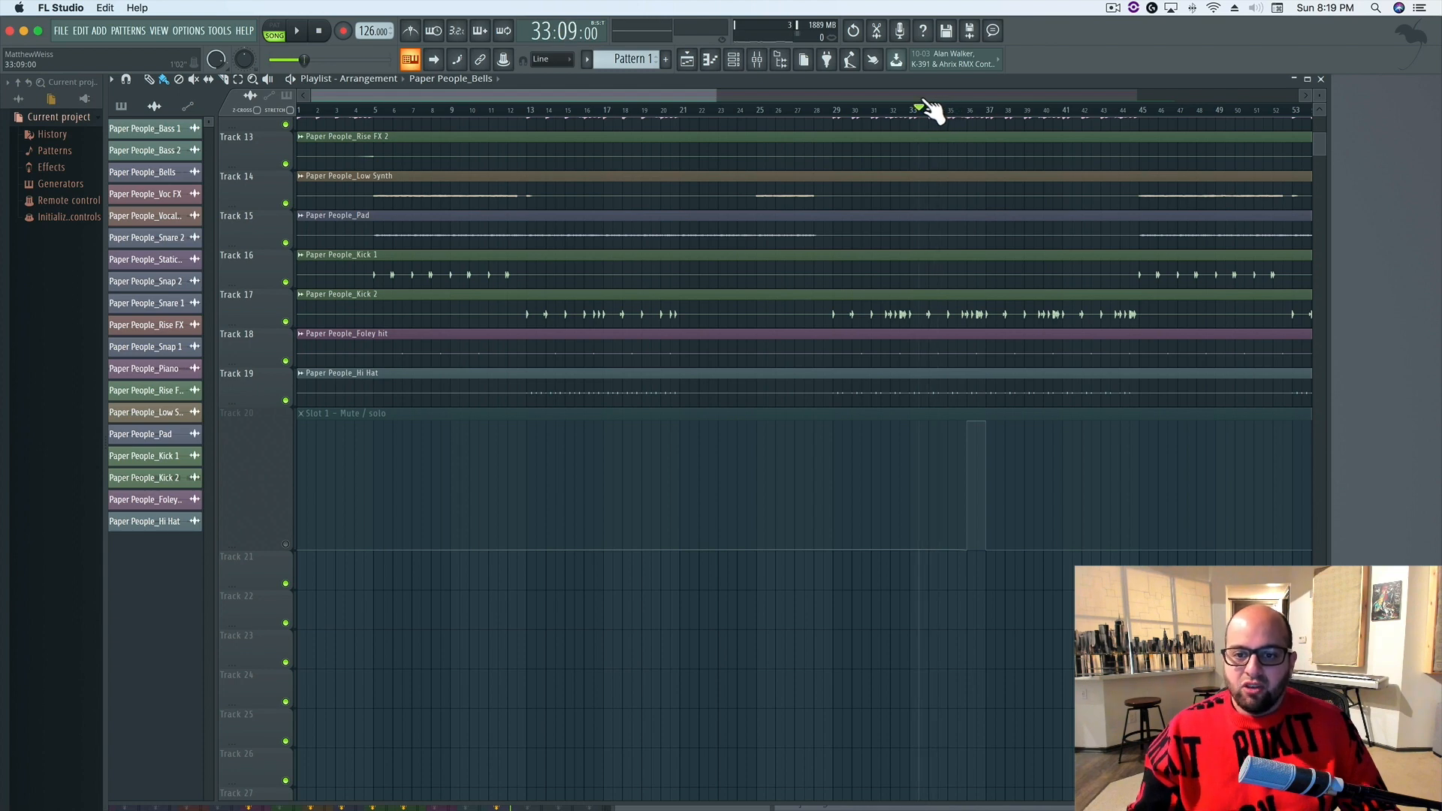
{"action": "left_click", "coordinate": [758, 63]}
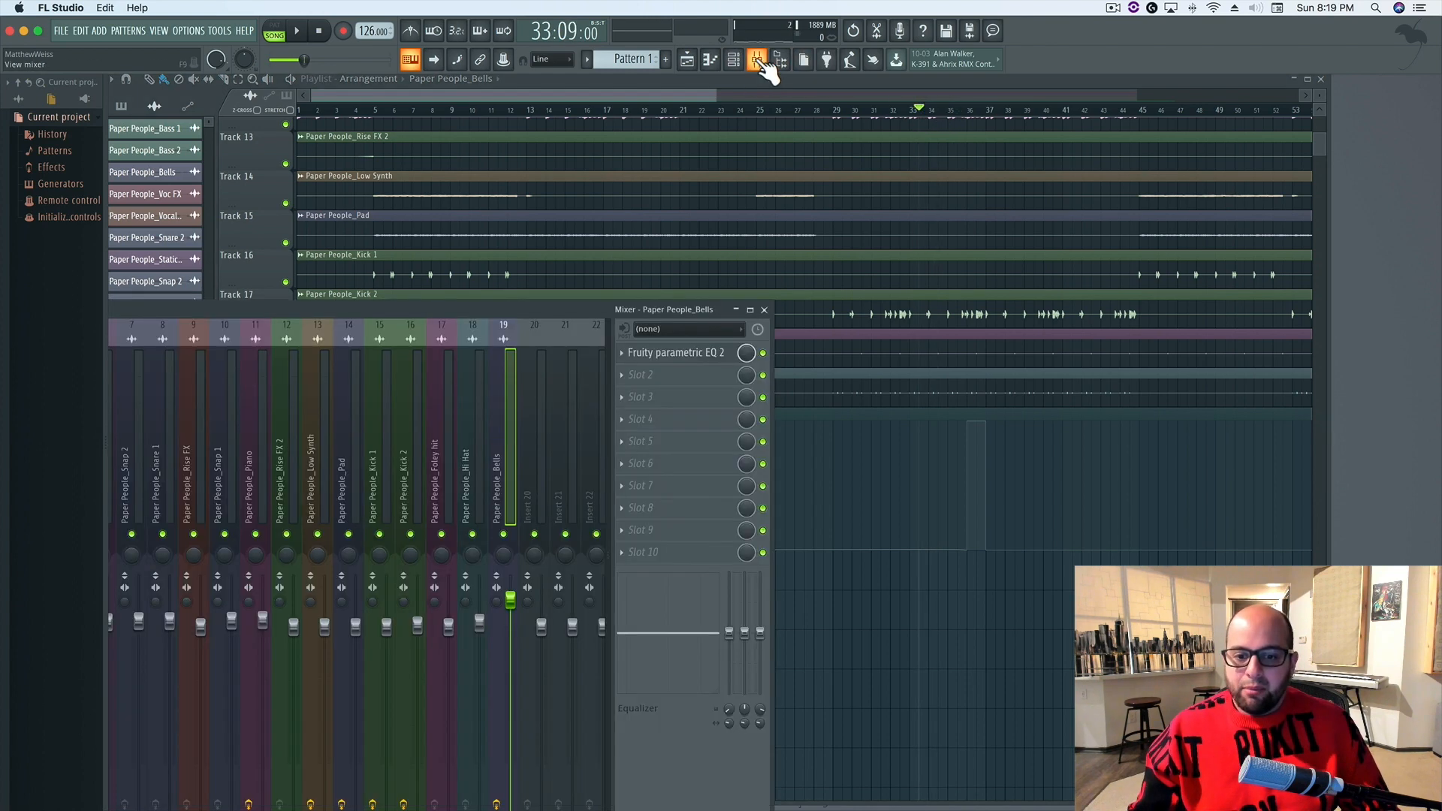
{"action": "left_click_drag", "start_coordinate": [660, 302], "coordinate": [607, 148]}
{"action": "mouse_move", "coordinate": [932, 117]}
{"action": "left_mouse_down"}
{"action": "mouse_move", "coordinate": [989, 119]}
{"action": "mouse_move", "coordinate": [918, 120]}
{"action": "left_mouse_up"}
{"action": "key", "text": "space"}
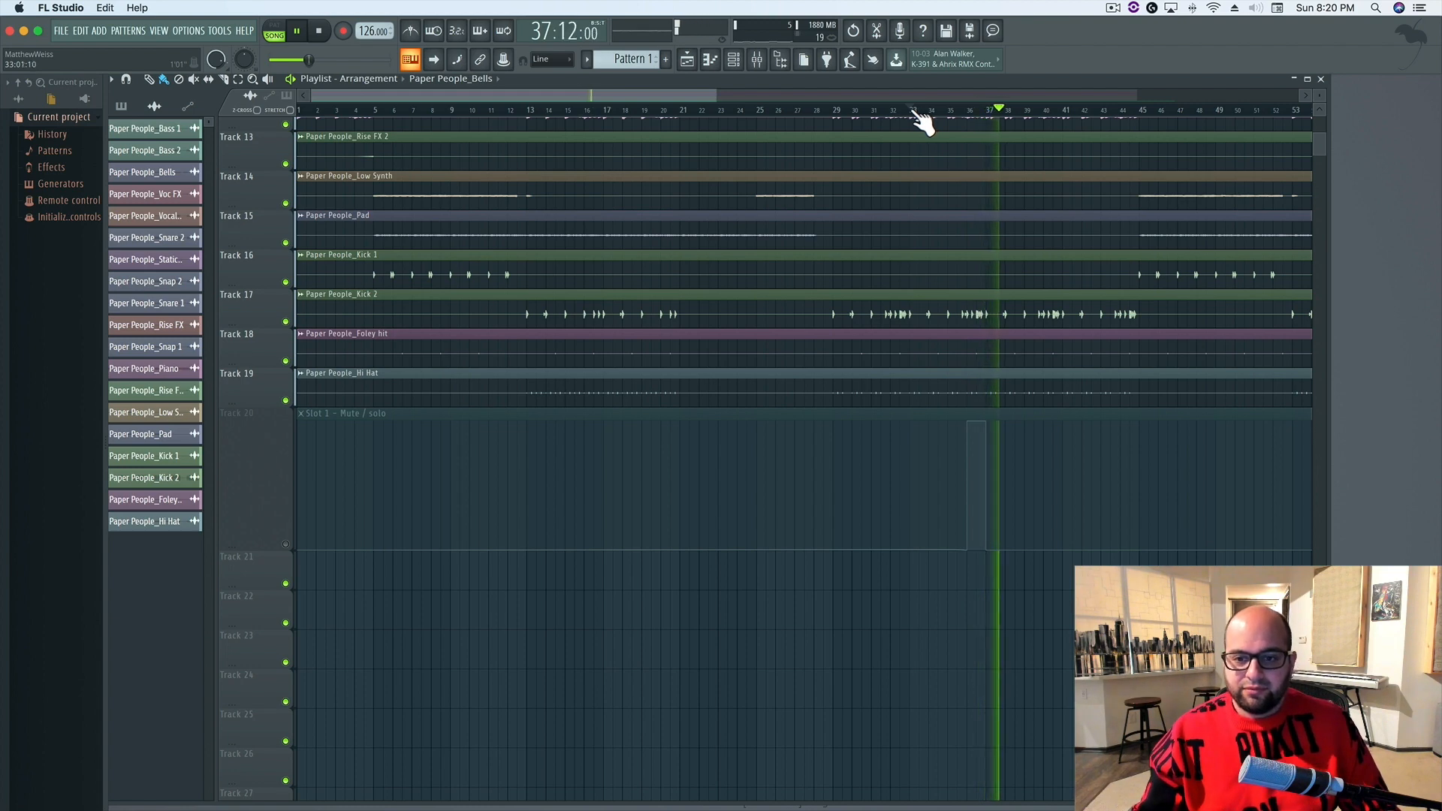
{"action": "key", "text": "space"}
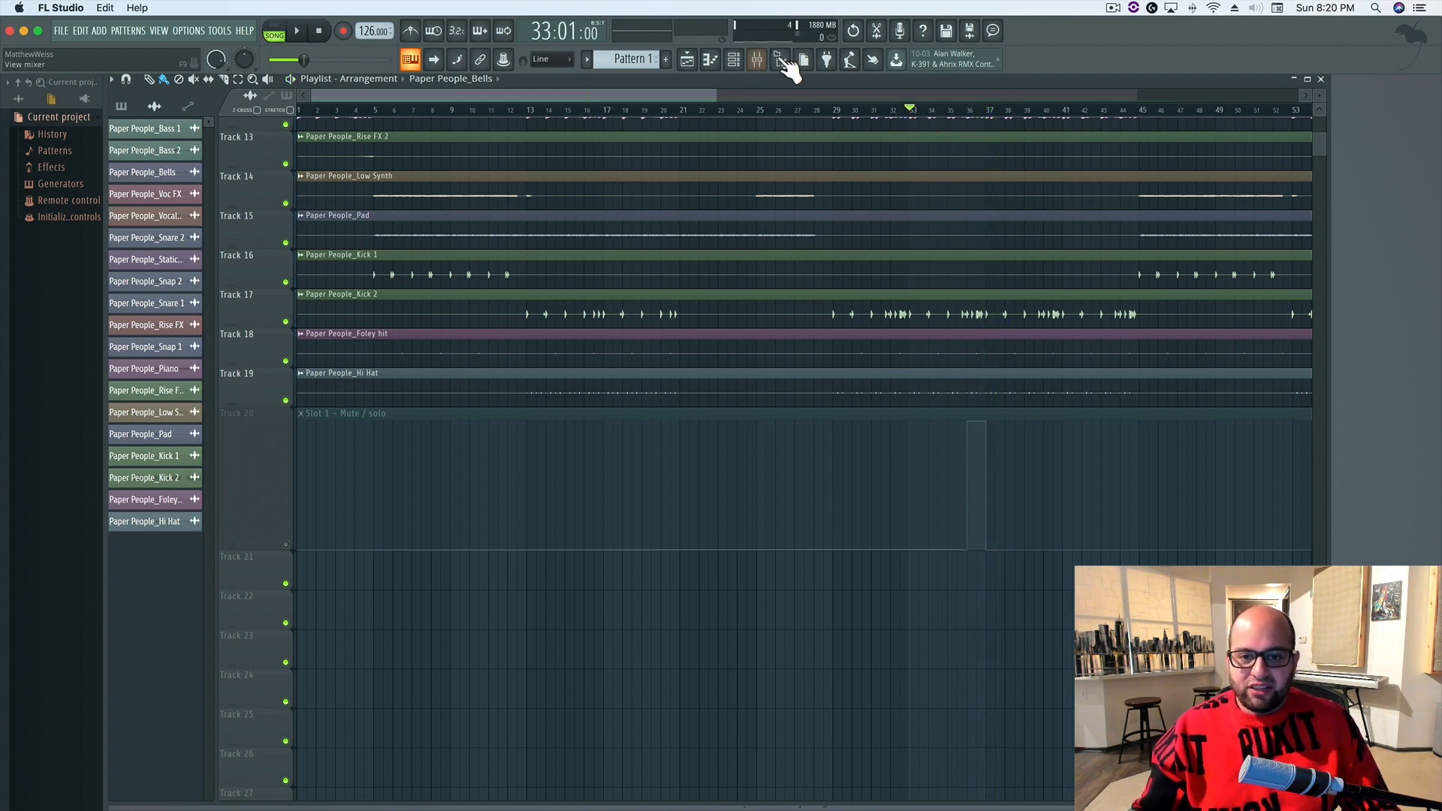
Unmute the Slot 1 mute/solo automation on Track 20 and bring up the mixer over the playlist
{"action": "left_click", "coordinate": [285, 544]}
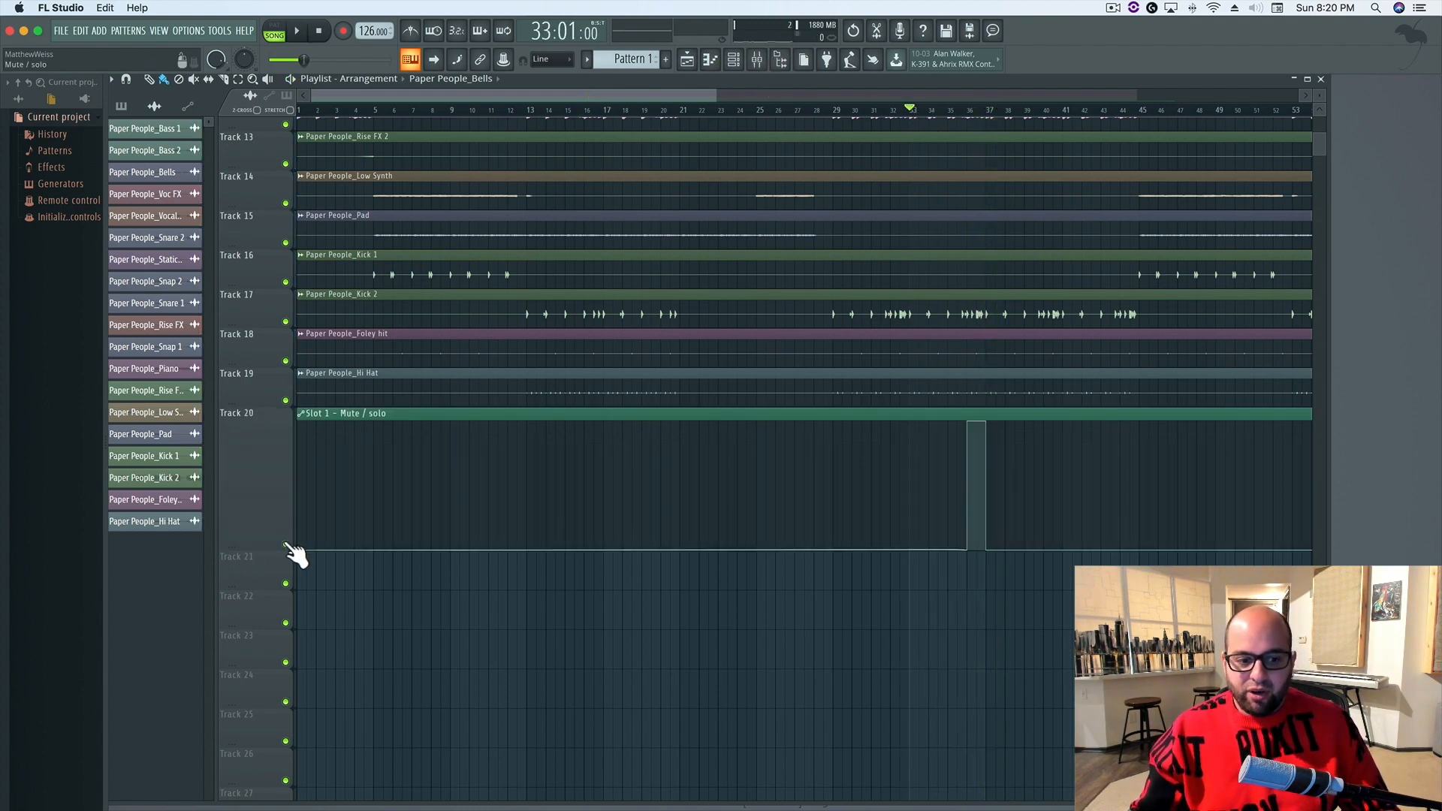
{"action": "left_click", "coordinate": [759, 60]}
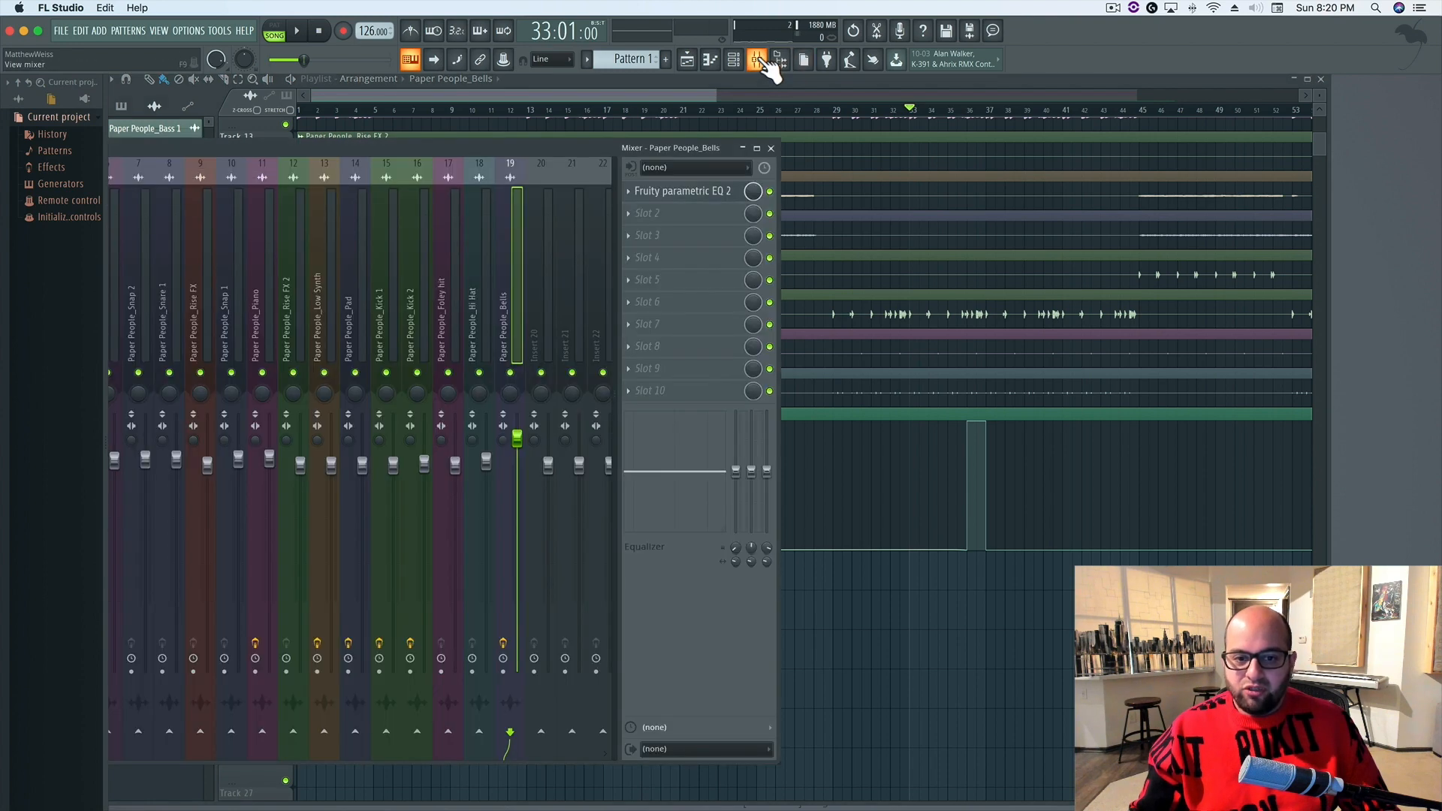
{"action": "left_click_drag", "start_coordinate": [579, 146], "coordinate": [953, 93]}
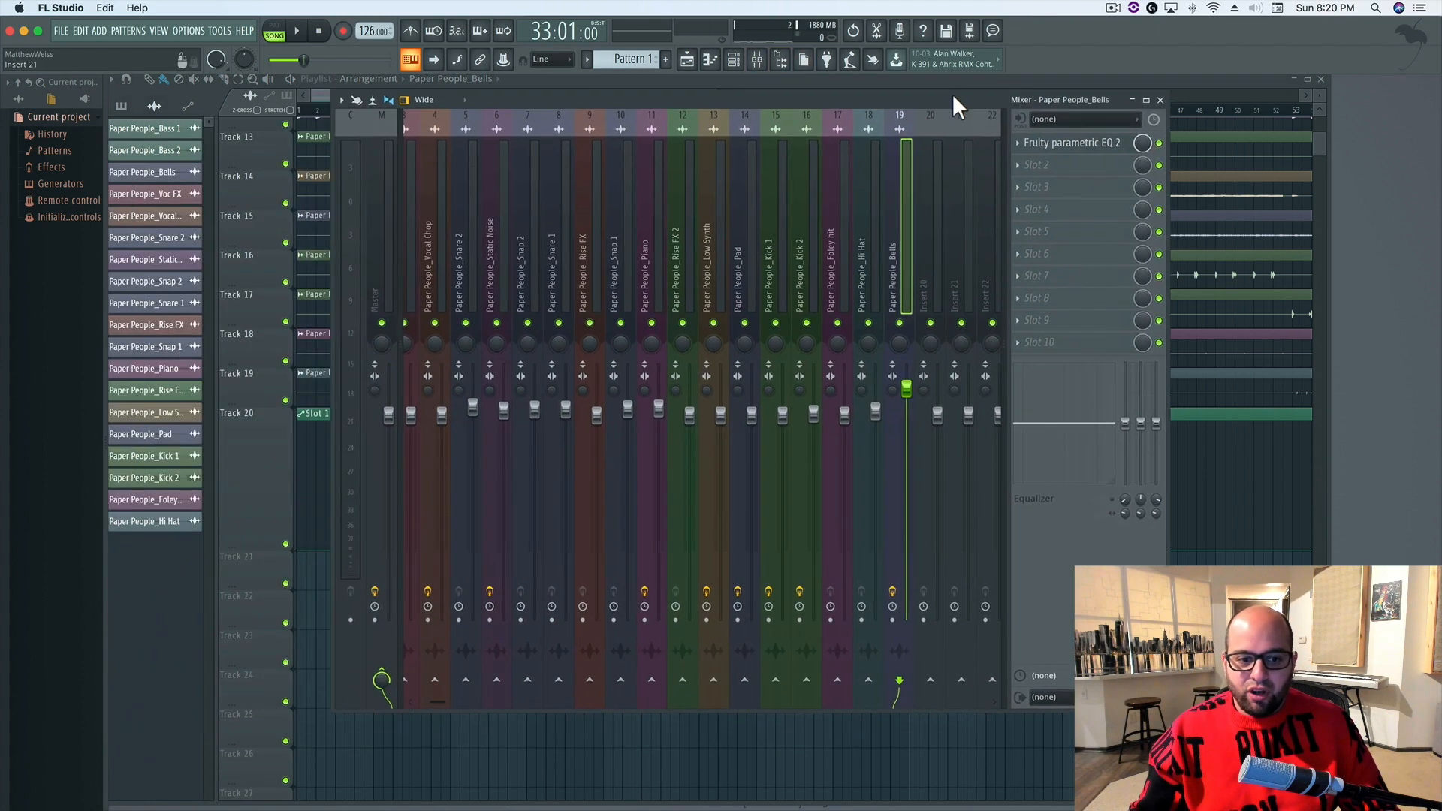
Open the Master track's Fruity parametric EQ 2 and place its window over the mixer tracks
{"action": "left_click", "coordinate": [378, 200]}
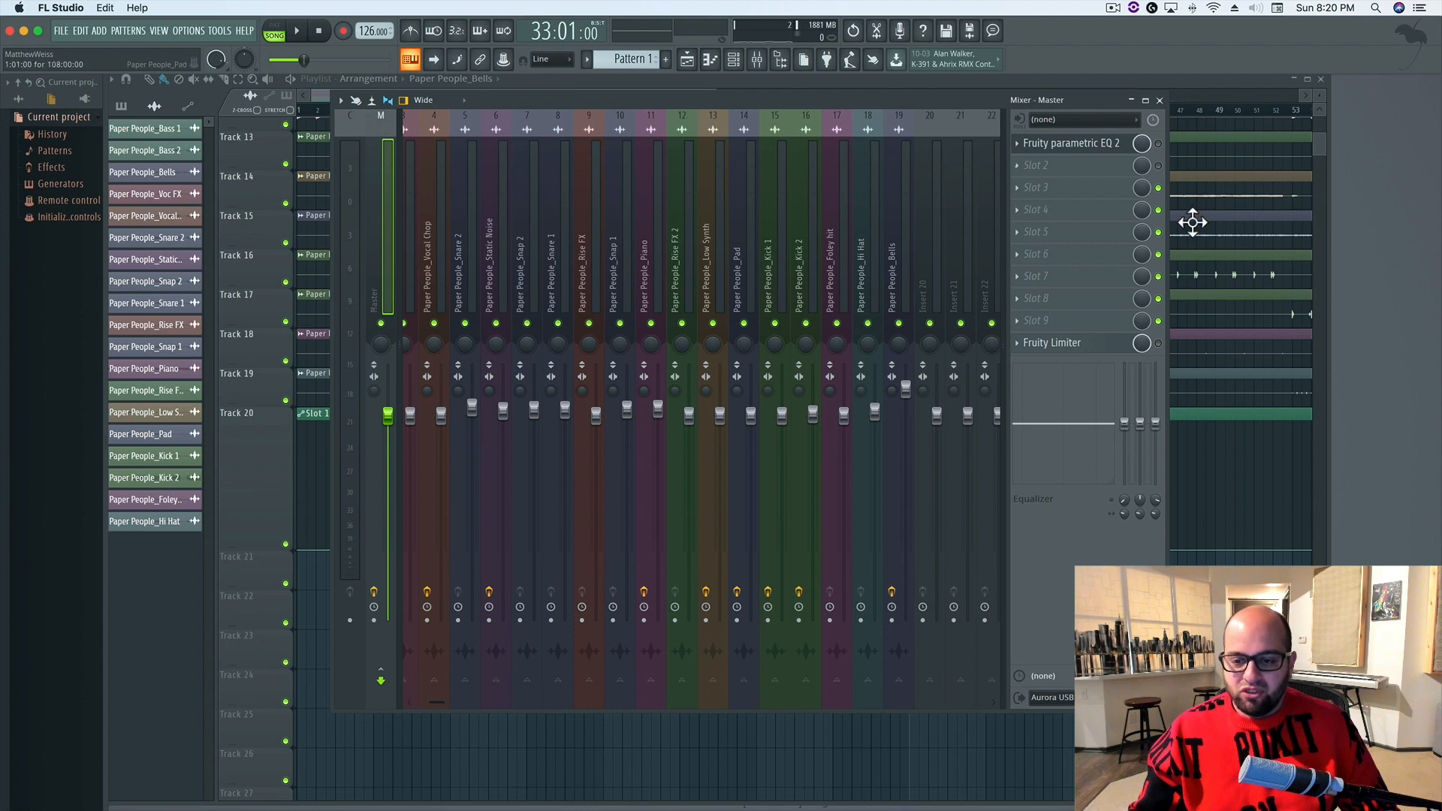
{"action": "left_click", "coordinate": [1088, 144]}
{"action": "left_click_drag", "start_coordinate": [399, 314], "coordinate": [664, 137]}
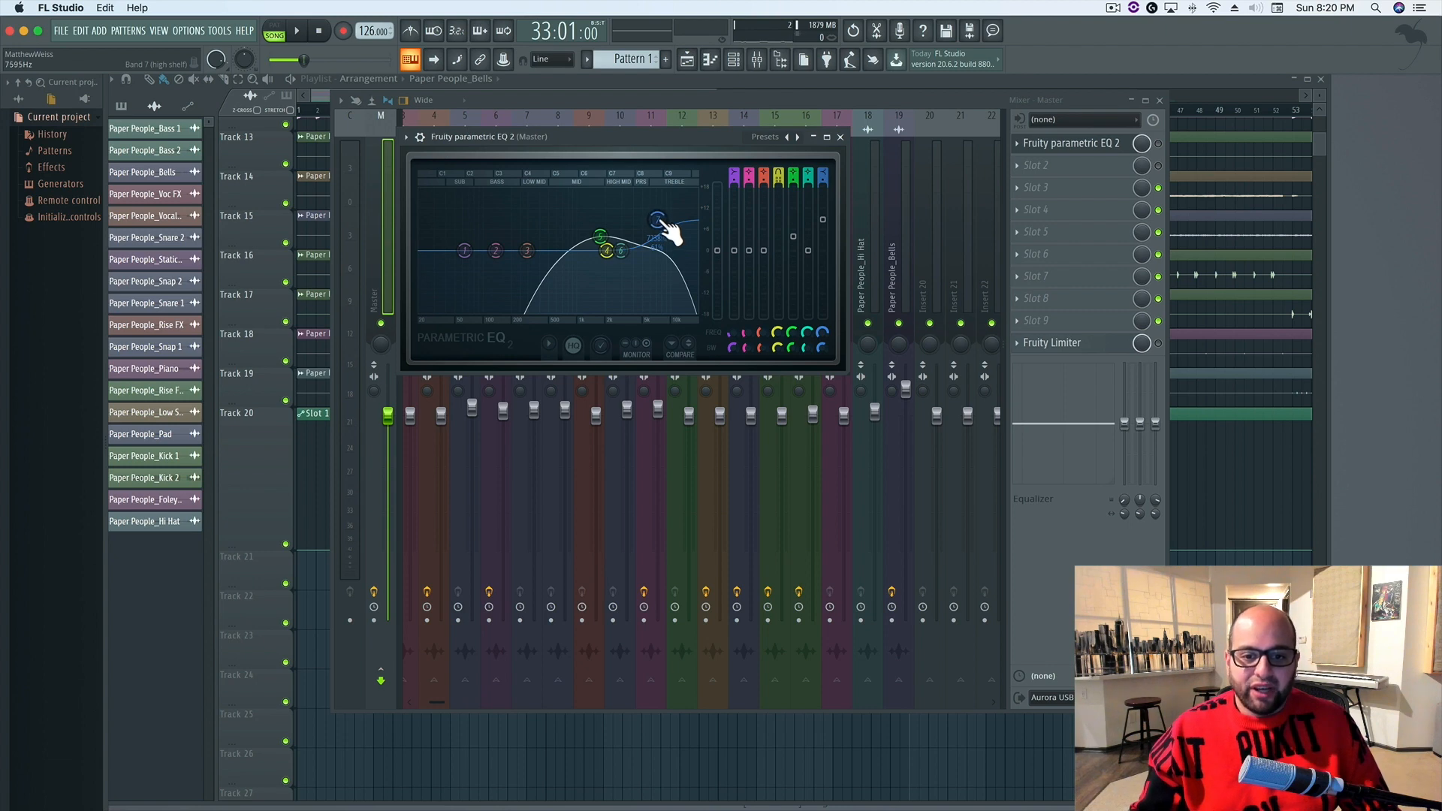
Audition the song from bar 33 with the Master EQ automation, stop playback and close the EQ window
{"action": "key", "text": "space"}
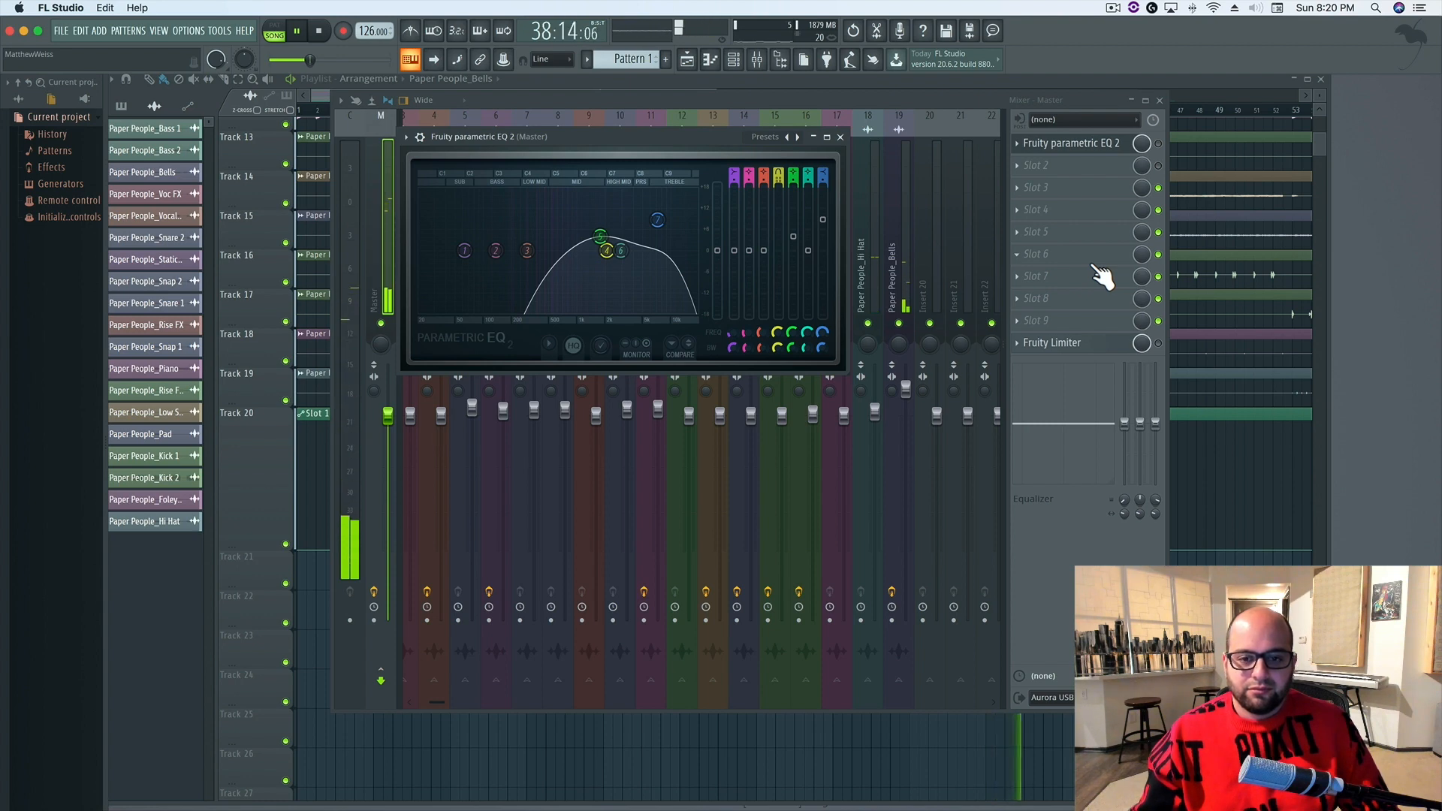
{"action": "key", "text": "space"}
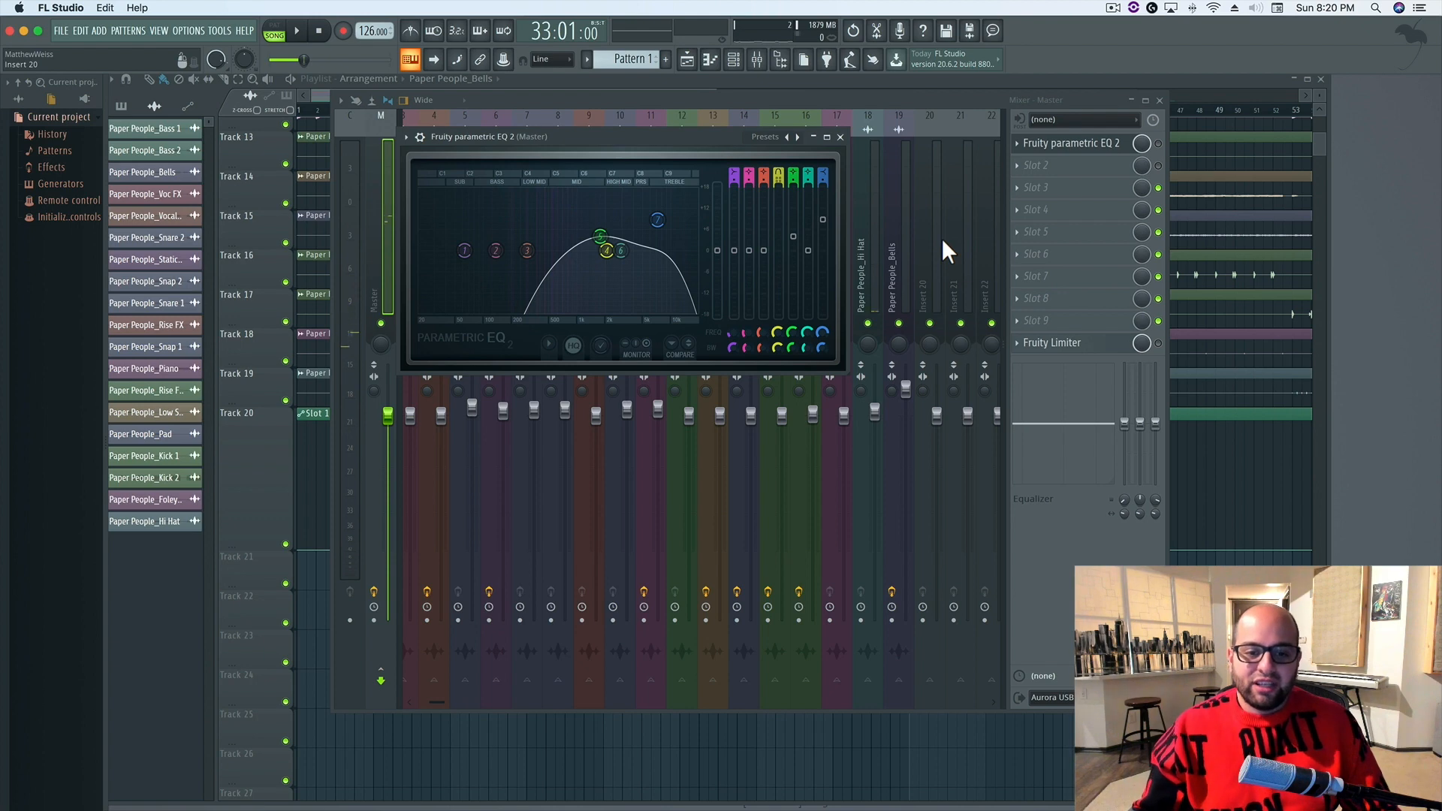
{"action": "left_click", "coordinate": [841, 138]}
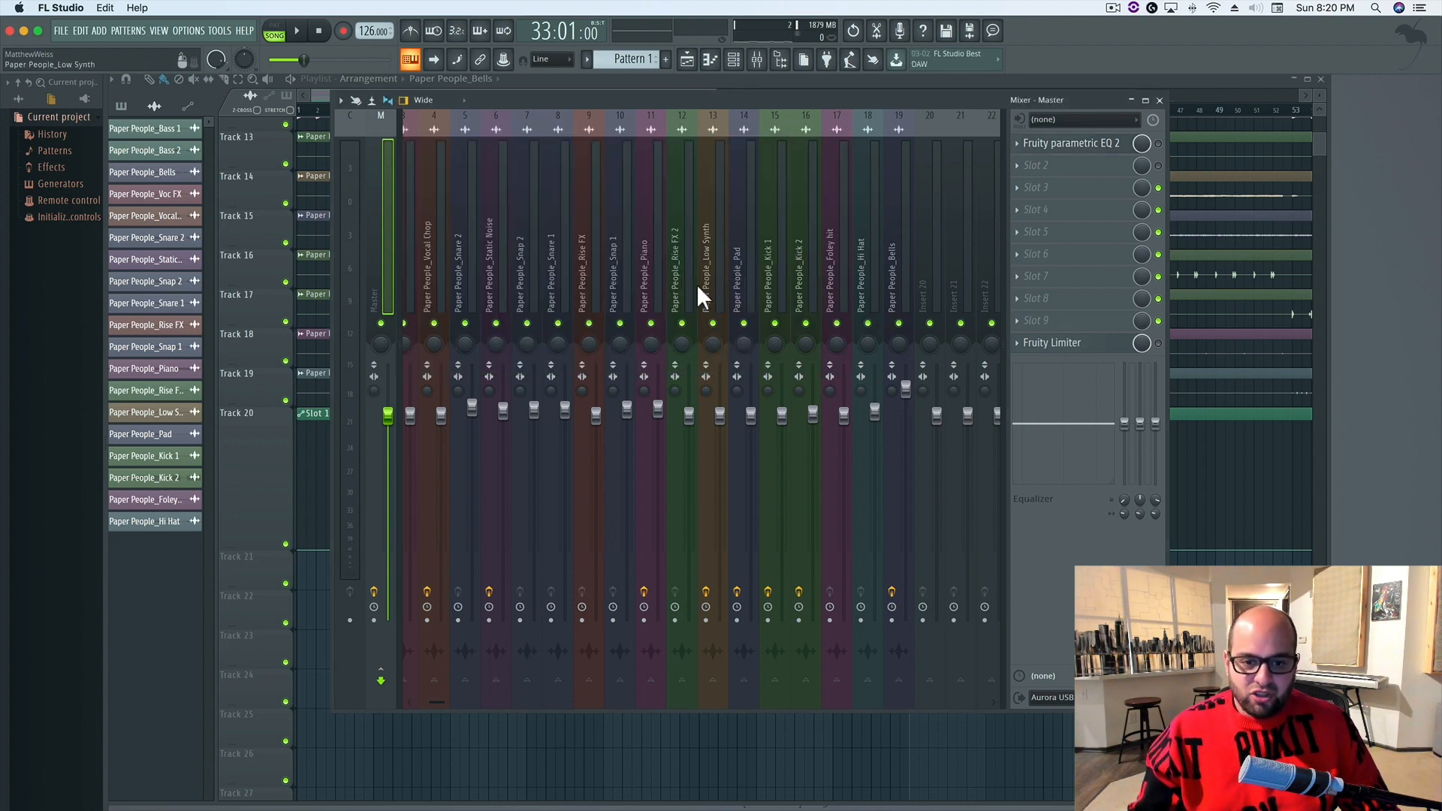
Select the Paper People_Voc FX mixer track, move the playlist start position to bar 37 and audition the track soloed
{"action": "scroll", "coordinate": [488, 263], "scroll_direction": "left", "scroll_amount": 2}
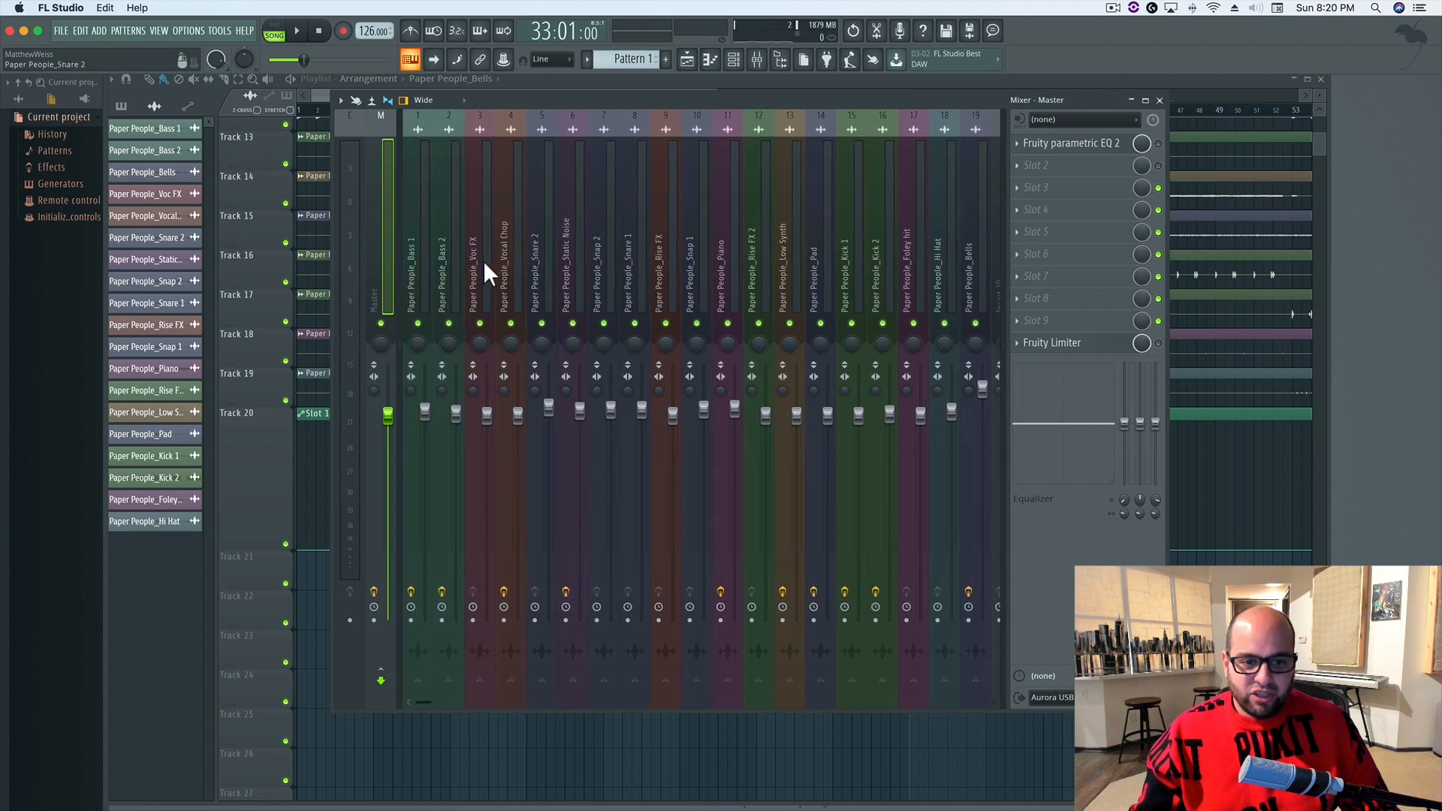
{"action": "left_click", "coordinate": [474, 218]}
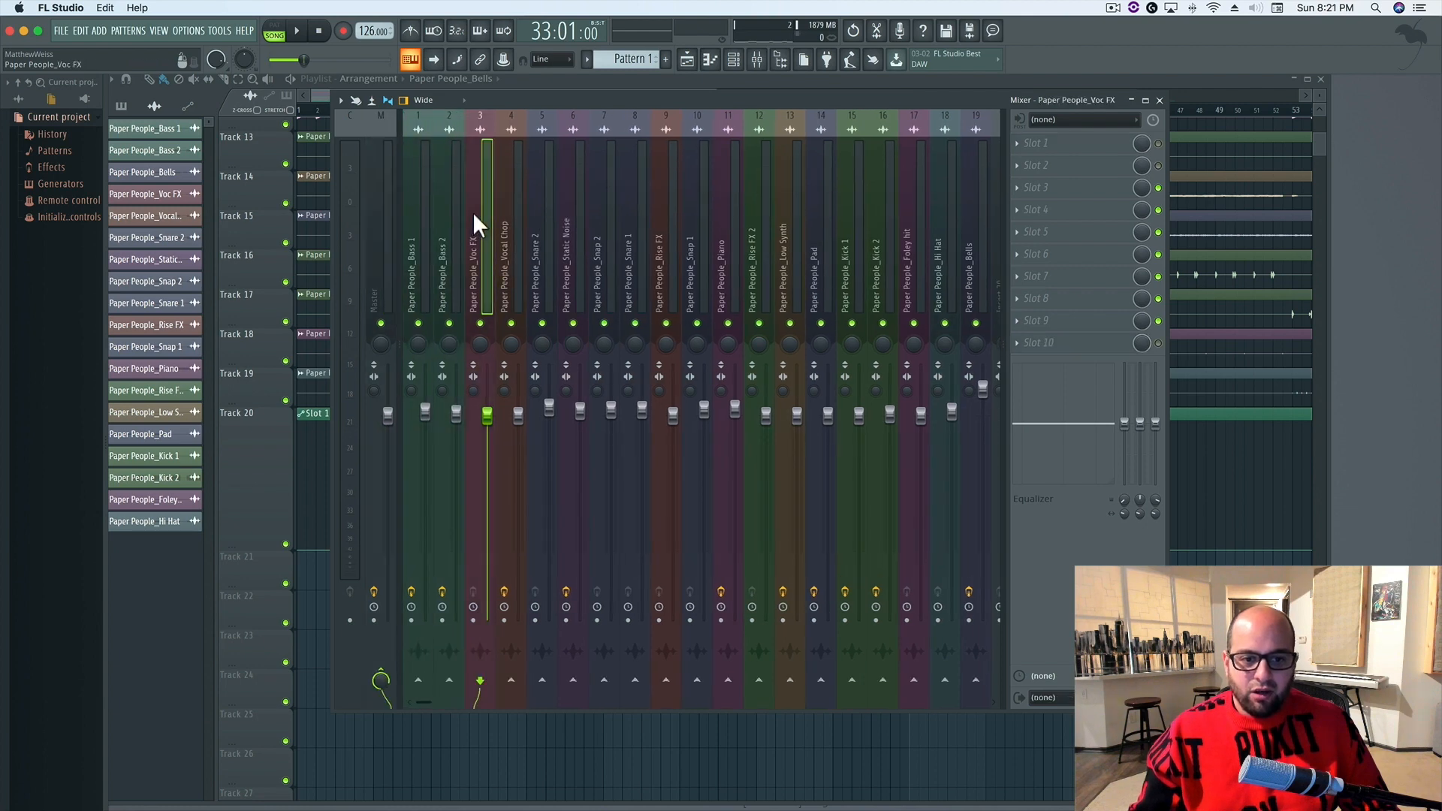
{"action": "left_click", "coordinate": [957, 83]}
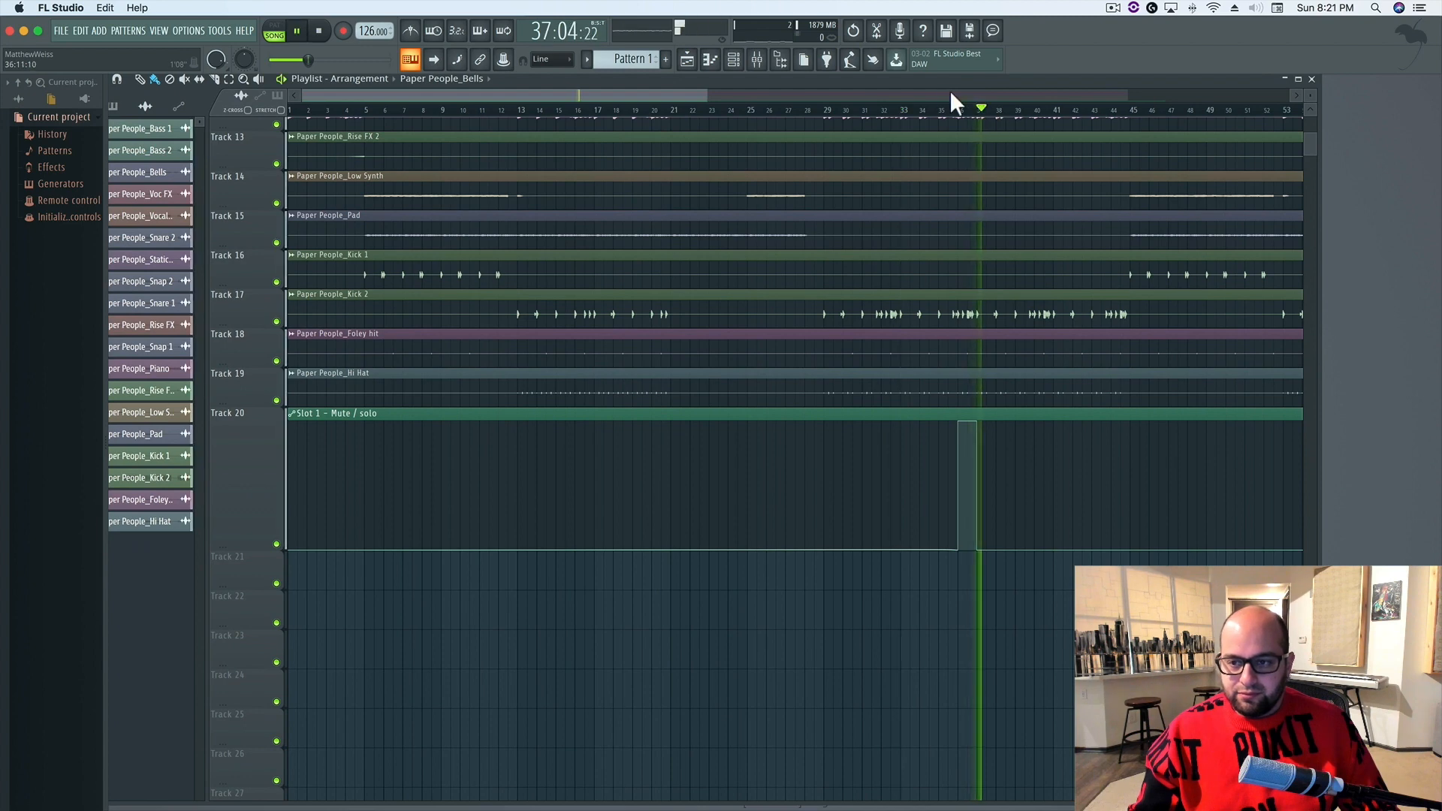
{"action": "left_click", "coordinate": [757, 60]}
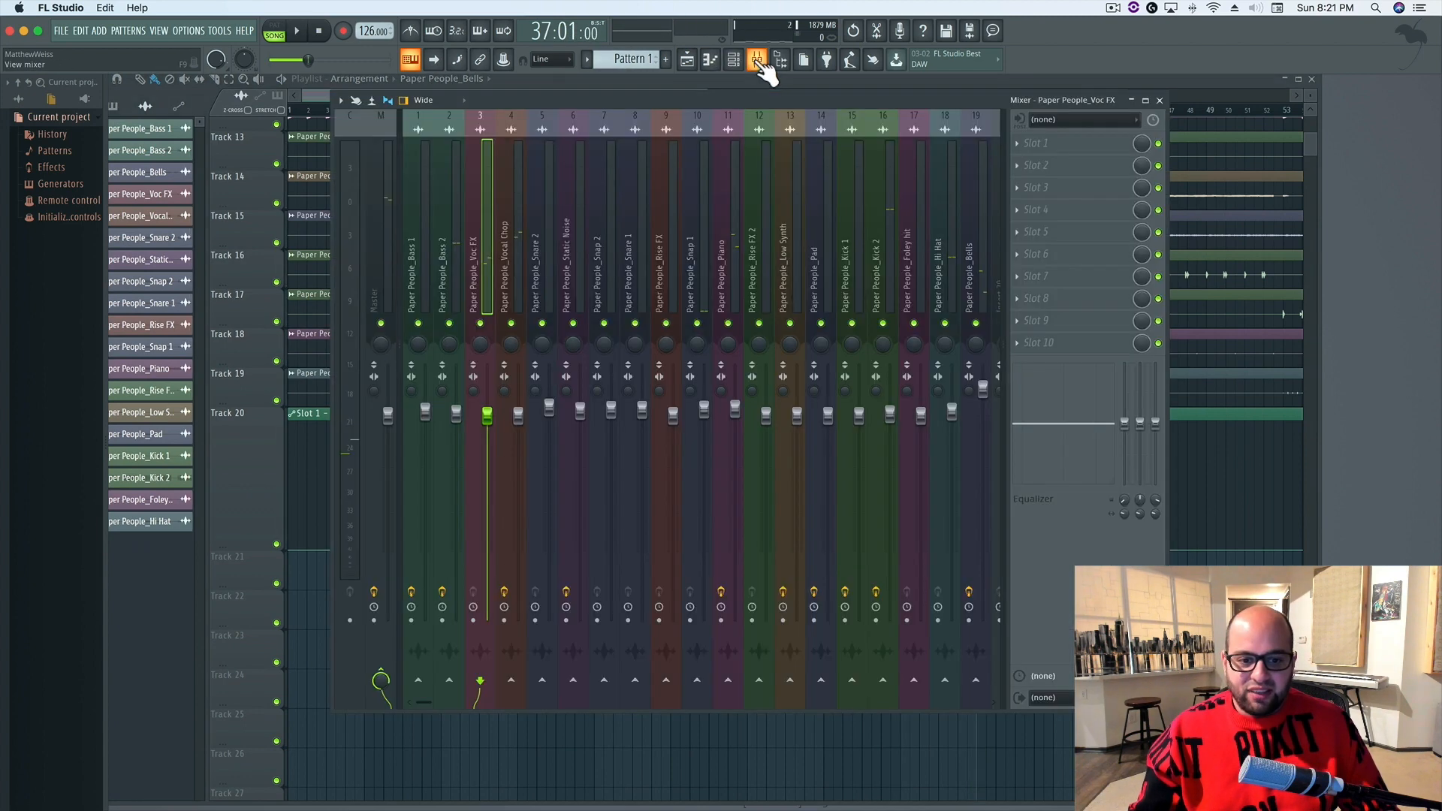
{"action": "right_click", "coordinate": [489, 323]}
{"action": "key", "text": "space"}
{"action": "key", "text": "space"}
{"action": "right_click", "coordinate": [483, 324]}
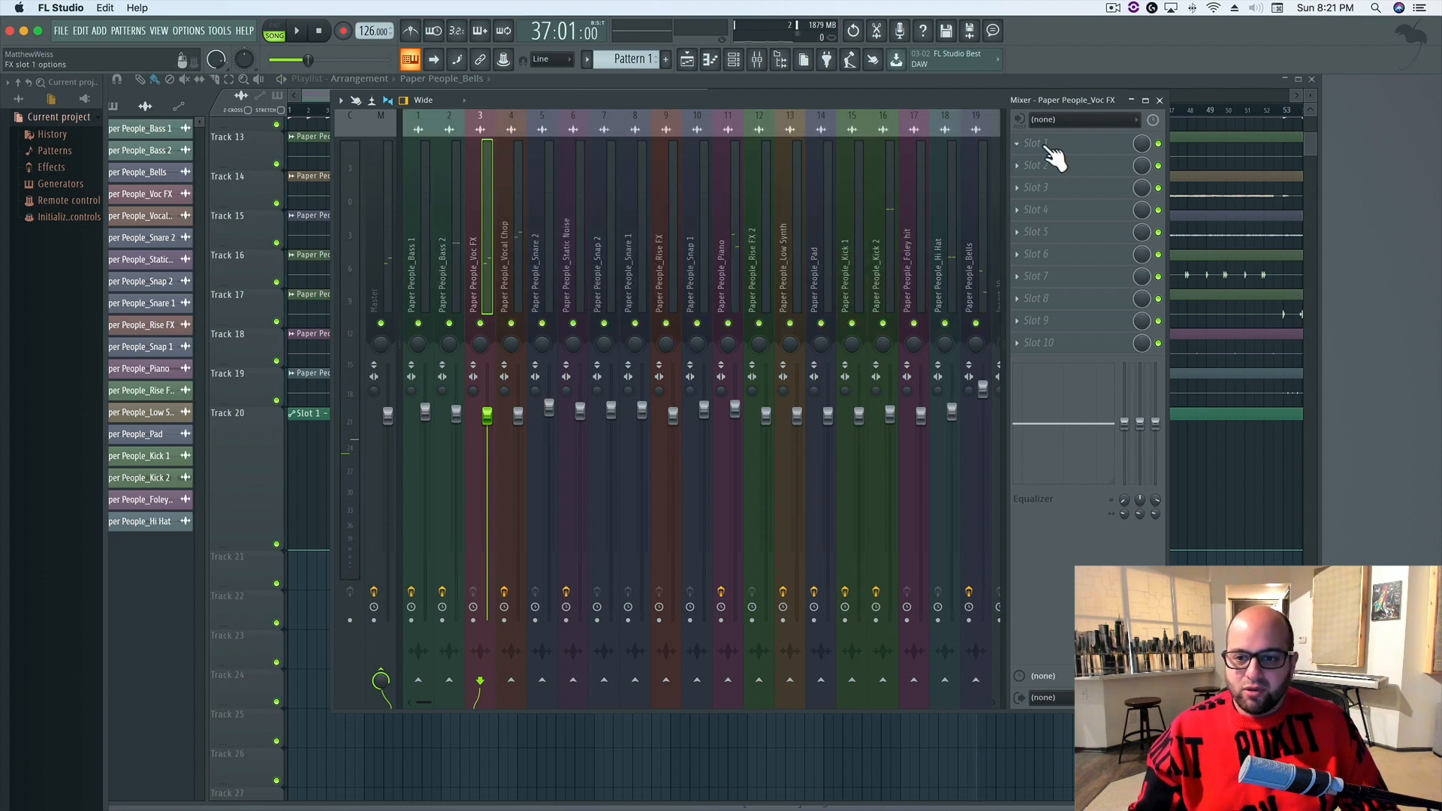
Load Fruity Parametric EQ 2 into Slot 1 of the Paper People_Voc FX track
{"action": "left_click", "coordinate": [1040, 143]}
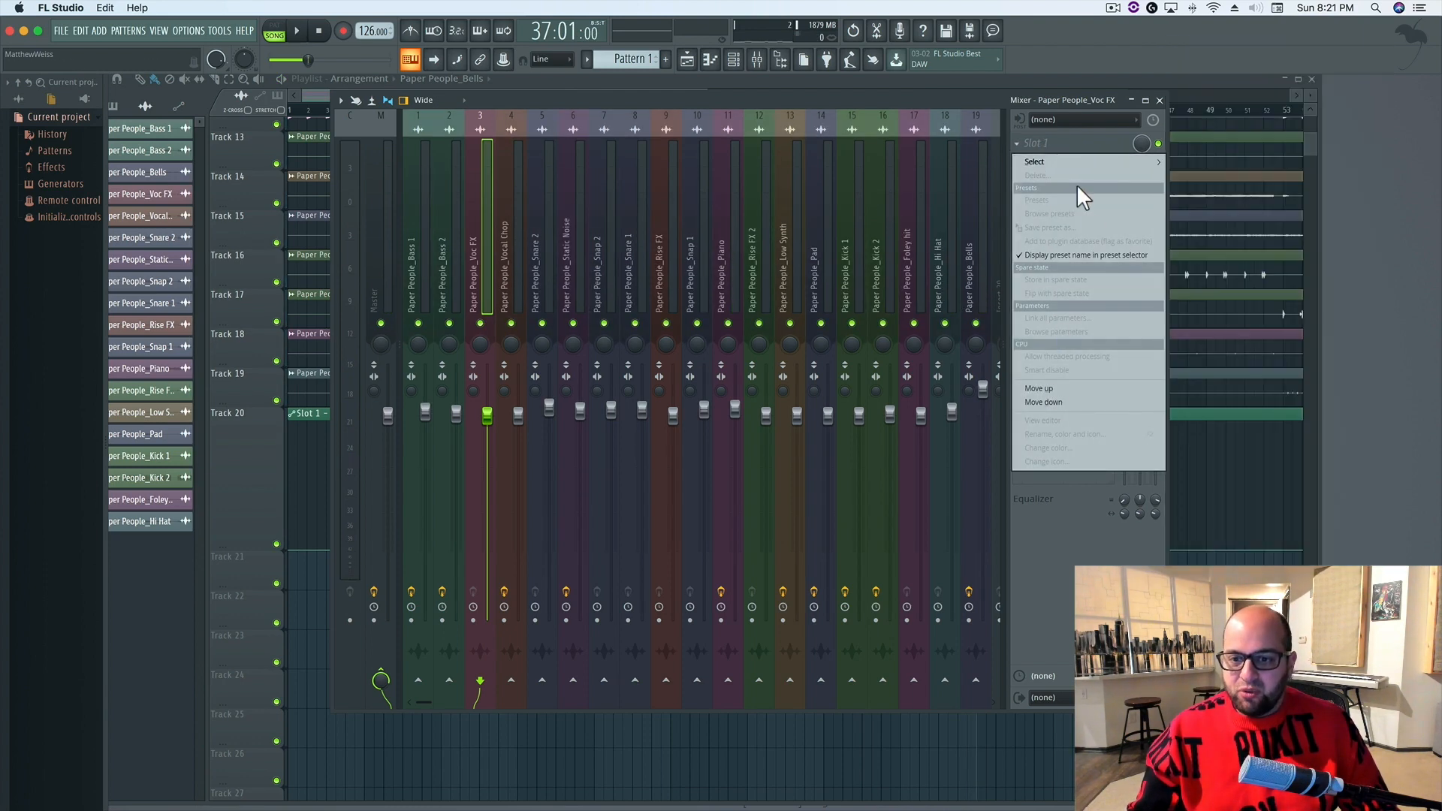
{"action": "mouse_move", "coordinate": [1075, 159]}
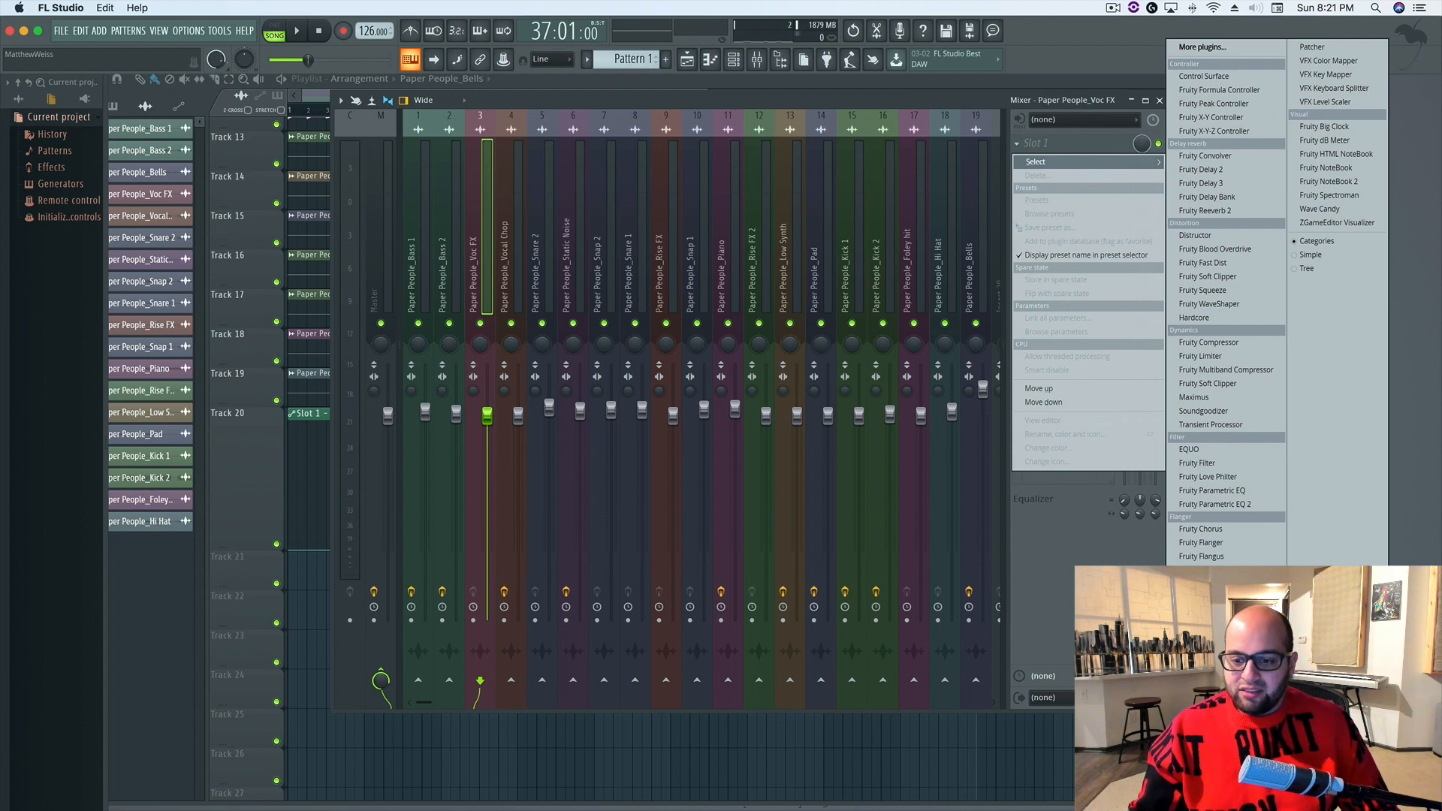
{"action": "left_click", "coordinate": [1234, 504]}
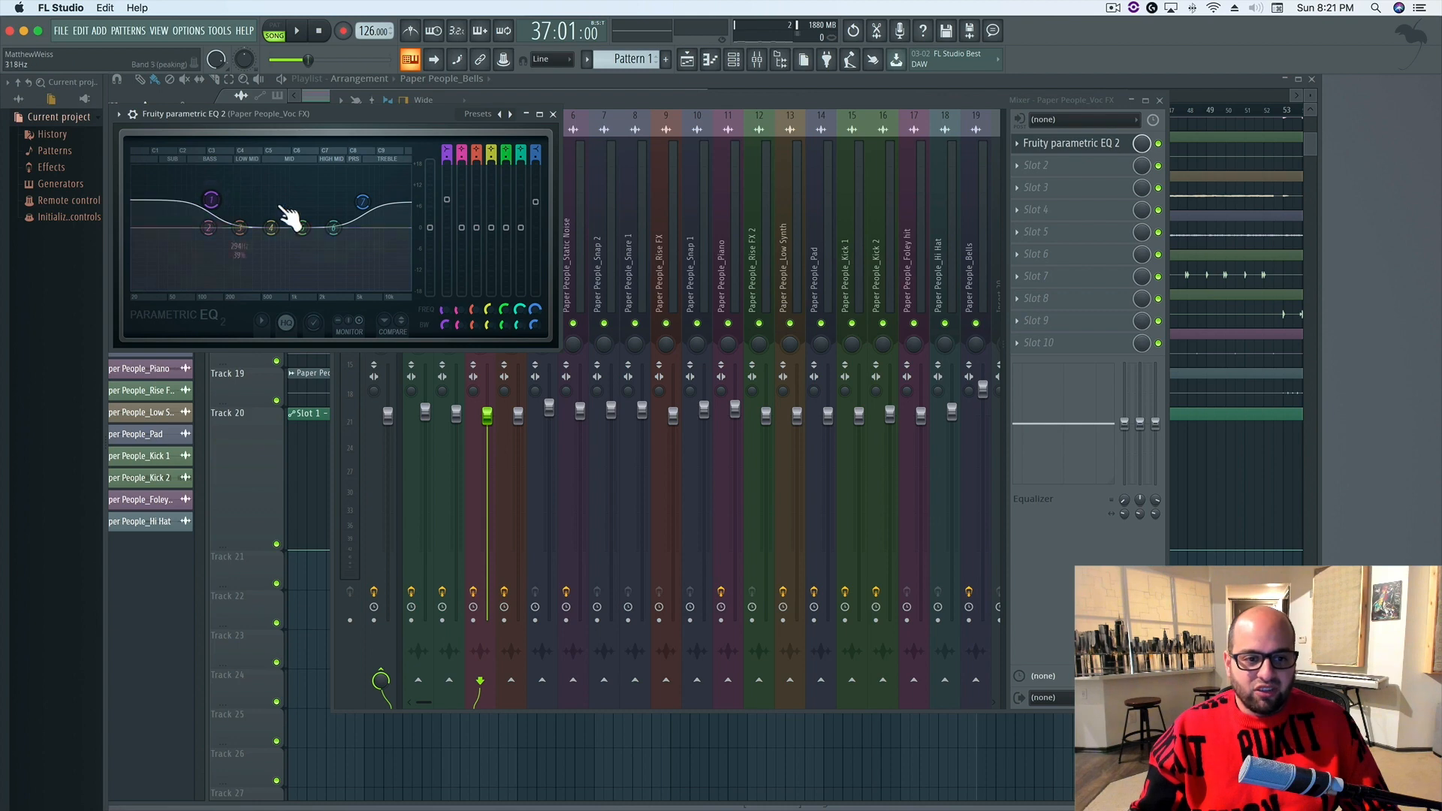
Shift the Voc FX EQ's boosted band 7 to about 3488 Hz and band 1 to about 191 Hz while auditioning the mix
{"action": "left_click_drag", "start_coordinate": [363, 203], "coordinate": [351, 202]}
{"action": "key", "text": "space"}
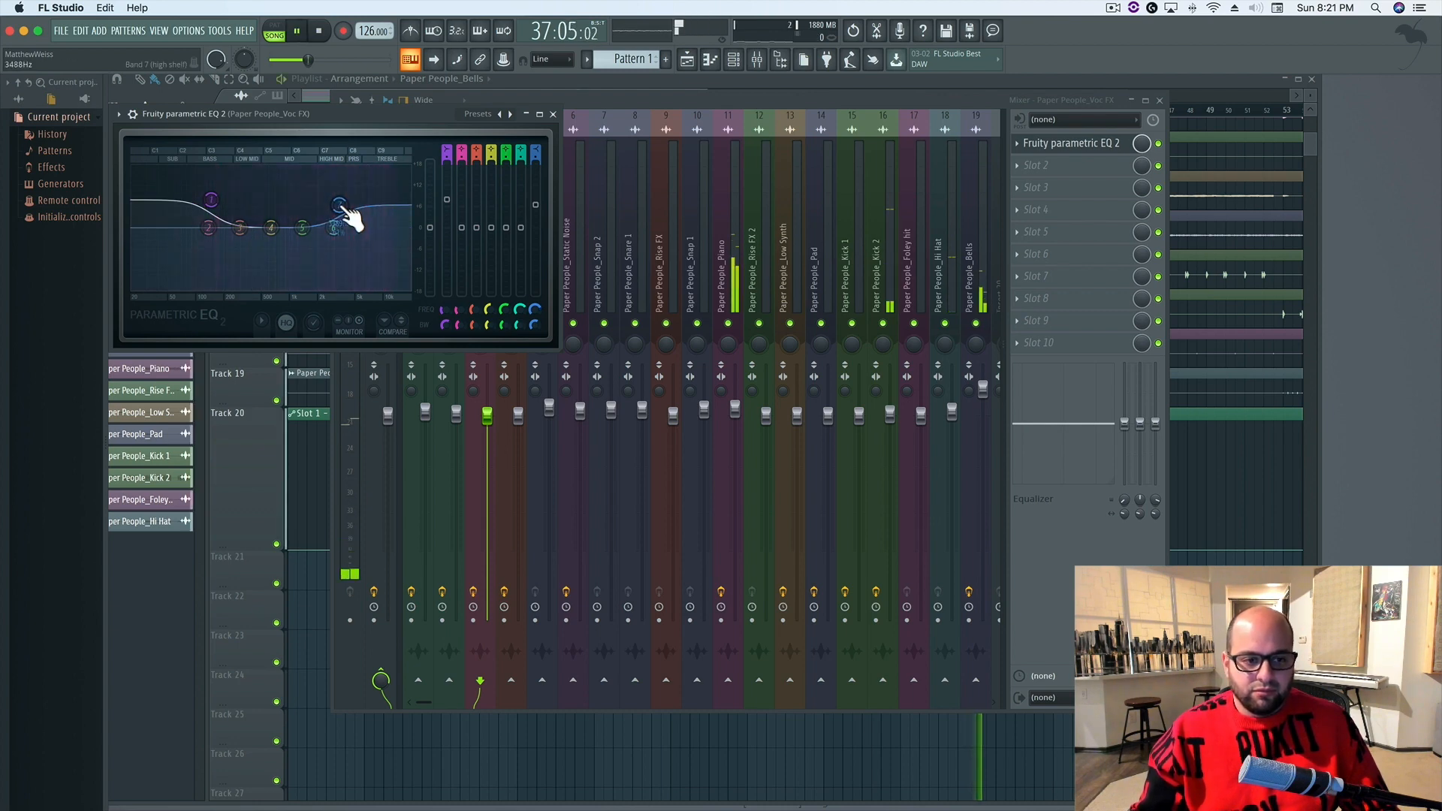
{"action": "left_click_drag", "start_coordinate": [213, 200], "coordinate": [231, 201]}
{"action": "key", "text": "space"}
{"action": "key", "text": "space"}
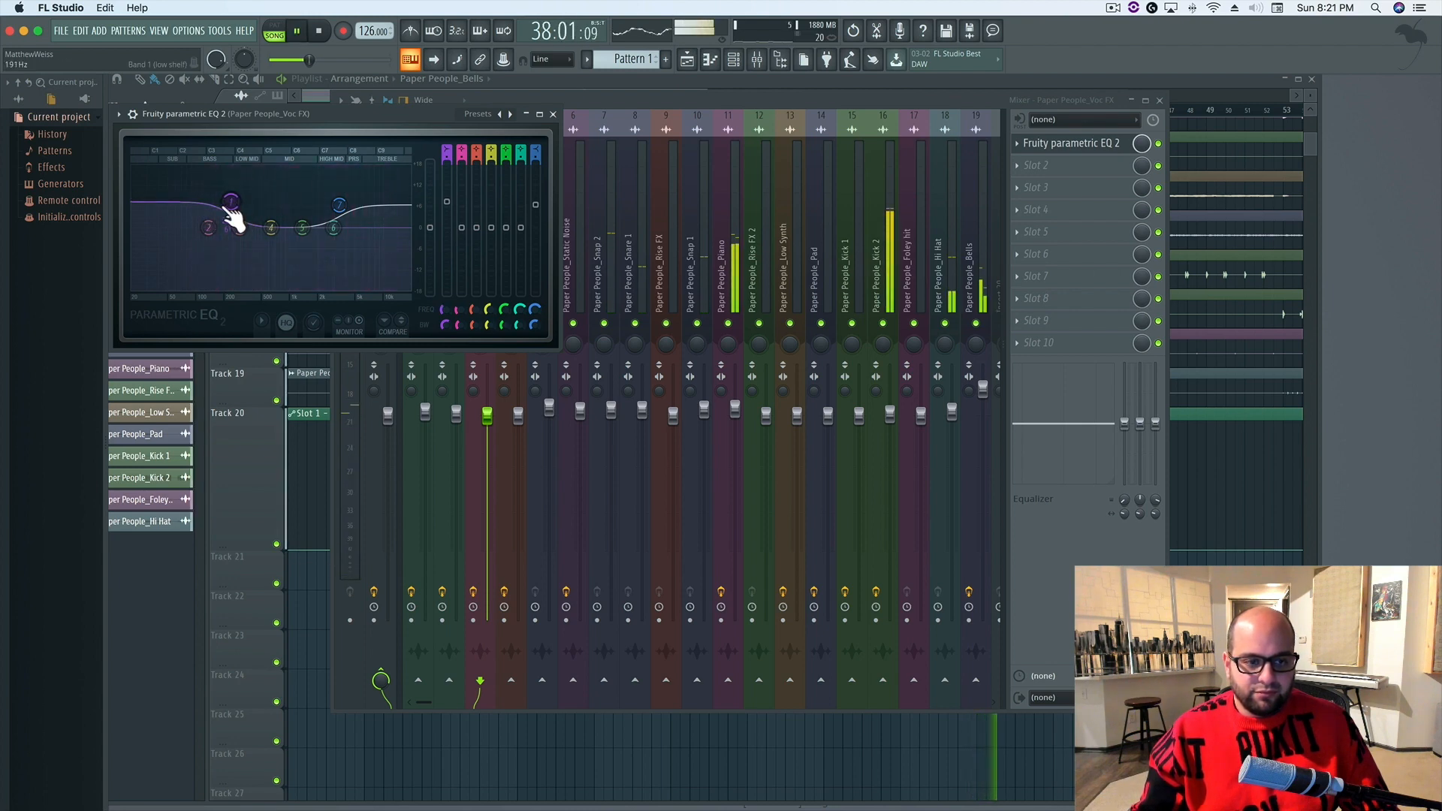
{"action": "key", "text": "space"}
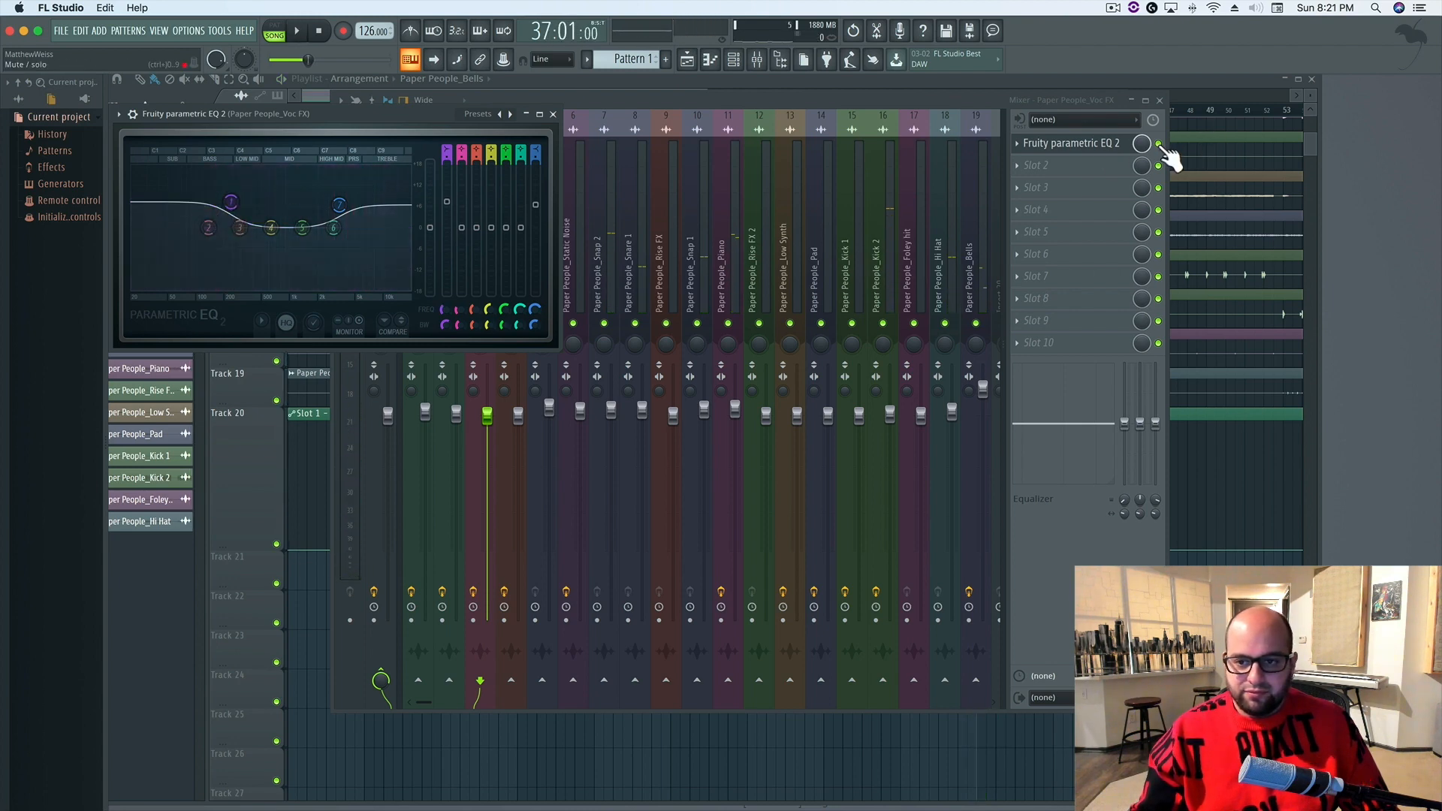
Compare the Voc FX track with its EQ bypassed and enabled by auditioning the mix from bar 37
{"action": "left_click", "coordinate": [1159, 144]}
{"action": "key", "text": "space"}
{"action": "key", "text": "space"}
{"action": "key", "text": "space"}
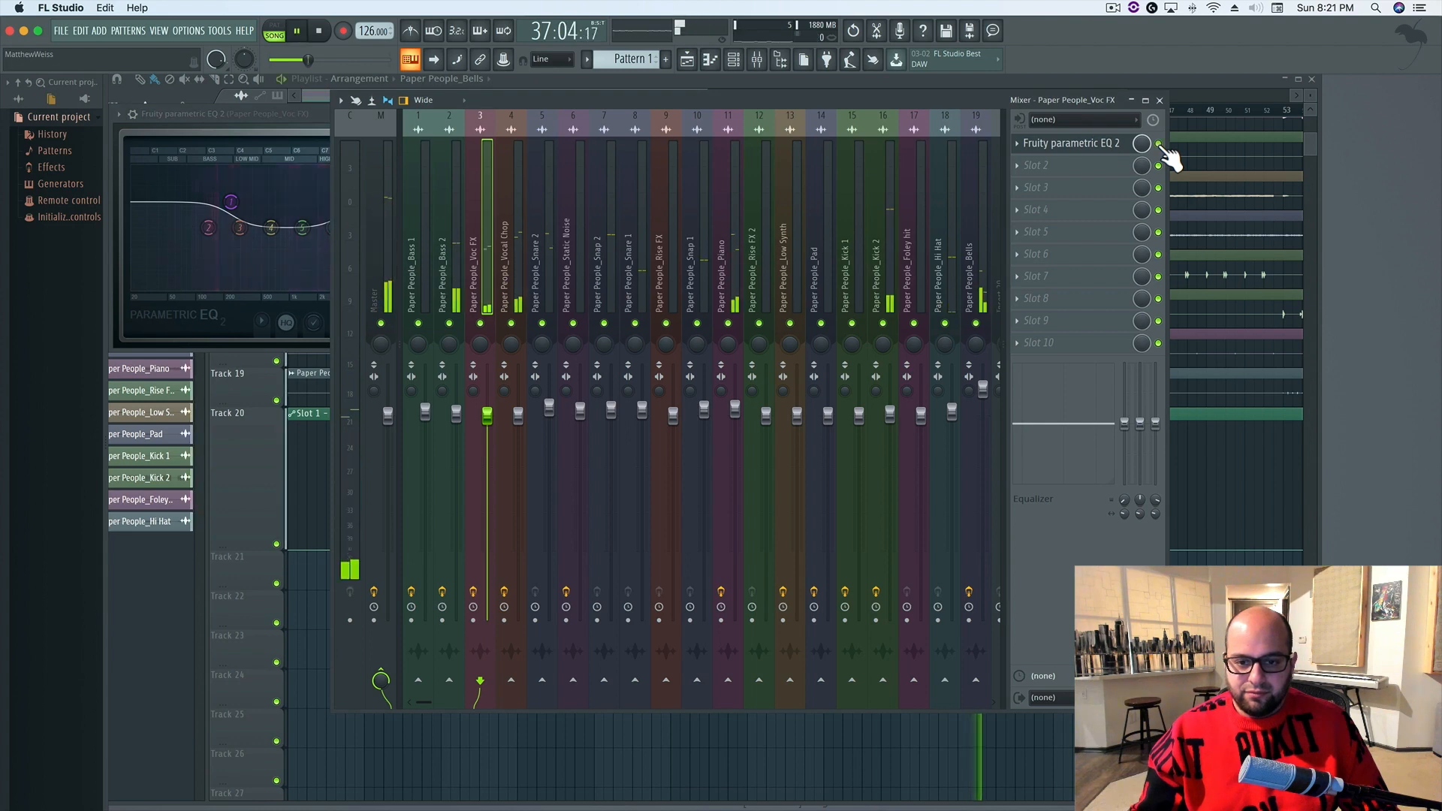
{"action": "key", "text": "space"}
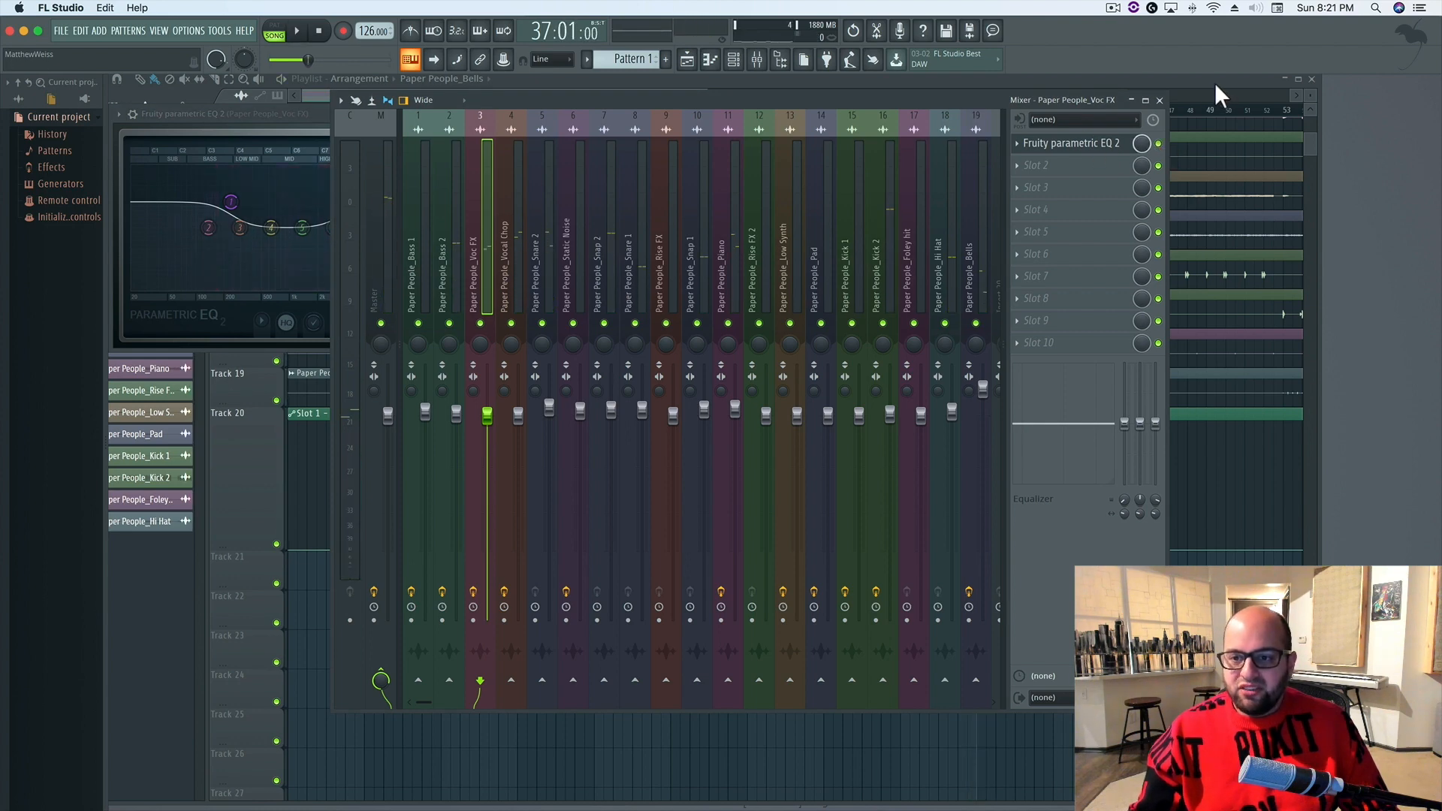
Bring the playlist to the front, move the start position to bar 33 and audition the song from there
{"action": "left_click", "coordinate": [1214, 82]}
{"action": "left_click", "coordinate": [905, 111]}
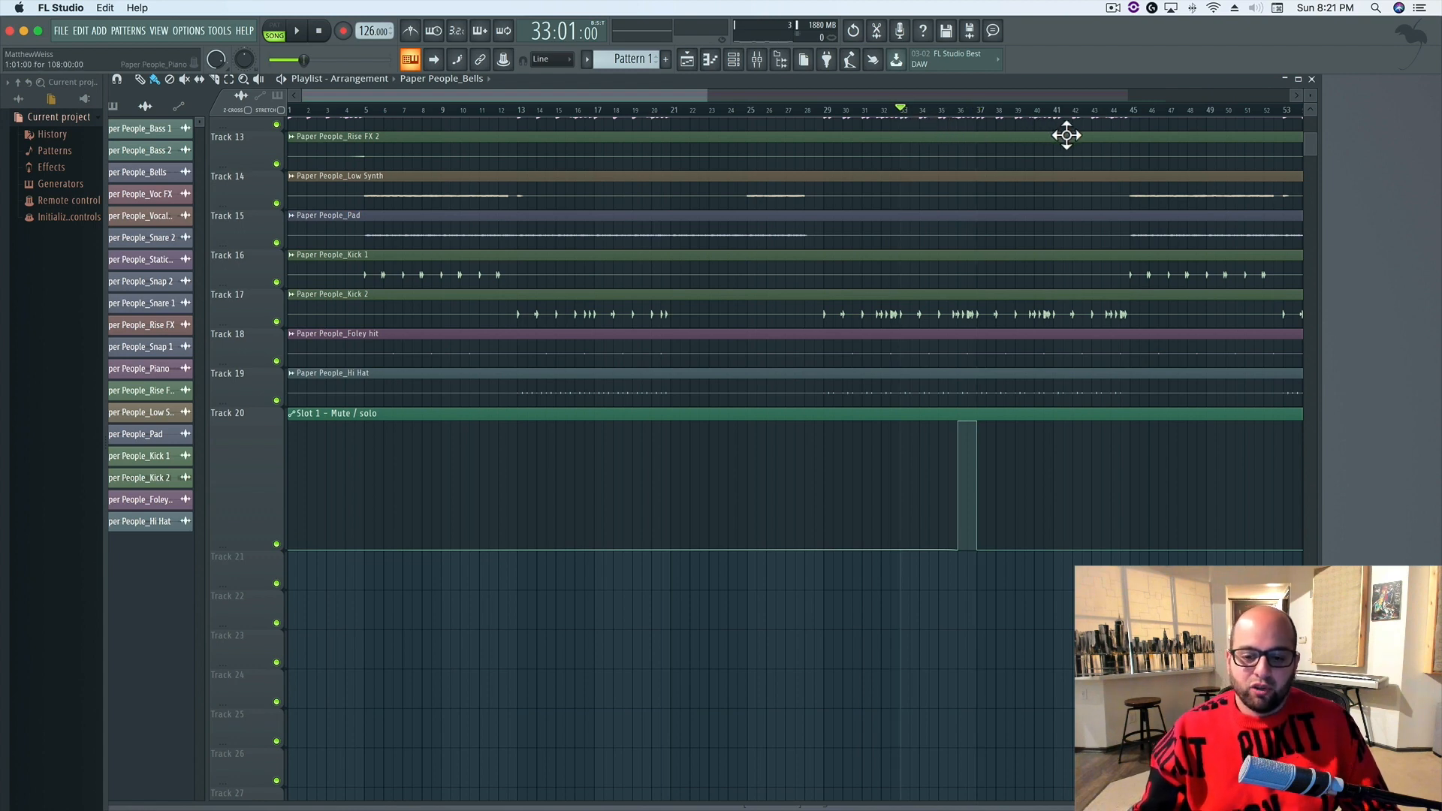
{"action": "key", "text": "space"}
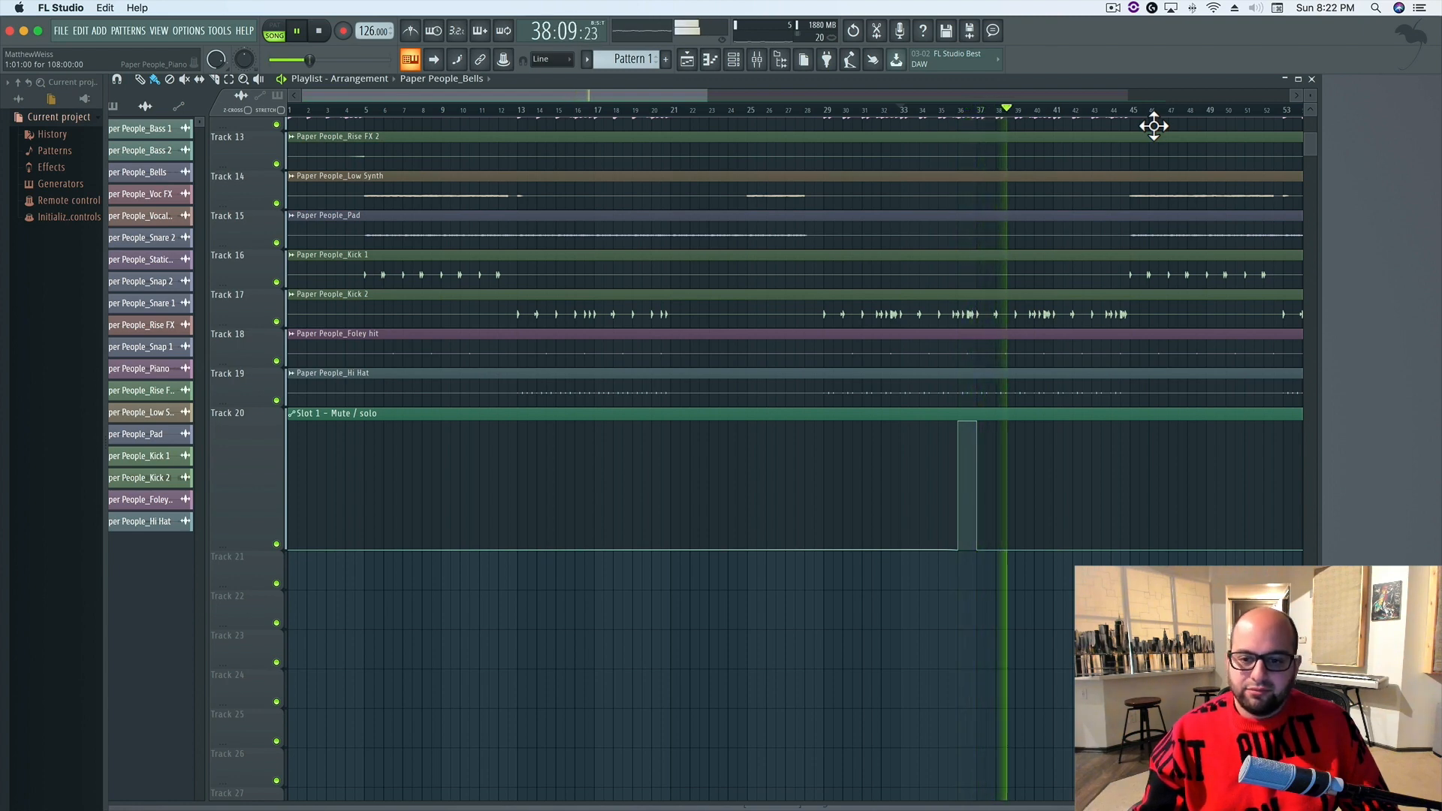
{"action": "key", "text": "space"}
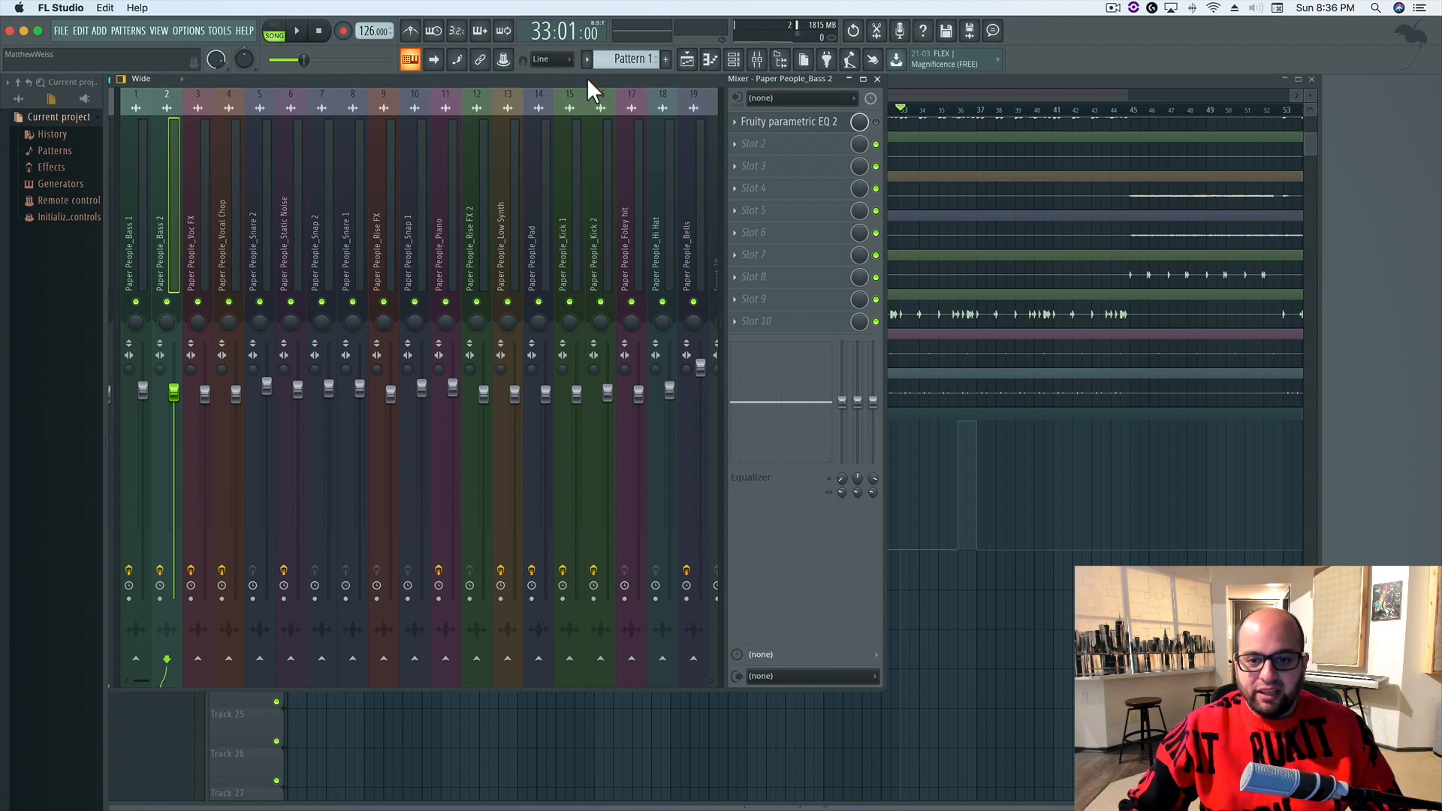
Play the song from bar 33 to compare the mix before and after the EQ changes, then stop playback
{"action": "key", "text": "space"}
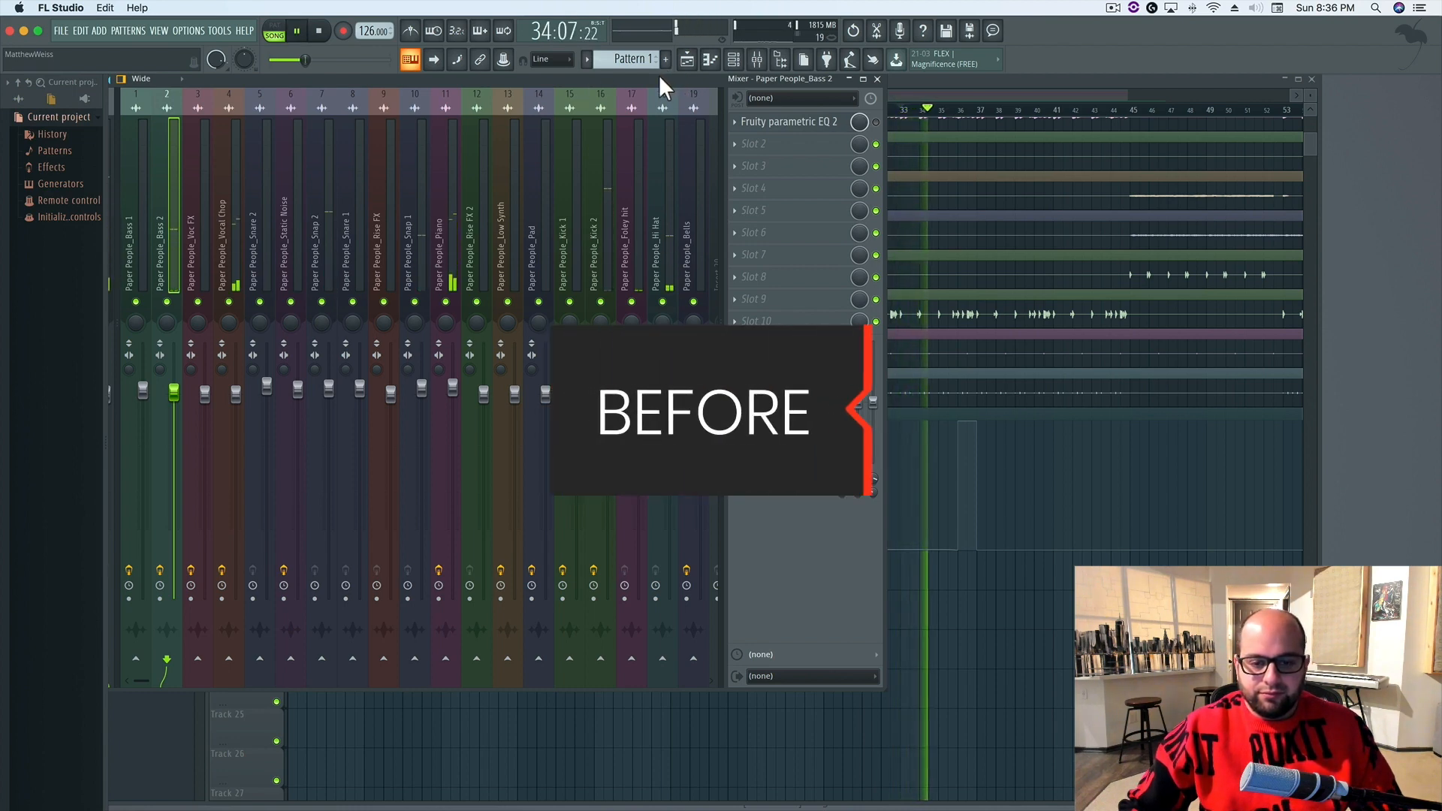
{"action": "left_click_drag", "start_coordinate": [657, 75], "coordinate": [723, 81]}
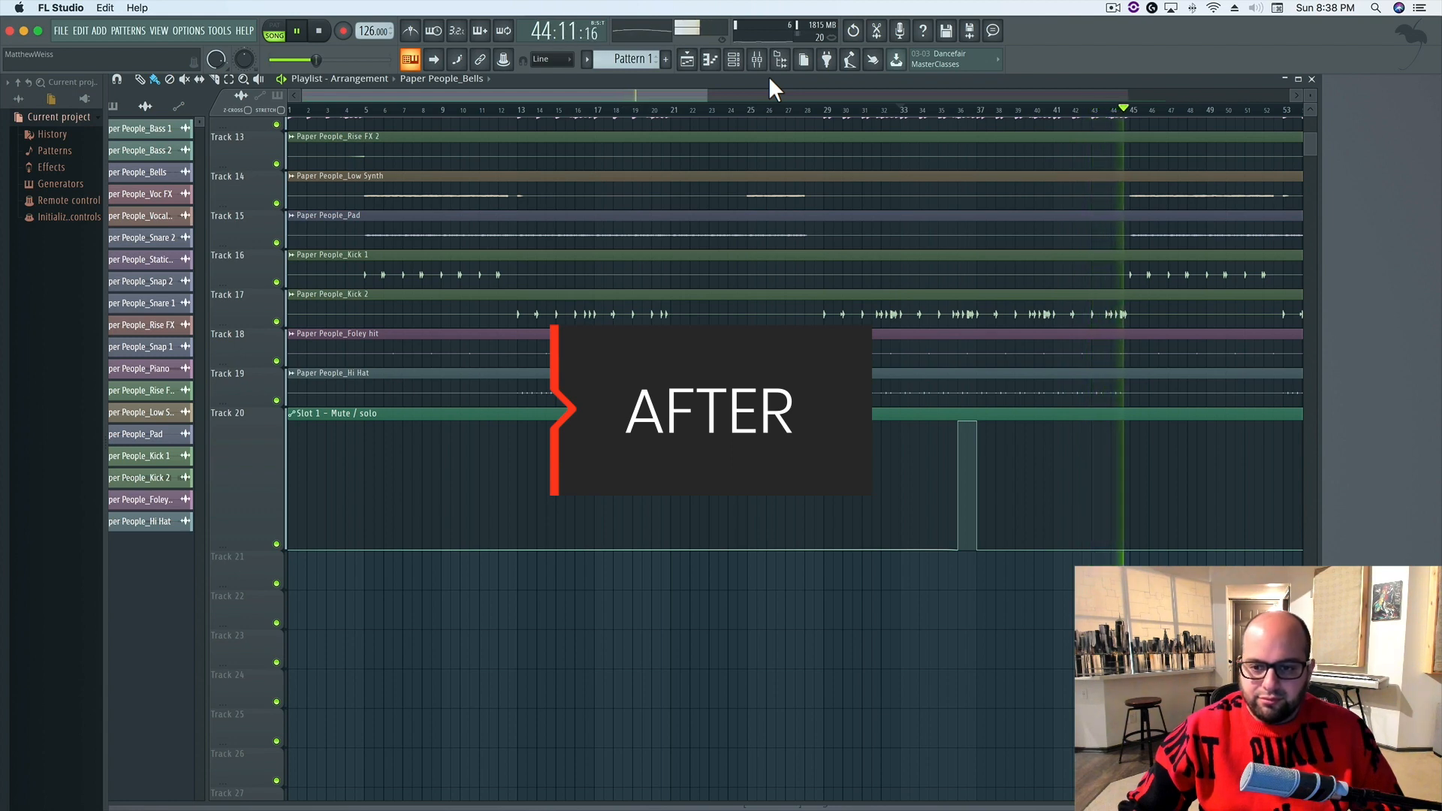
{"action": "key", "text": "space"}
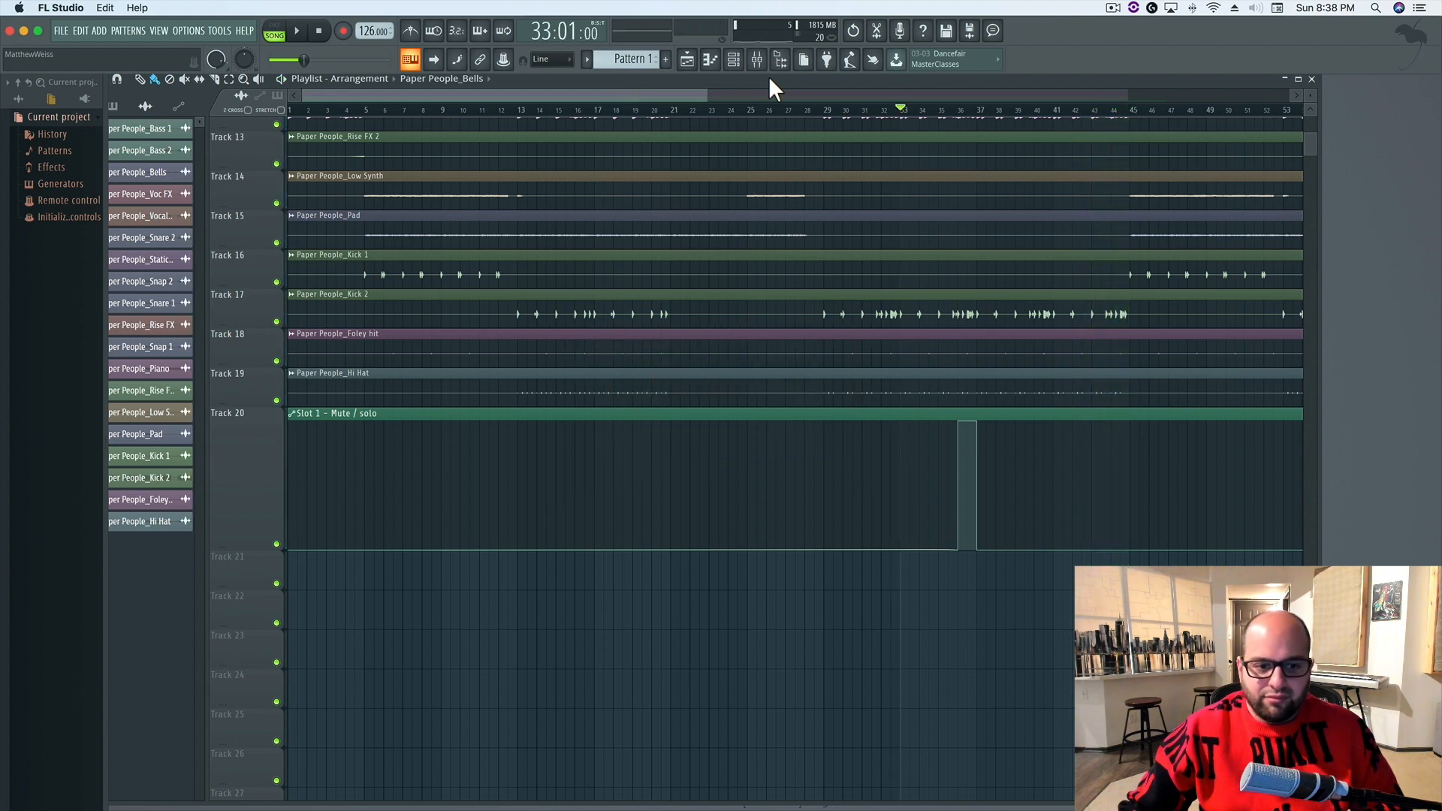